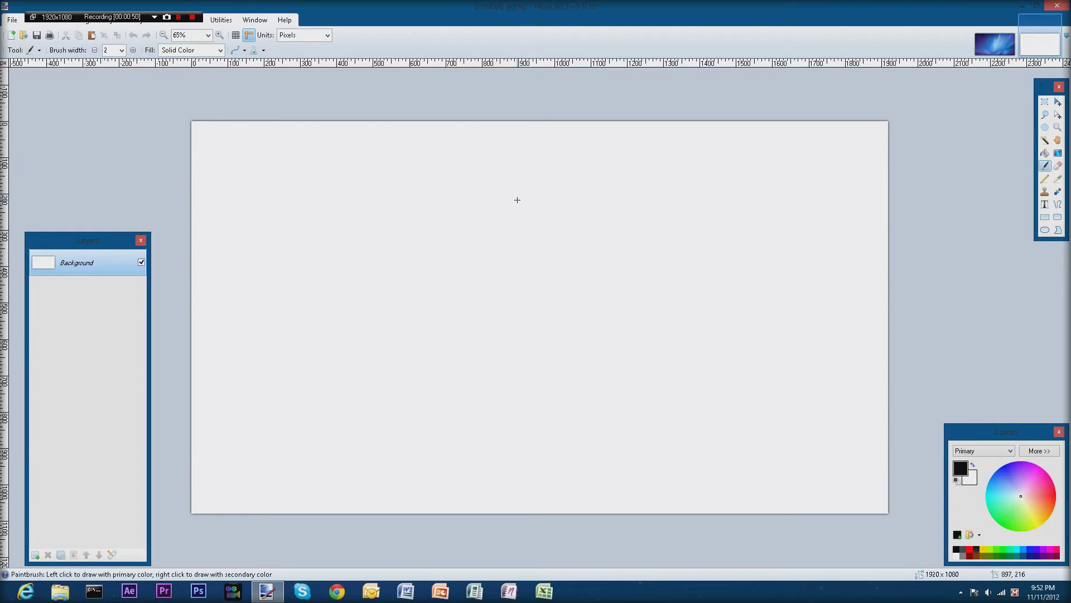
# - With Rectangle Select active, bring up the Image menu for the blank 1920 × 1080 image
pyautogui.click(1046, 102)
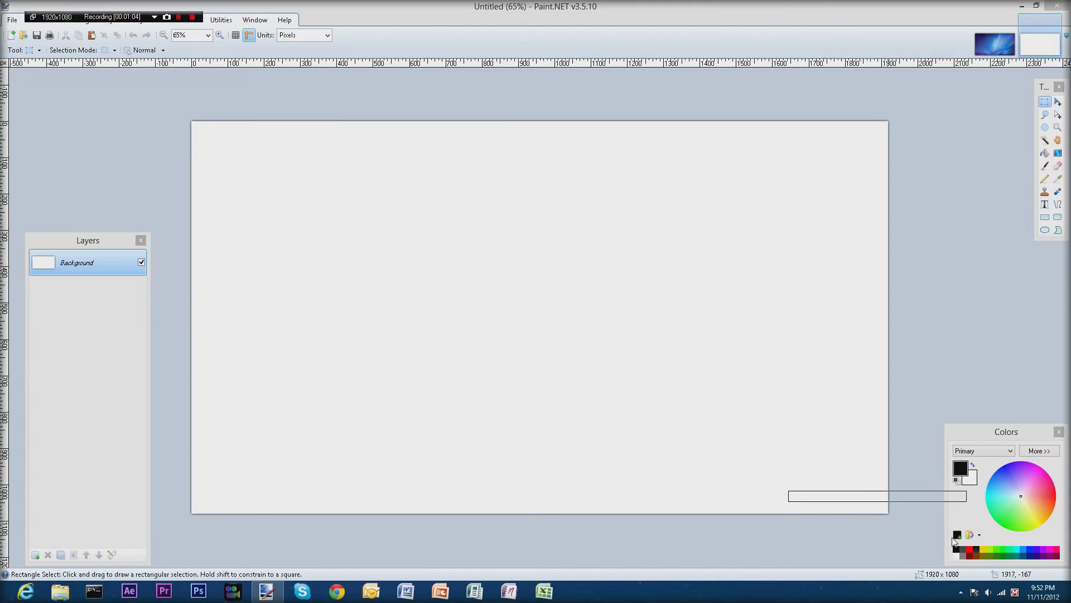
pyautogui.click(866, 594)
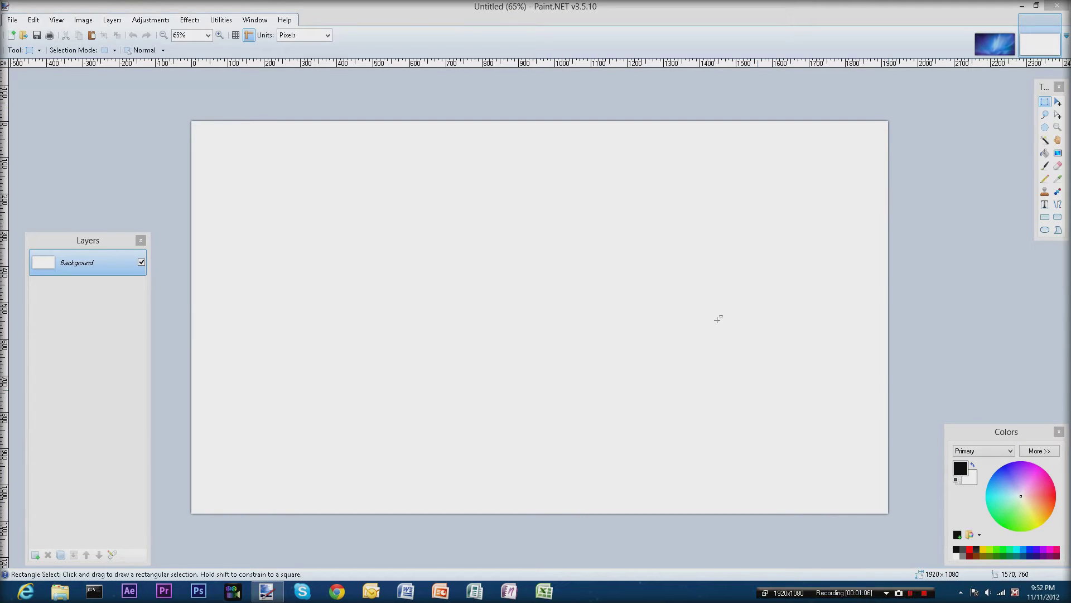
pyautogui.click(422, 29)
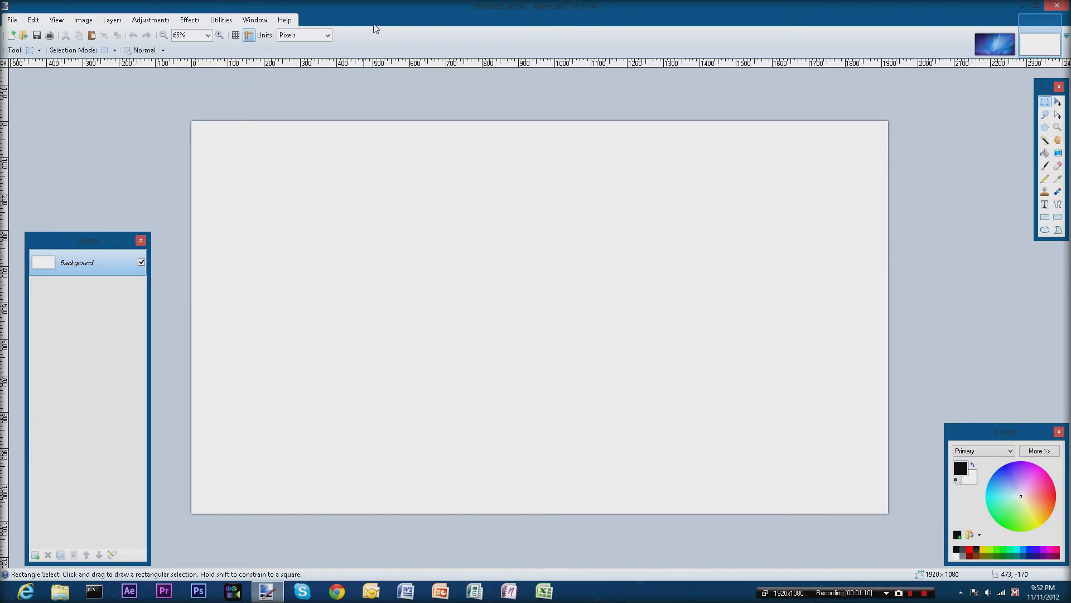
pyautogui.click(74, 22)
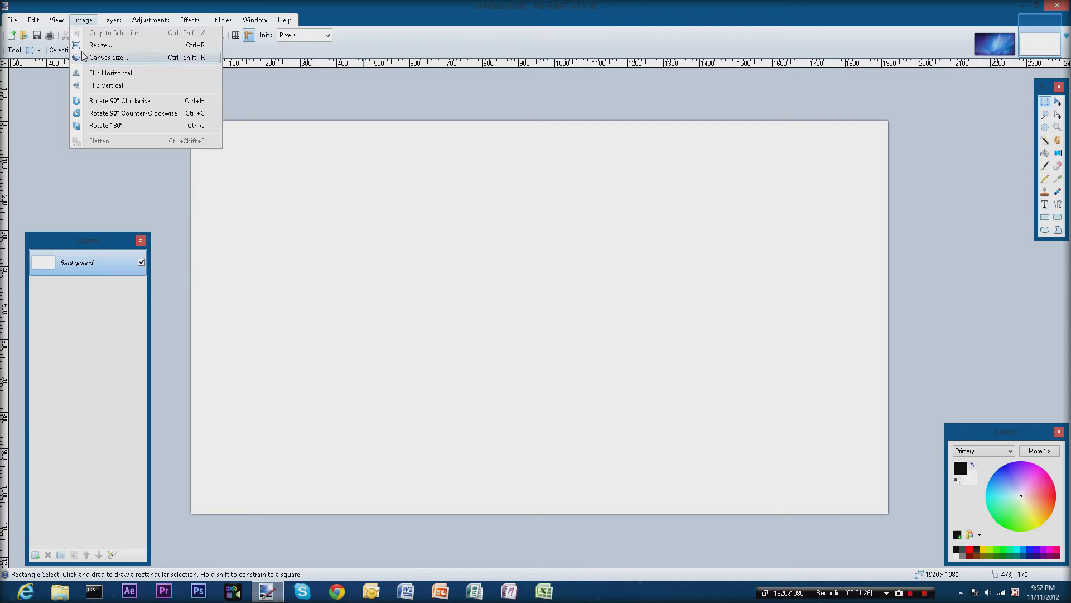
# - Confirm the canvas size as 1920 × 1080 pixels, re-entering height 1080
pyautogui.click(108, 58)
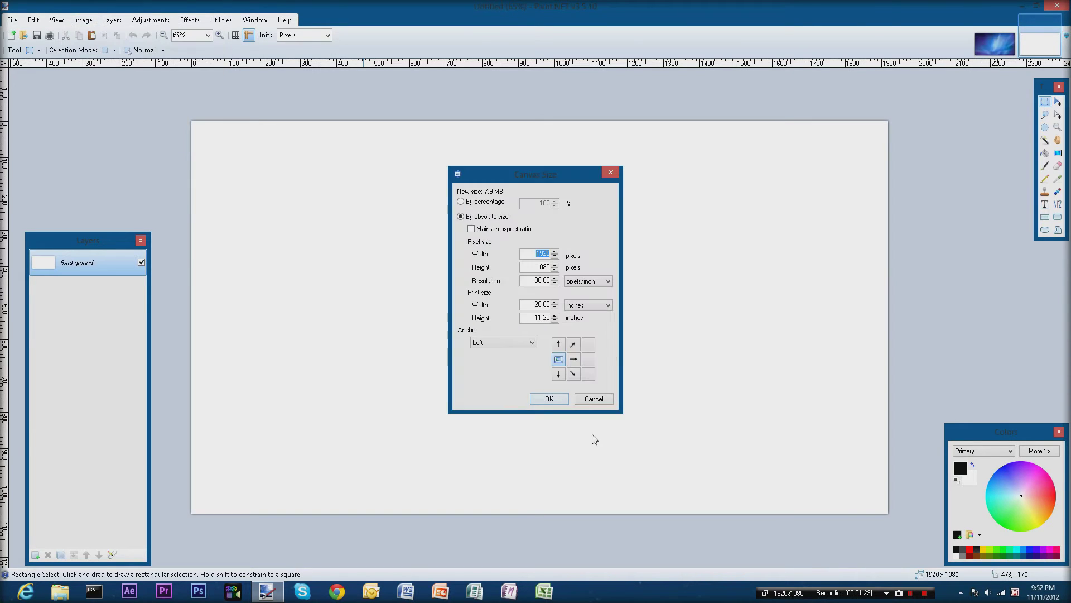
pyautogui.moveTo(560, 172); pyautogui.dragTo(674, 171)
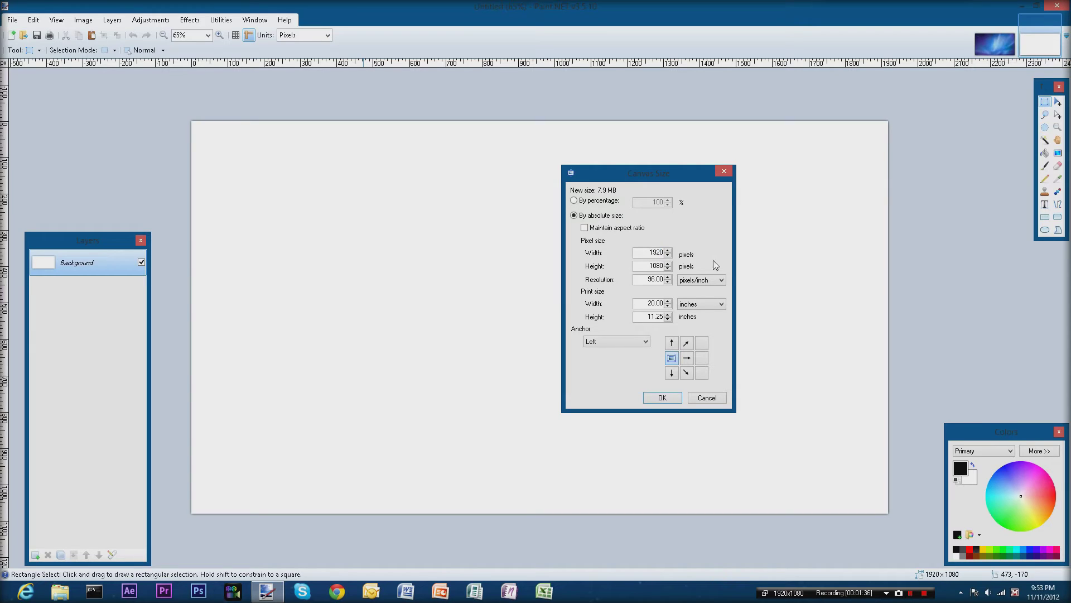
pyautogui.press('Tab')
pyautogui.write('1080')
pyautogui.moveTo(630, 177); pyautogui.dragTo(795, 135)
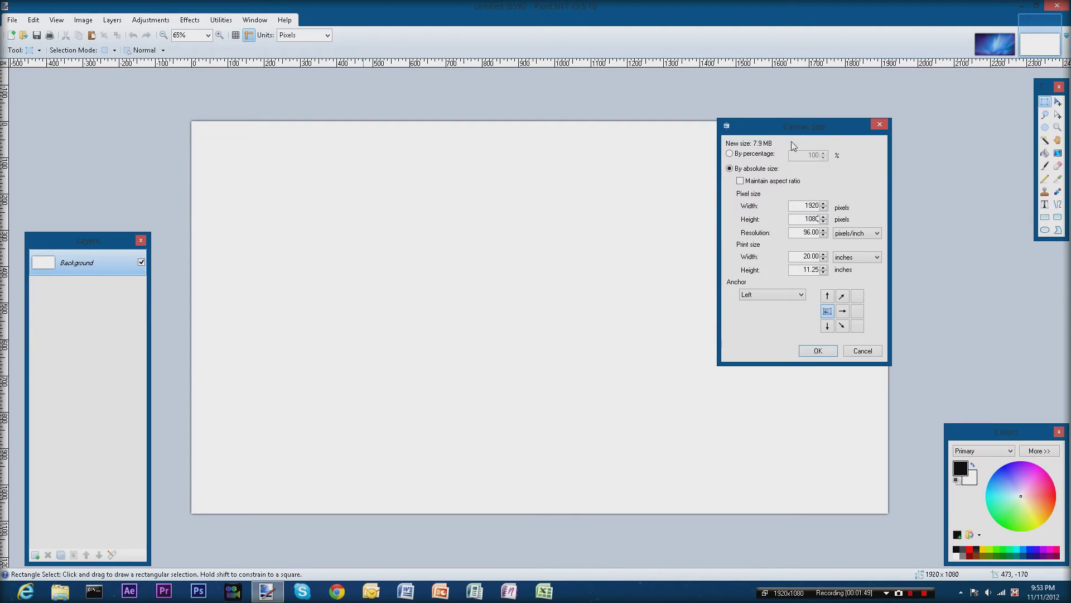
pyautogui.click(818, 350)
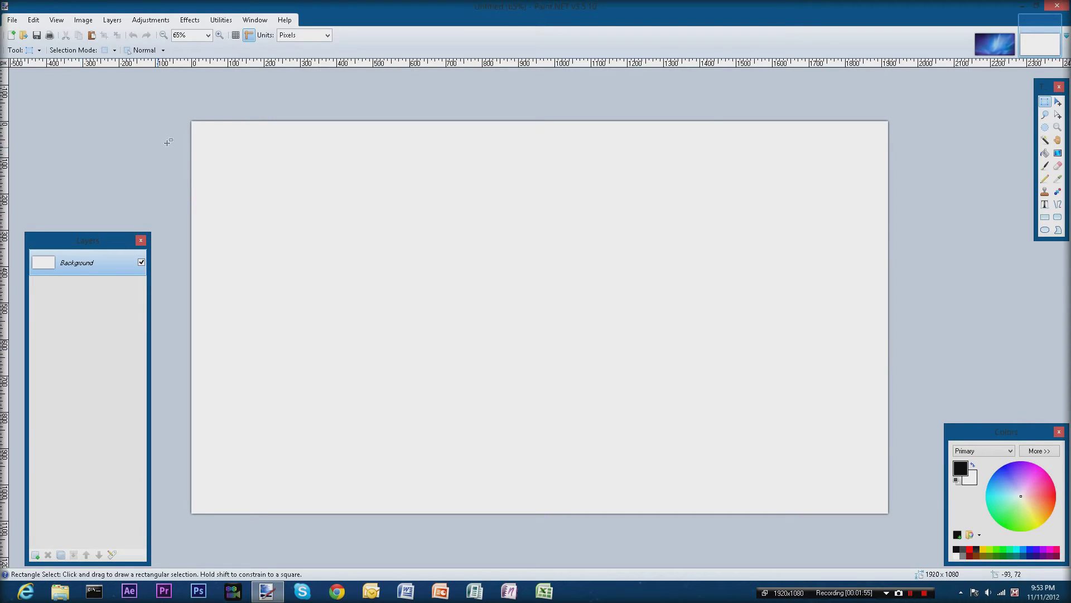
# - Select the whole canvas and erase it so the Background layer becomes transparent
pyautogui.moveTo(949, 103); pyautogui.dragTo(4, 522)
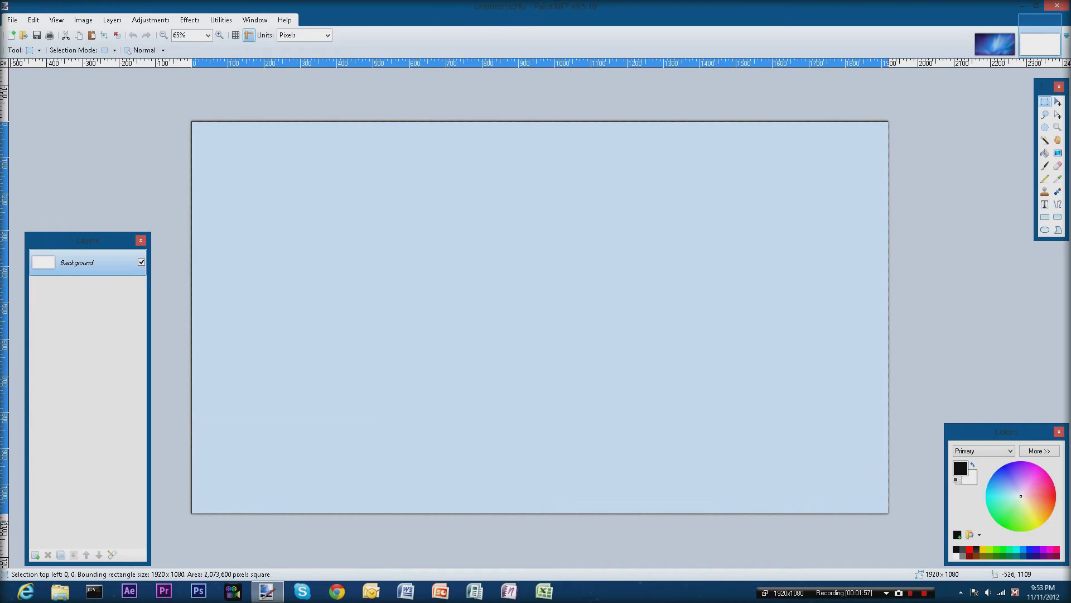
pyautogui.click(617, 351)
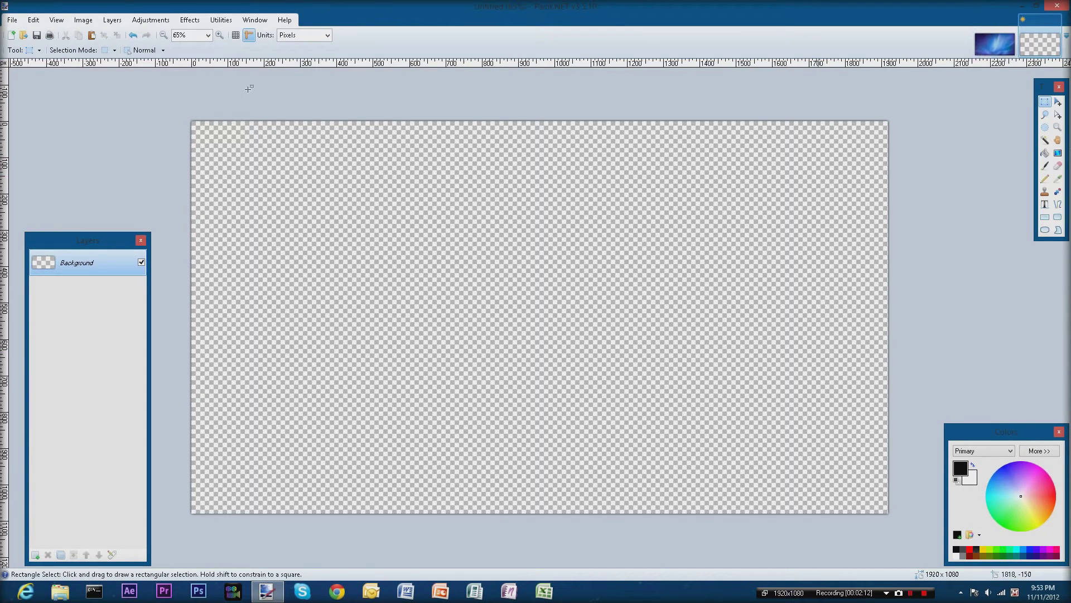
pyautogui.click(112, 20)
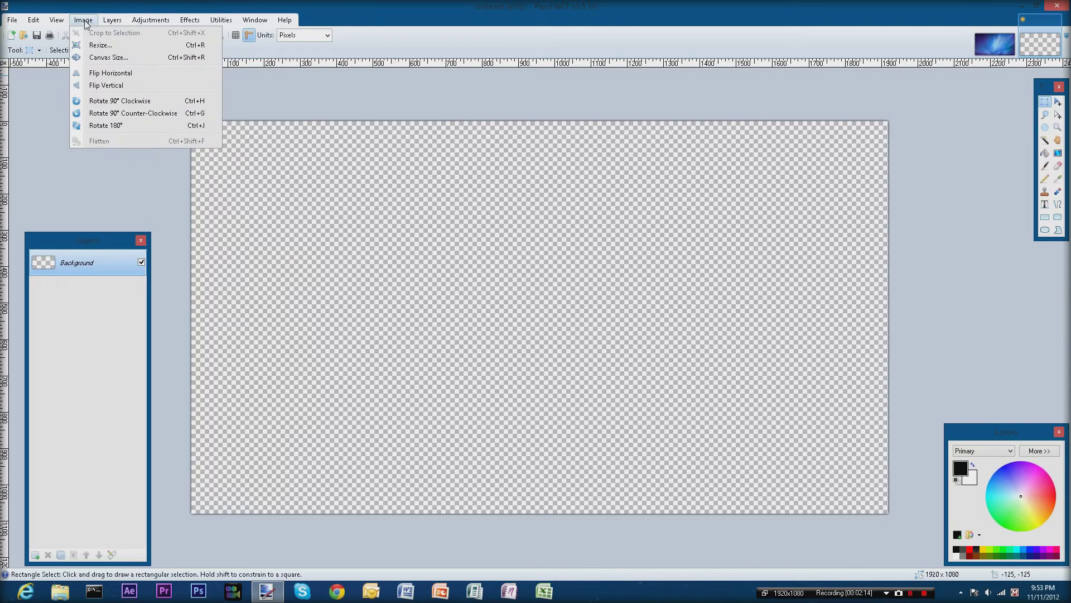
# - Resize the canvas to width 1280 and height 720 pixels
pyautogui.click(93, 57)
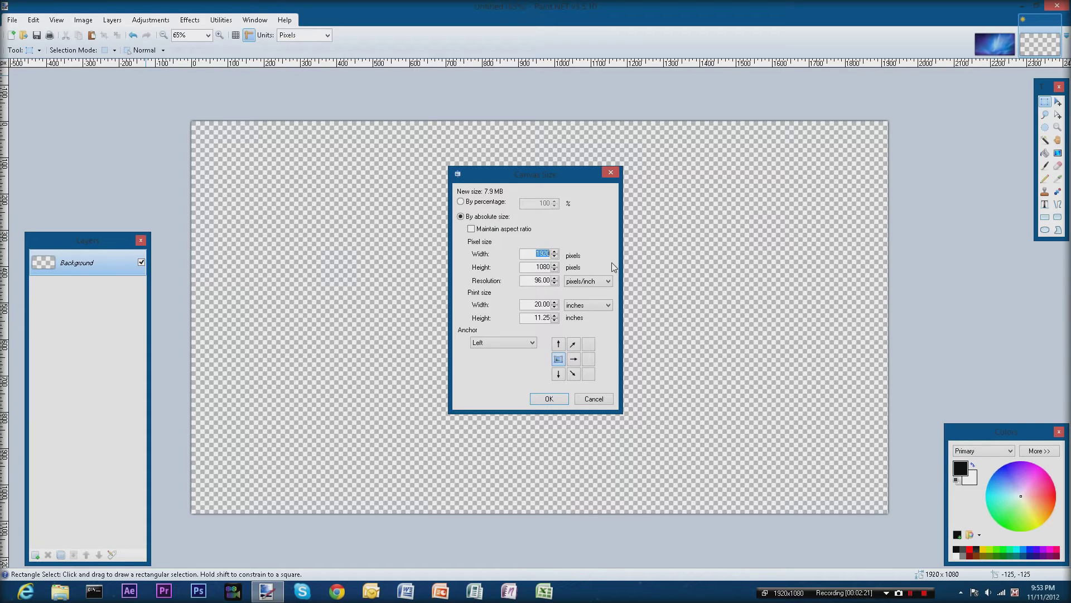
pyautogui.write('720')
pyautogui.hotkey('shift', 'Home')
pyautogui.write('1280')
pyautogui.press('Tab')
pyautogui.write('720')
pyautogui.press('Return')
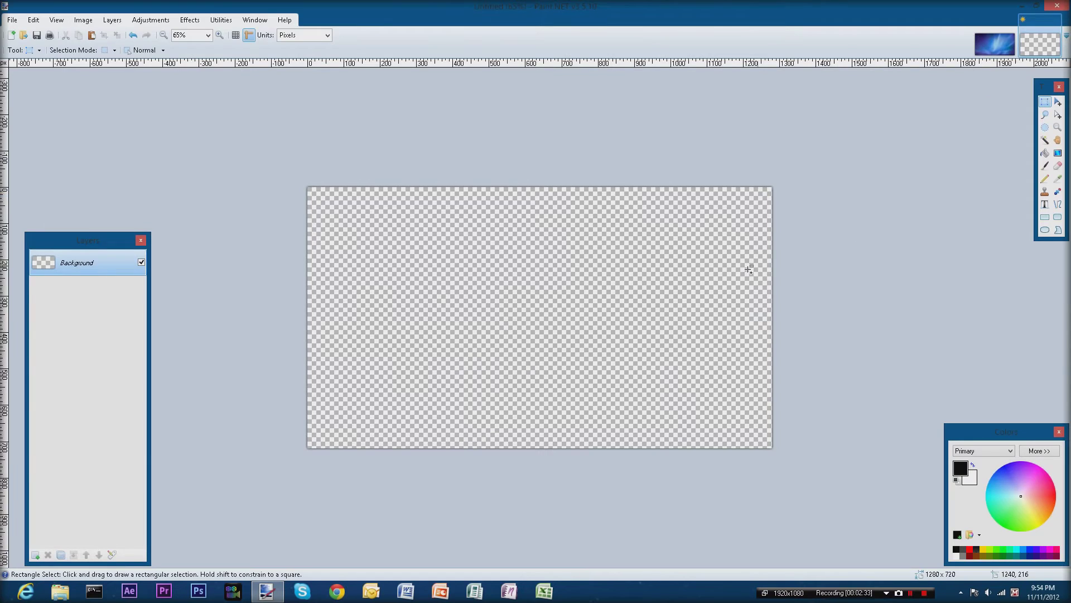
# - Zoom the resized canvas to fit the window and bring up the starry image
pyautogui.hotkey('ctrl', 'b')
pyautogui.scroll(1, 742, 271)
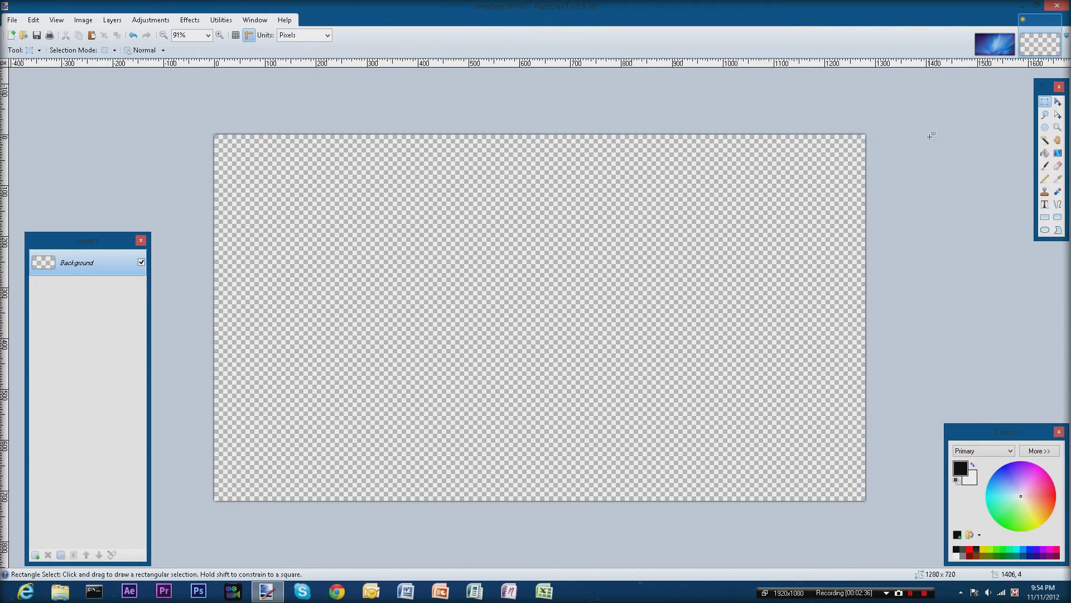
pyautogui.click(981, 47)
# - Copy the entire starry wallpaper and paste it into the Untitled thumbnail
pyautogui.hotkey('ctrl', 'a')
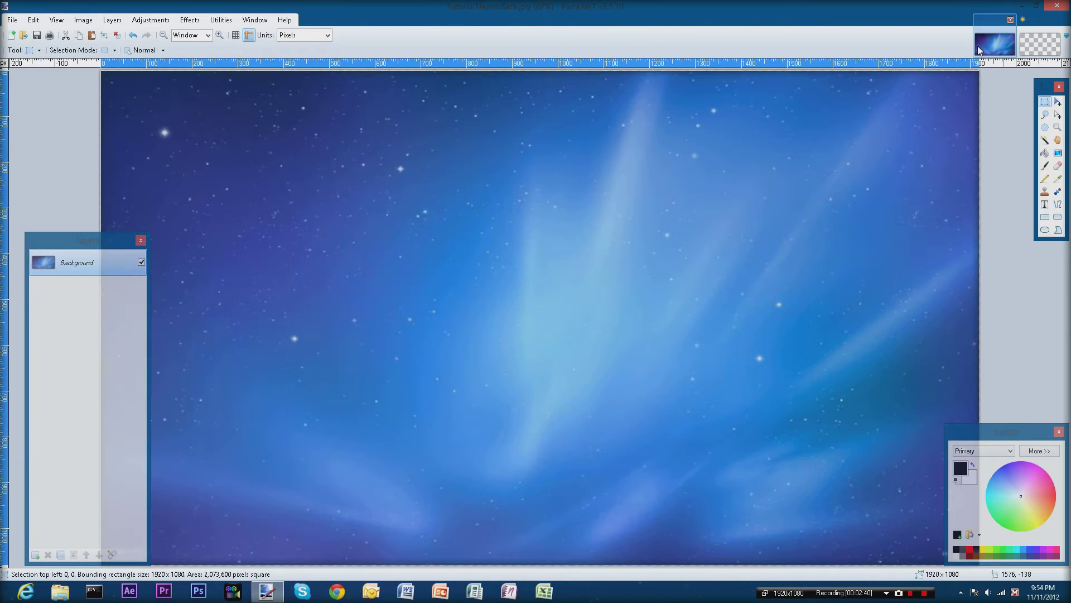
pyautogui.click(1029, 44)
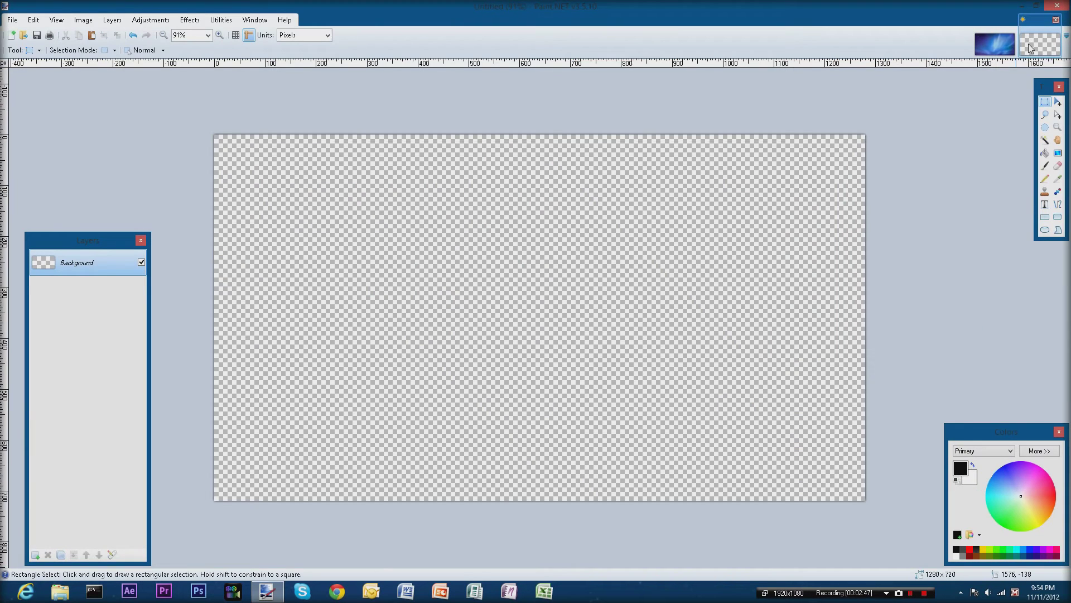
pyautogui.hotkey('ctrl', 'v')
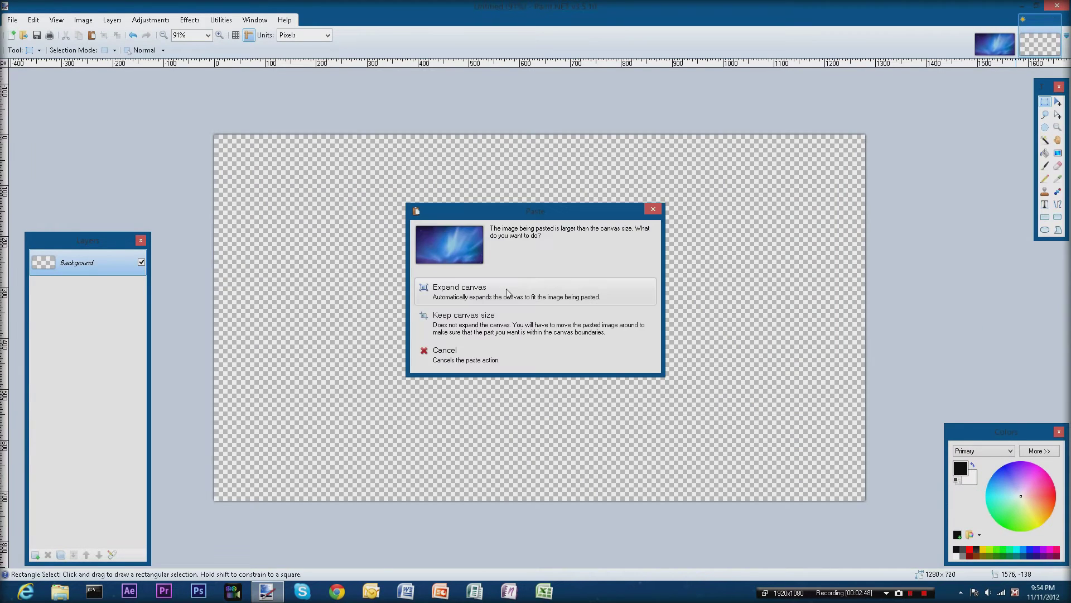
# - Paste keeping the canvas size and shrink the starry image to fill 1280 × 720
pyautogui.click(498, 331)
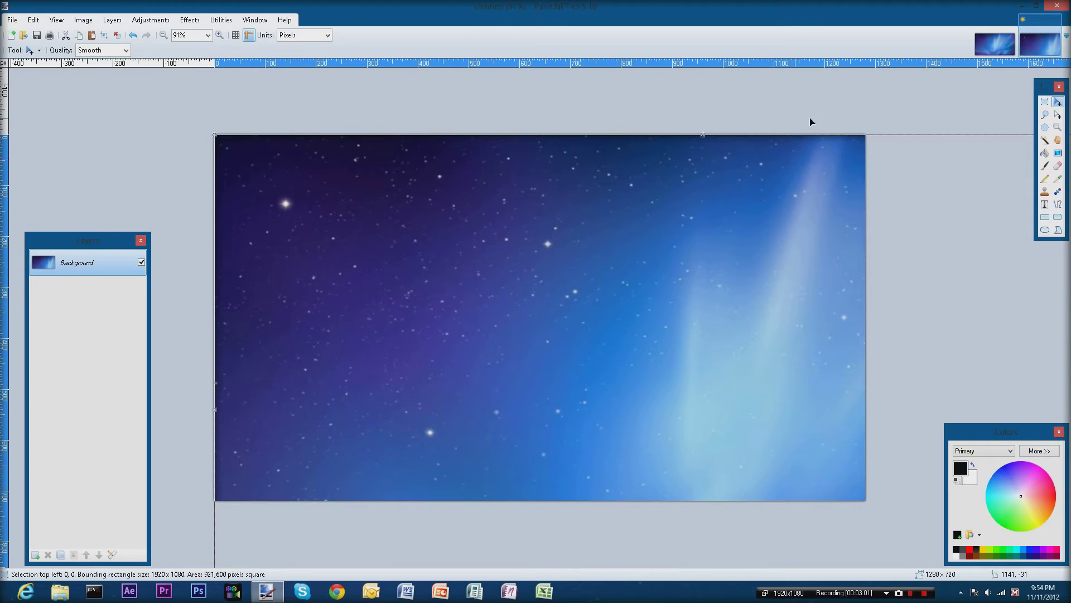
pyautogui.scroll(-3, 853, 327)
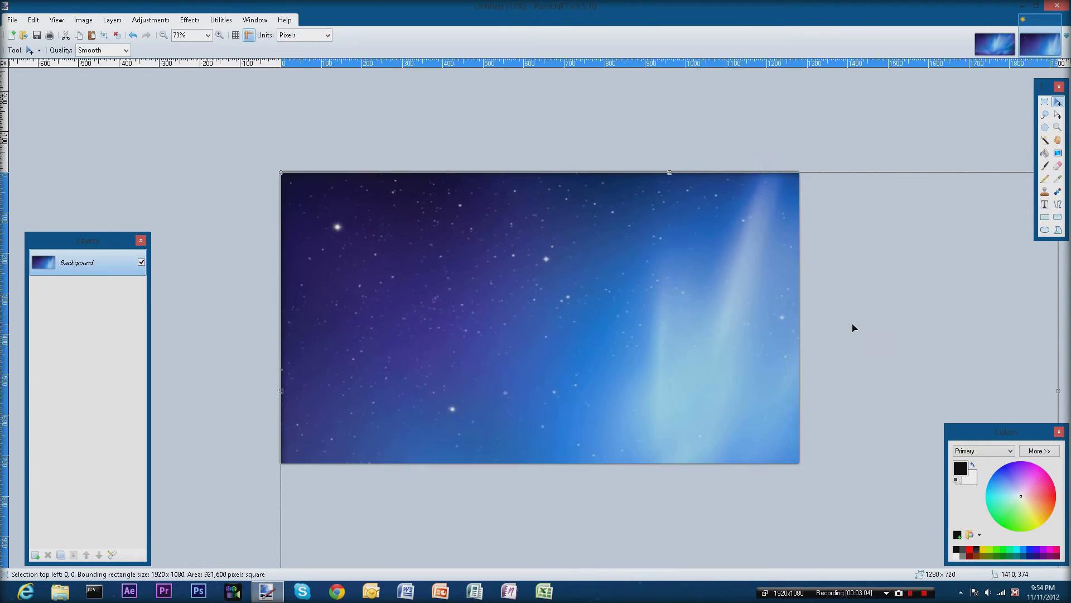
pyautogui.moveTo(799, 462); pyautogui.dragTo(670, 394)
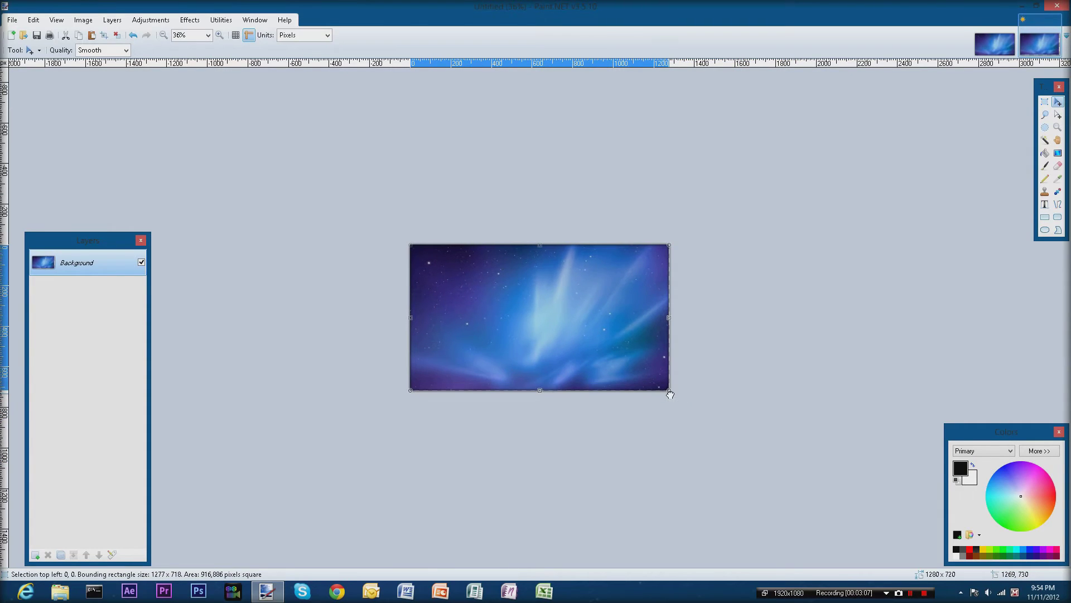
pyautogui.moveTo(670, 394); pyautogui.dragTo(669, 388)
pyautogui.scroll(3, 677, 374)
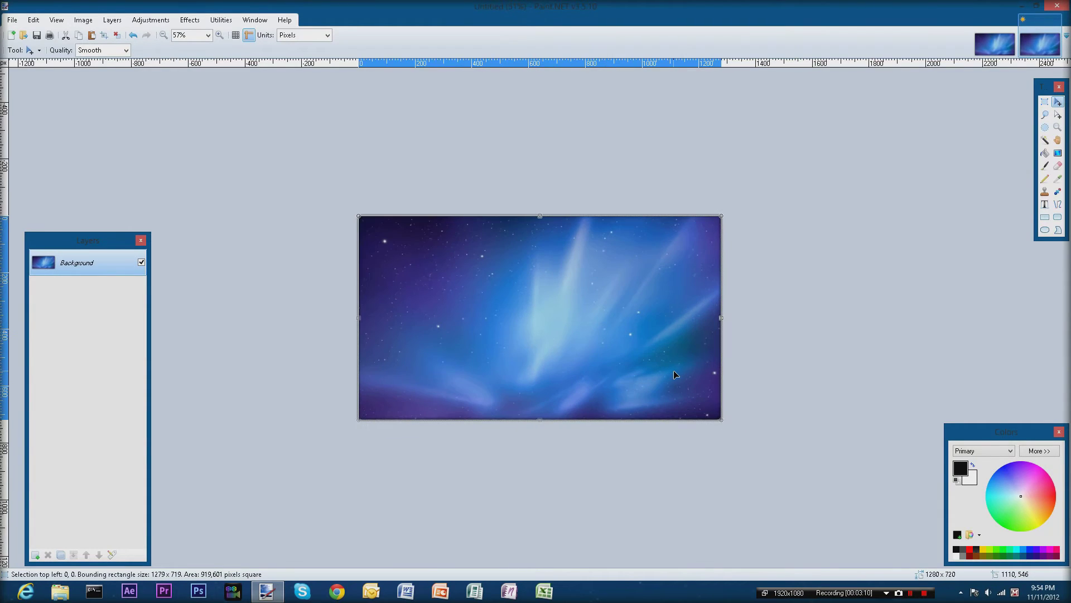
pyautogui.scroll(2, 674, 374)
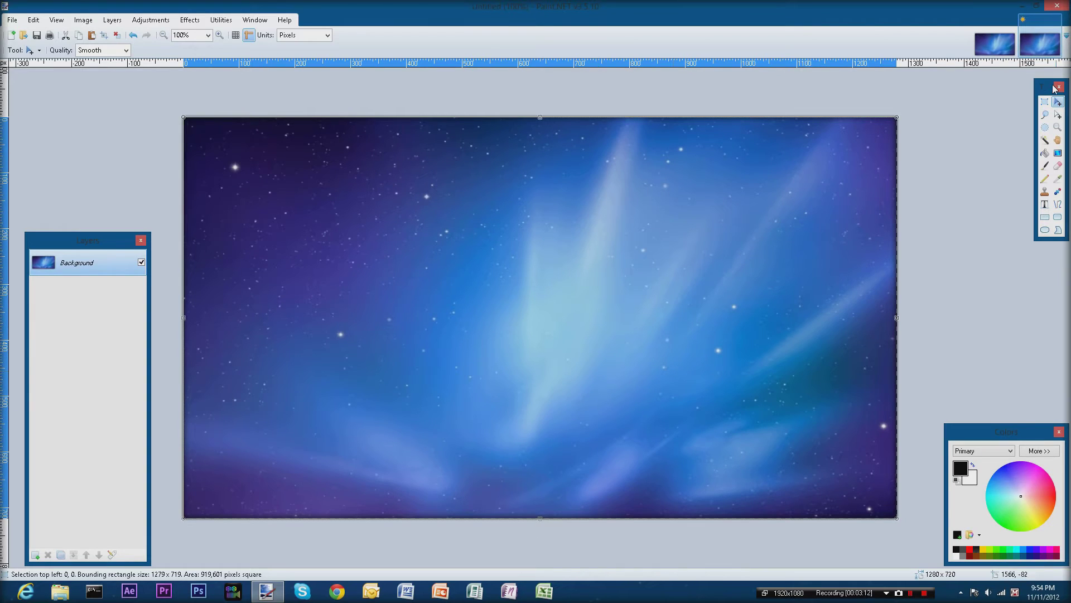
# - Deselect the pasted wallpaper with the Rectangle Select tool
pyautogui.click(1044, 104)
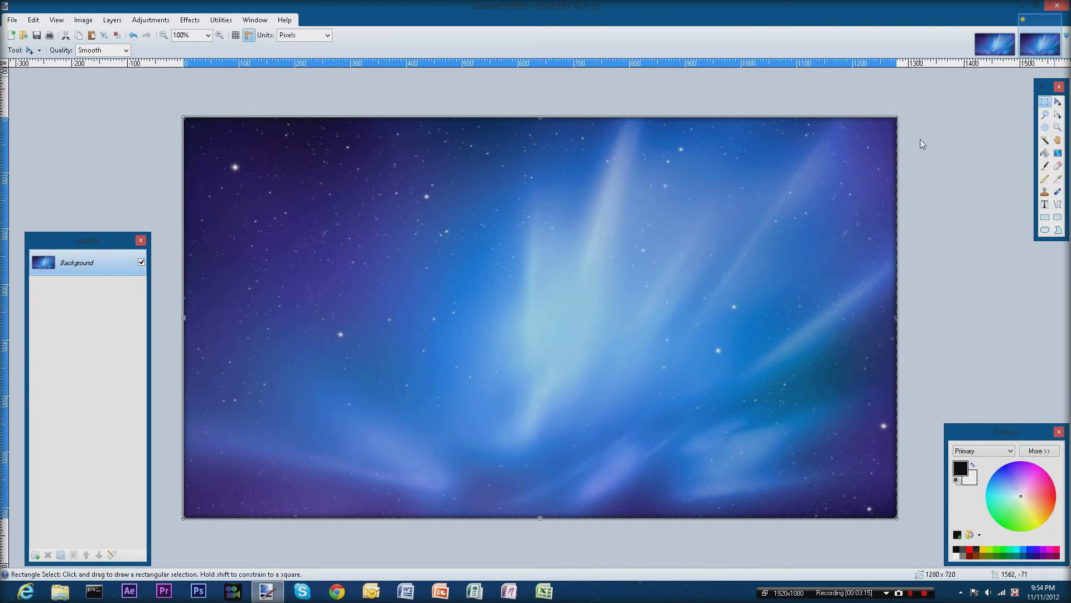
pyautogui.click(942, 118)
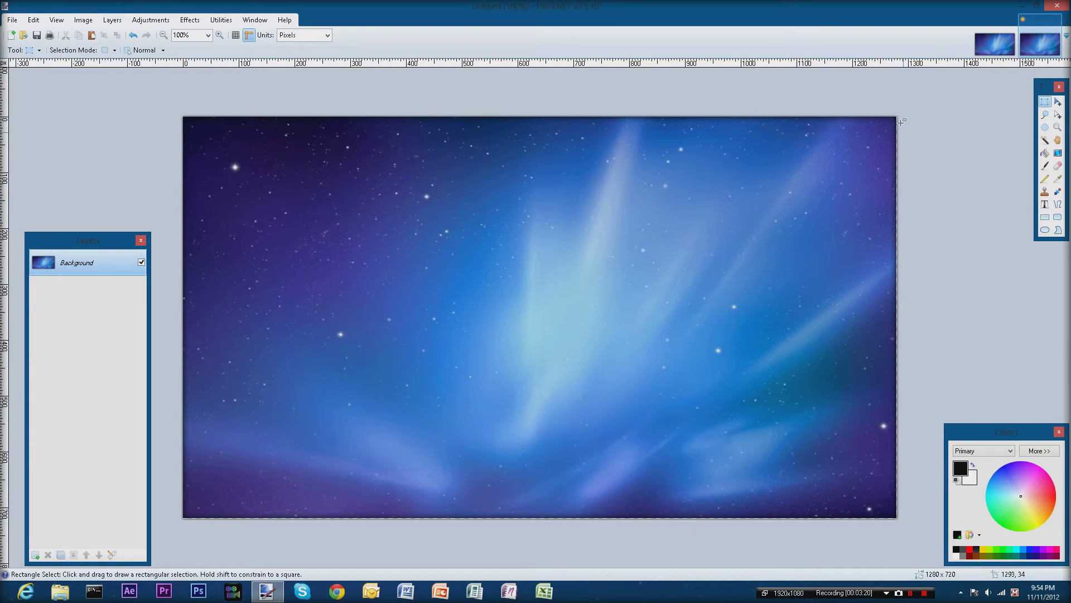
pyautogui.scroll(-8, 891, 318)
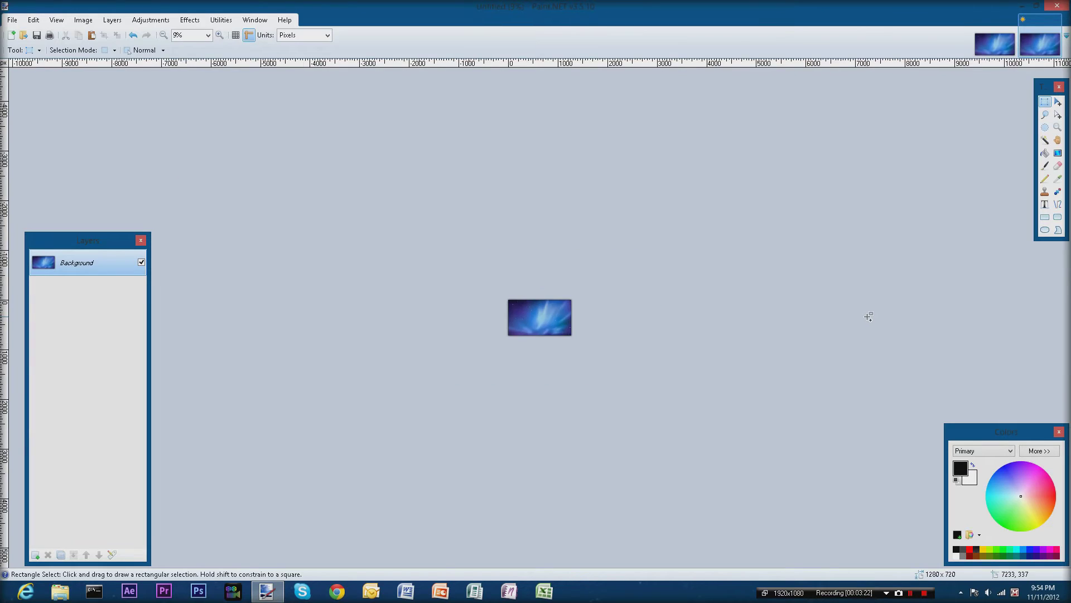
pyautogui.scroll(6, 868, 313)
pyautogui.scroll(3, 859, 301)
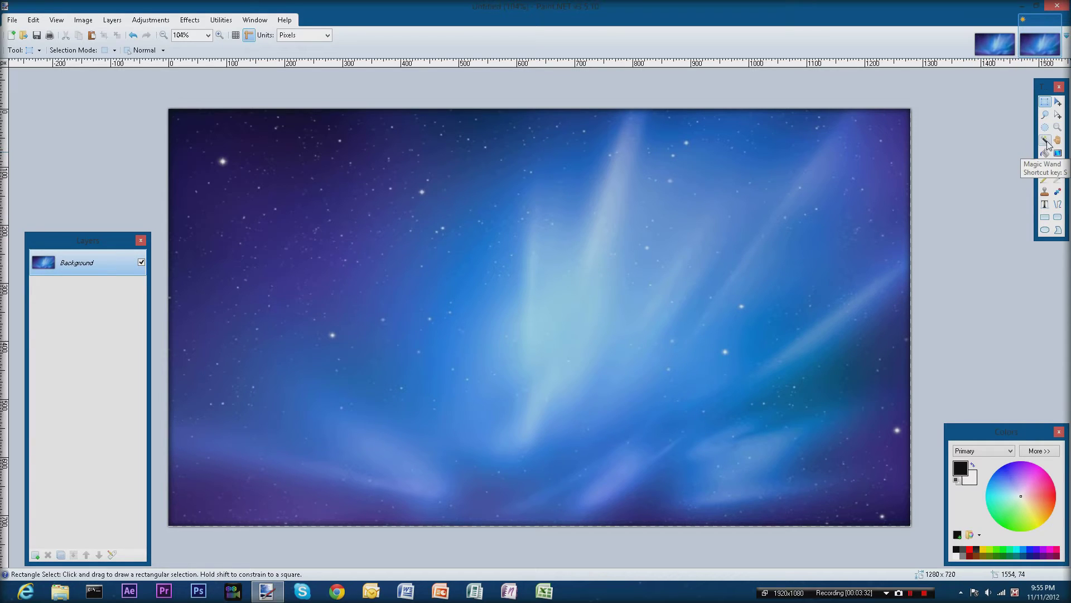
# - Set up text in yellow Arial Black at size 192 on the canvas
pyautogui.click(1046, 205)
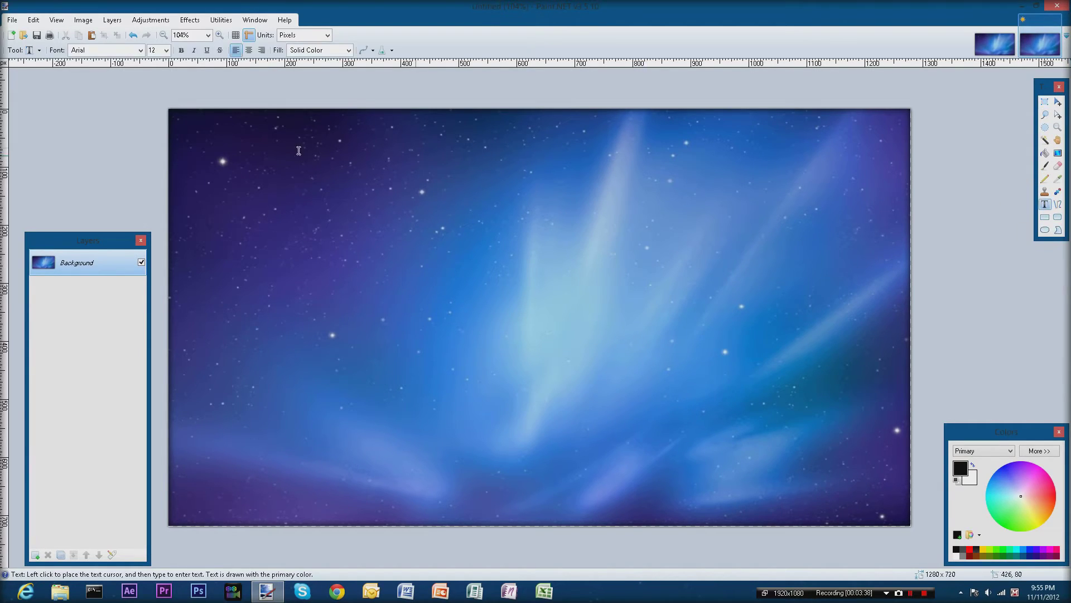
pyautogui.click(235, 166)
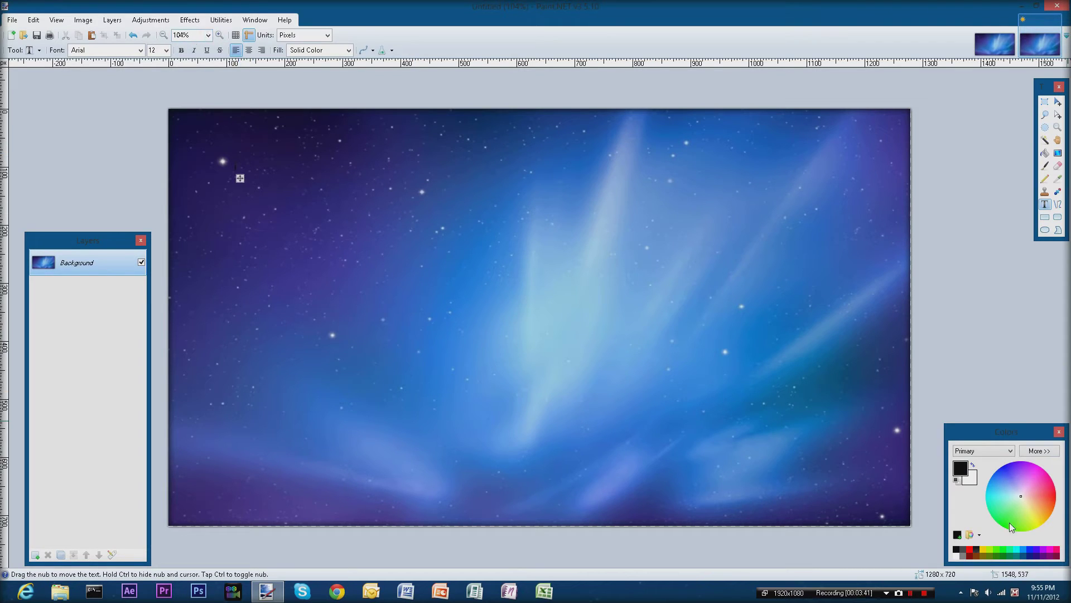
pyautogui.moveTo(1032, 521); pyautogui.dragTo(1042, 524)
pyautogui.click(166, 50)
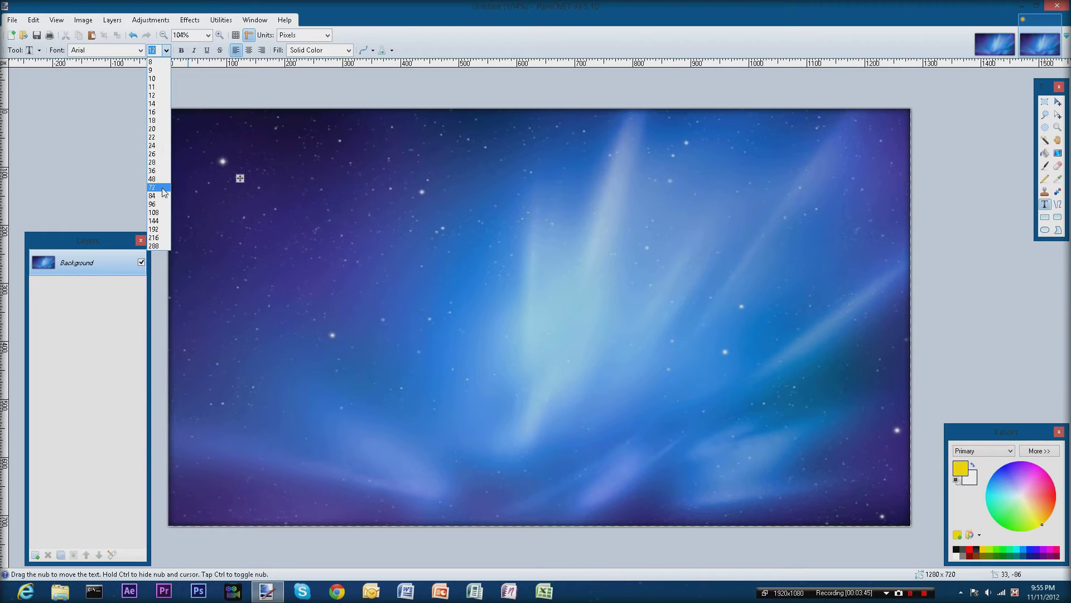
pyautogui.click(166, 188)
pyautogui.click(166, 51)
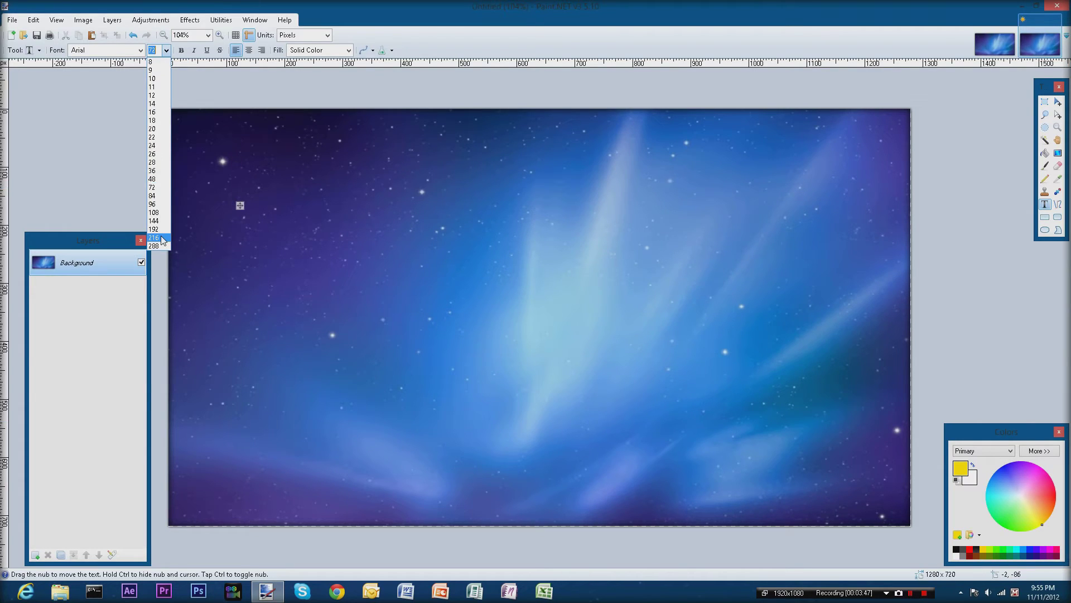
pyautogui.click(162, 237)
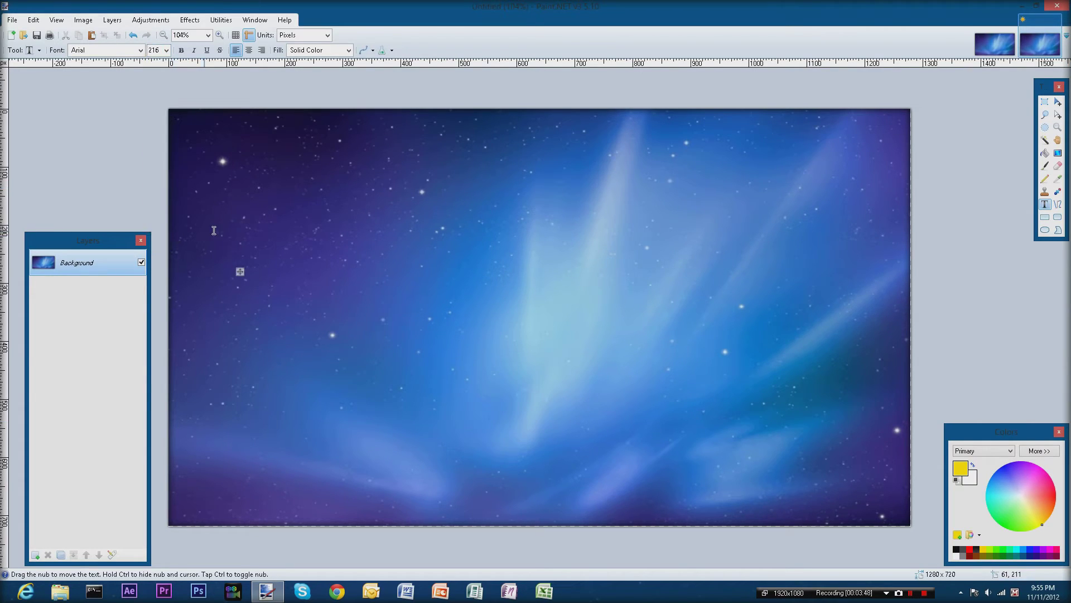
pyautogui.click(165, 50)
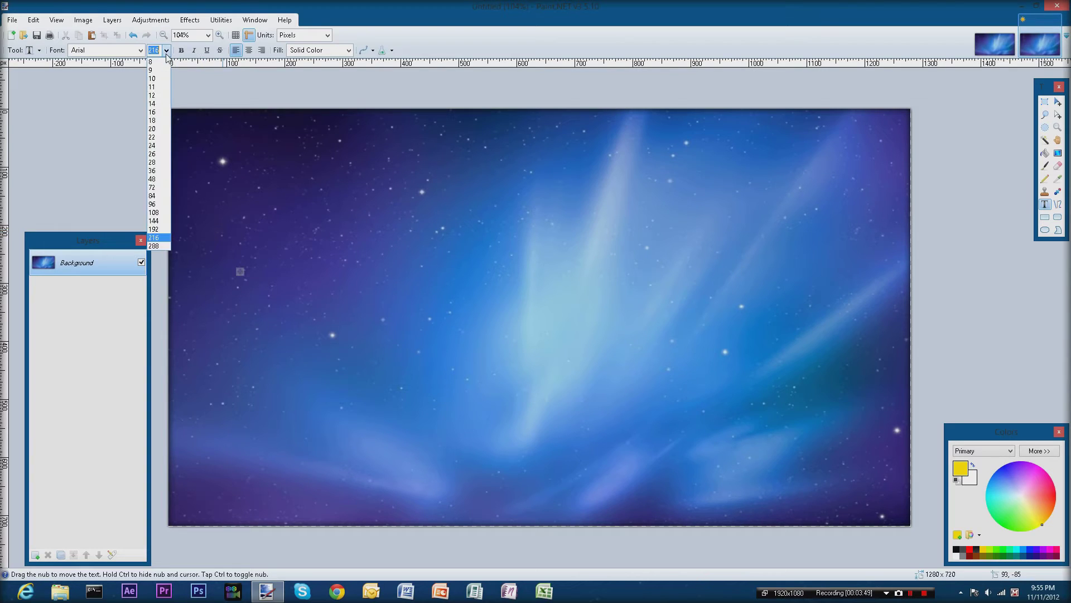
pyautogui.click(158, 229)
pyautogui.moveTo(242, 259); pyautogui.dragTo(238, 306)
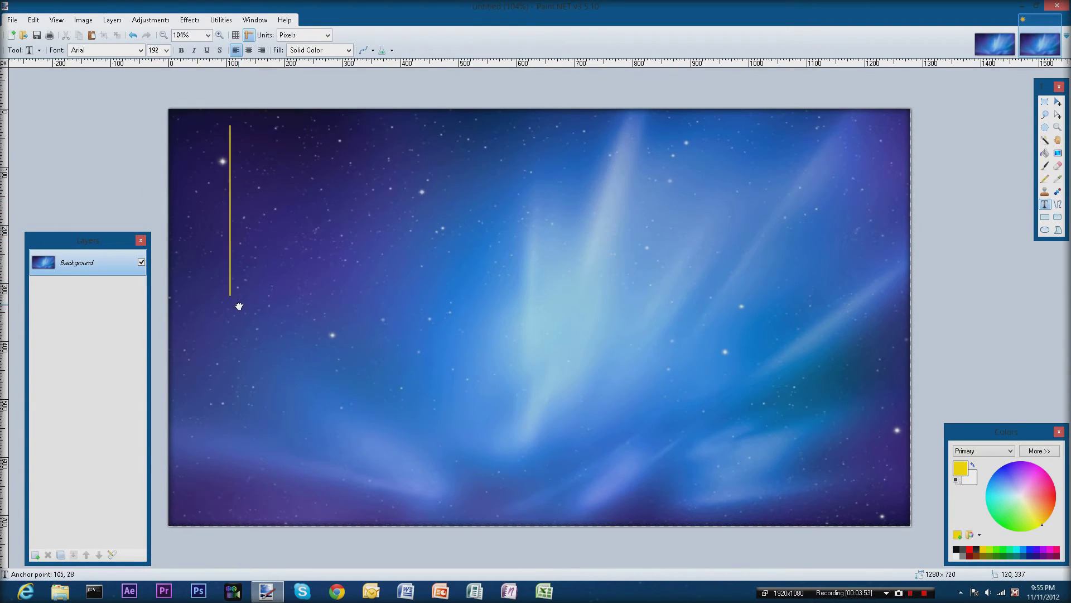
pyautogui.click(140, 51)
pyautogui.click(84, 74)
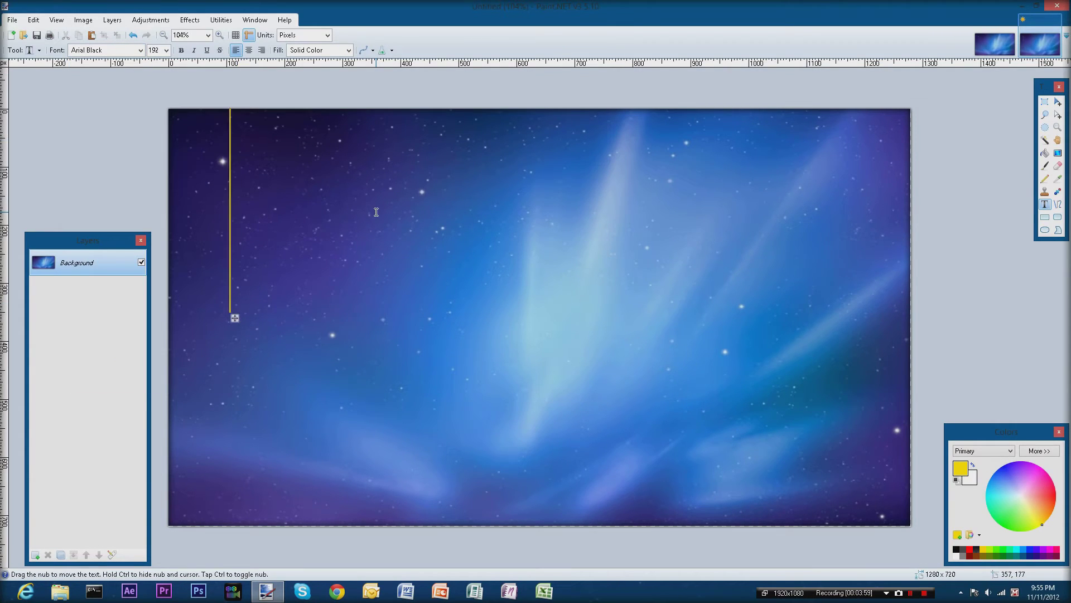
# - Type 'How To', set its size to 200 and position it across the top
pyautogui.write('How ')
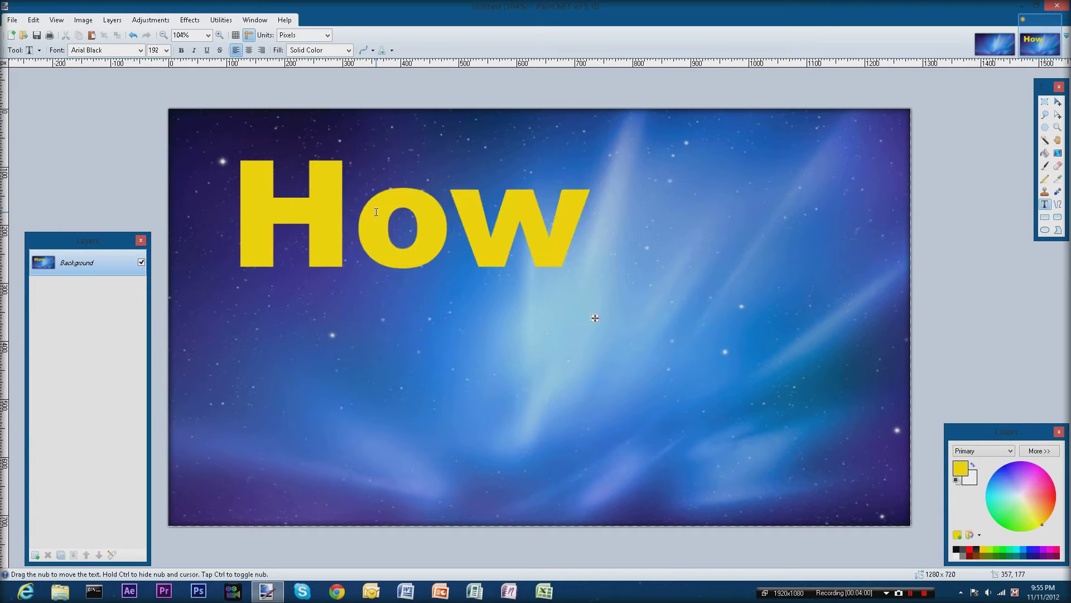
pyautogui.write('To')
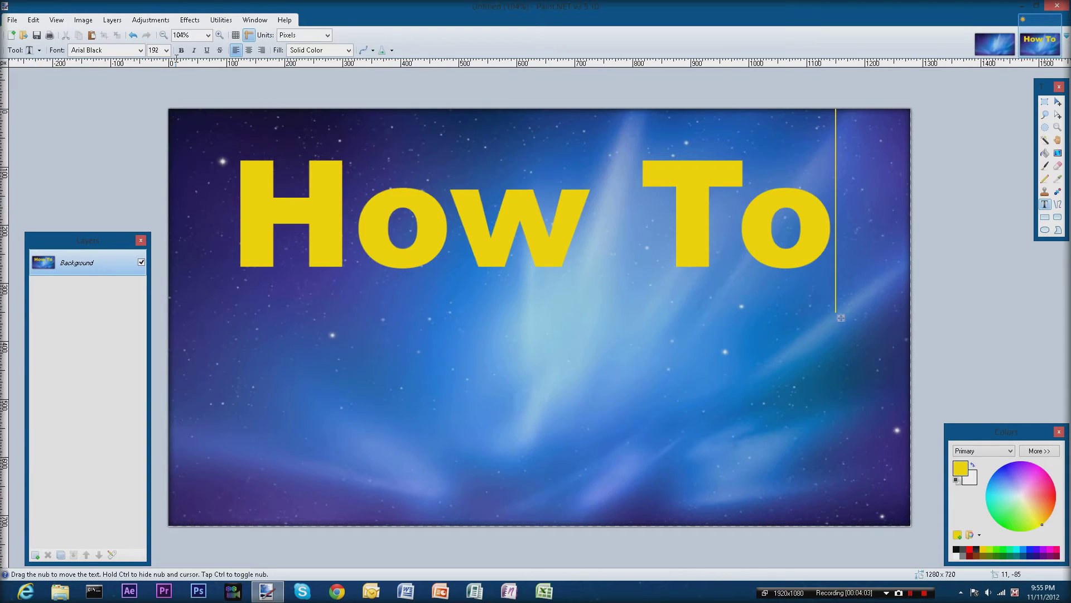
pyautogui.moveTo(840, 314); pyautogui.dragTo(791, 289)
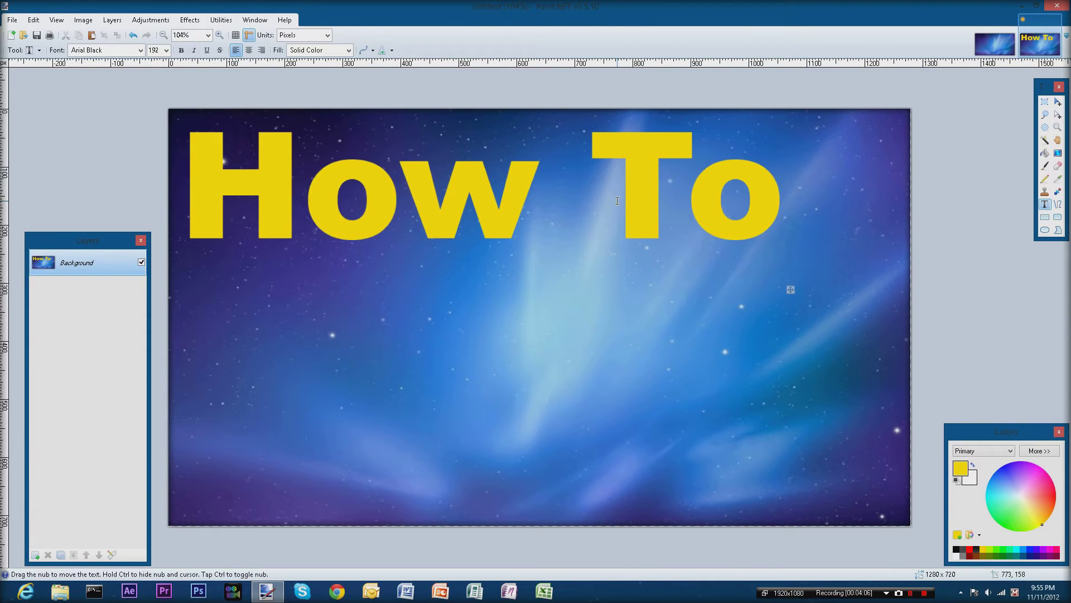
pyautogui.click(166, 50)
pyautogui.click(157, 221)
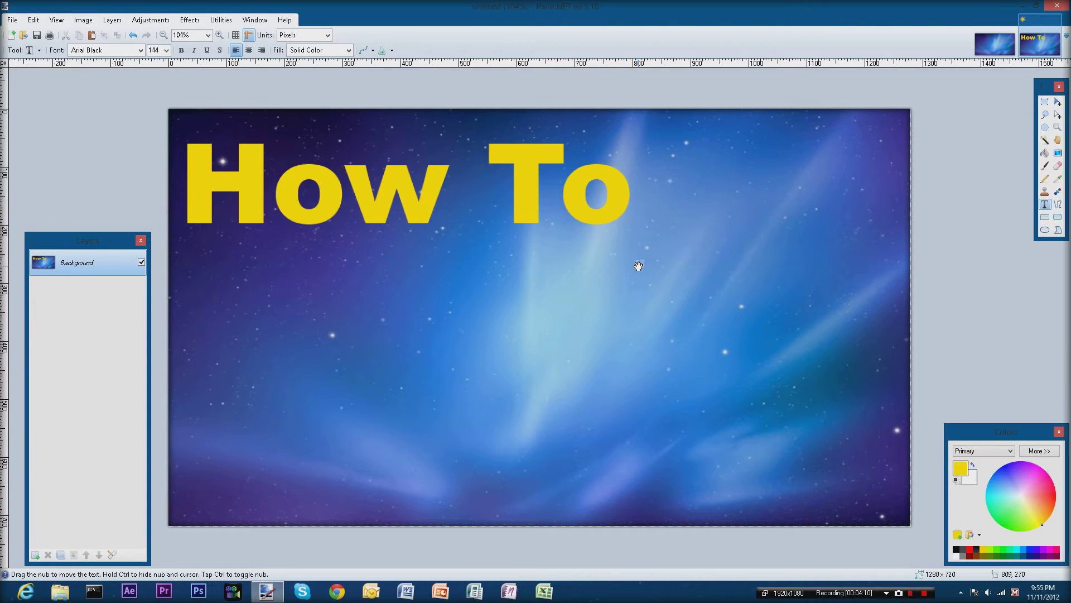
pyautogui.moveTo(640, 265); pyautogui.dragTo(766, 253)
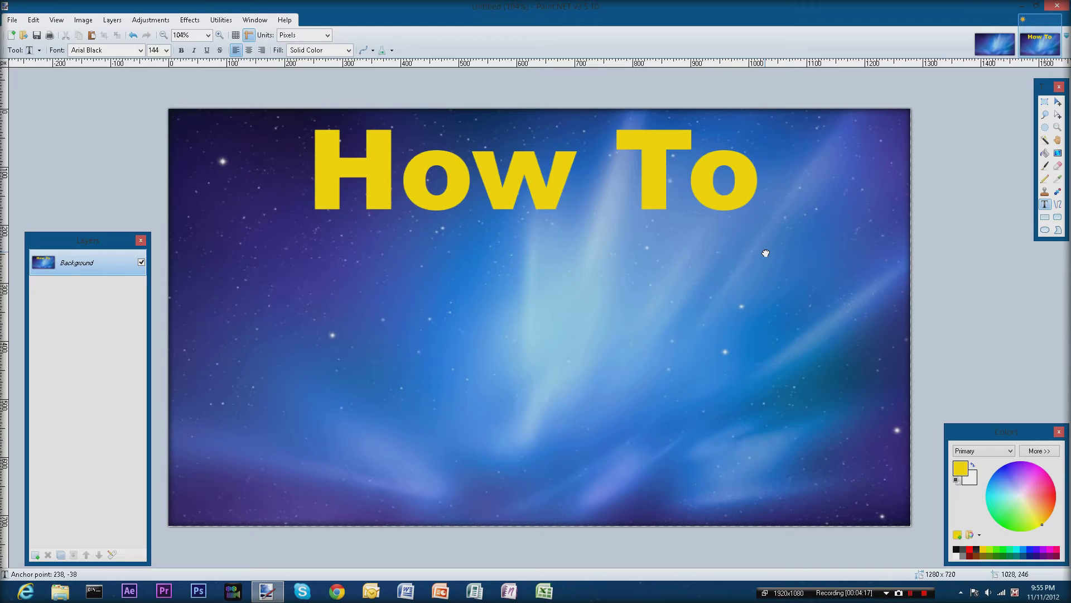
pyautogui.moveTo(766, 253); pyautogui.dragTo(654, 262)
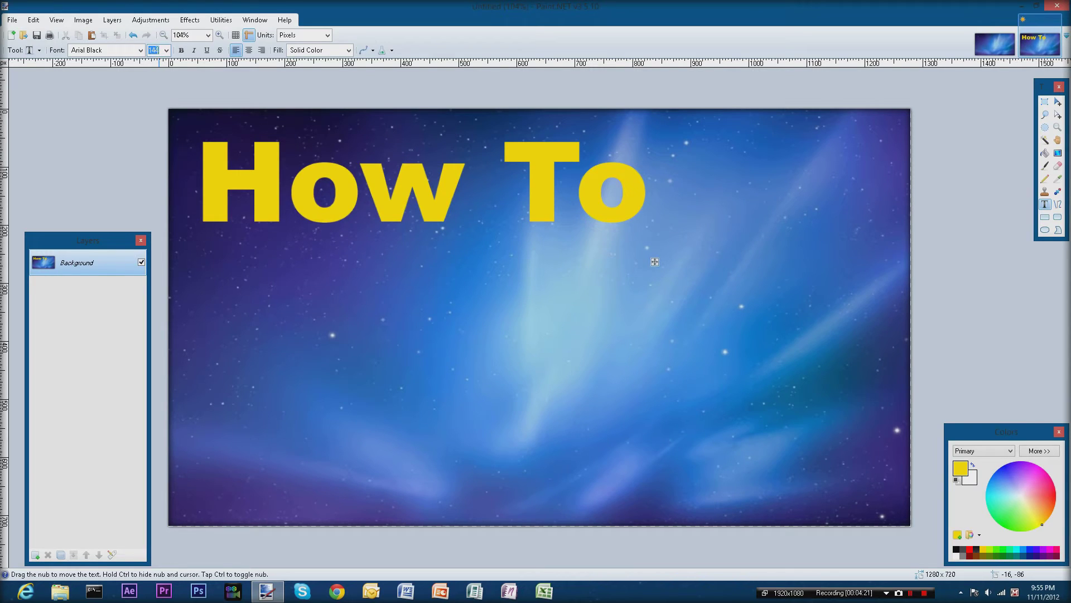
pyautogui.press('BackSpace')
pyautogui.press('BackSpace')
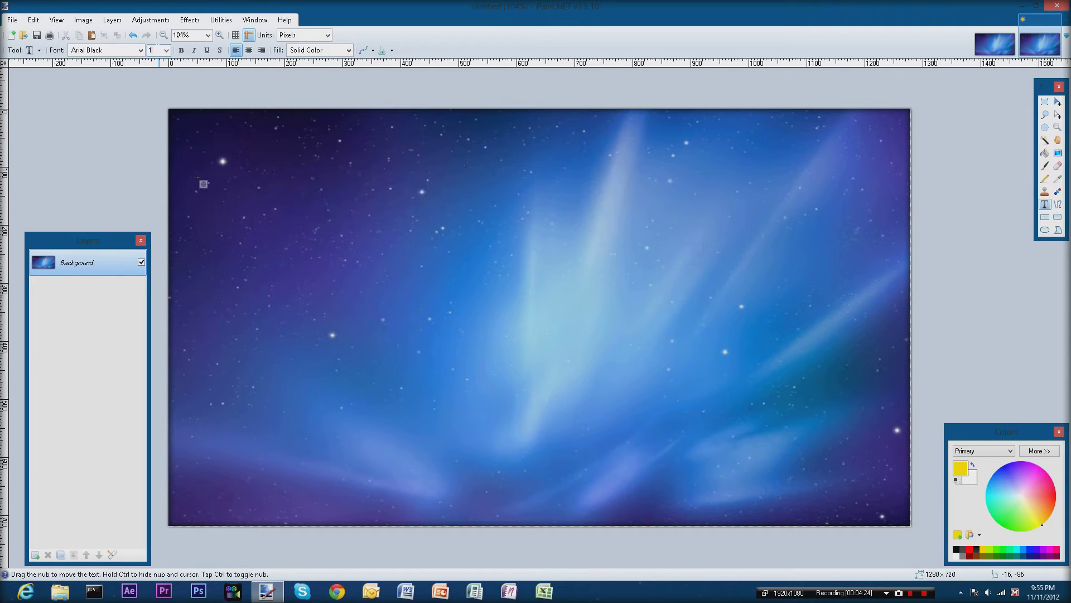
pyautogui.write('00')
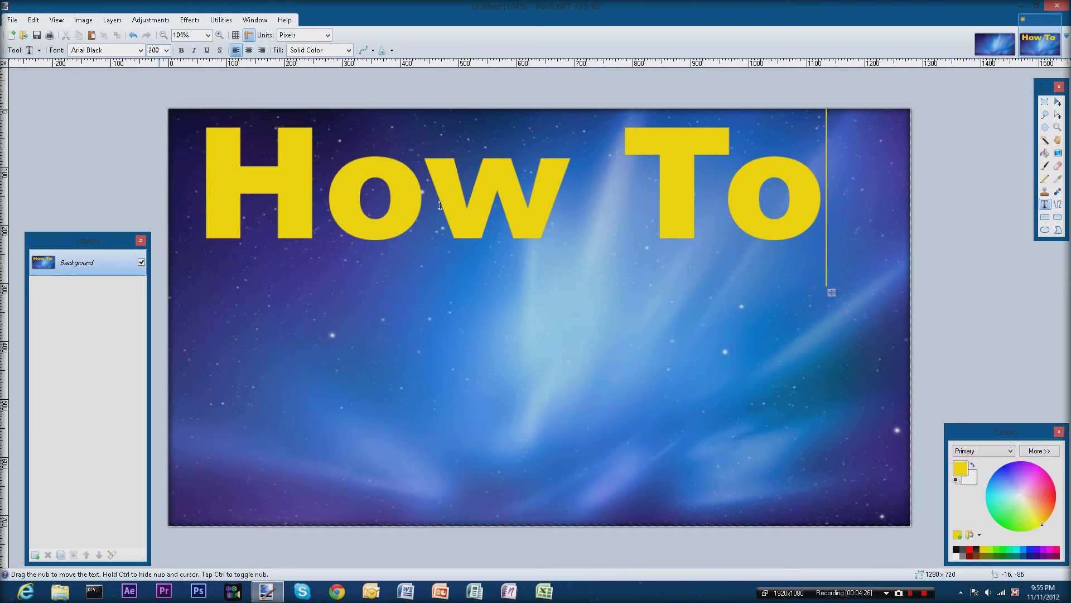
pyautogui.moveTo(831, 293)
pyautogui.mouseDown()
pyautogui.moveTo(870, 313)
pyautogui.moveTo(810, 288)
pyautogui.mouseUp()
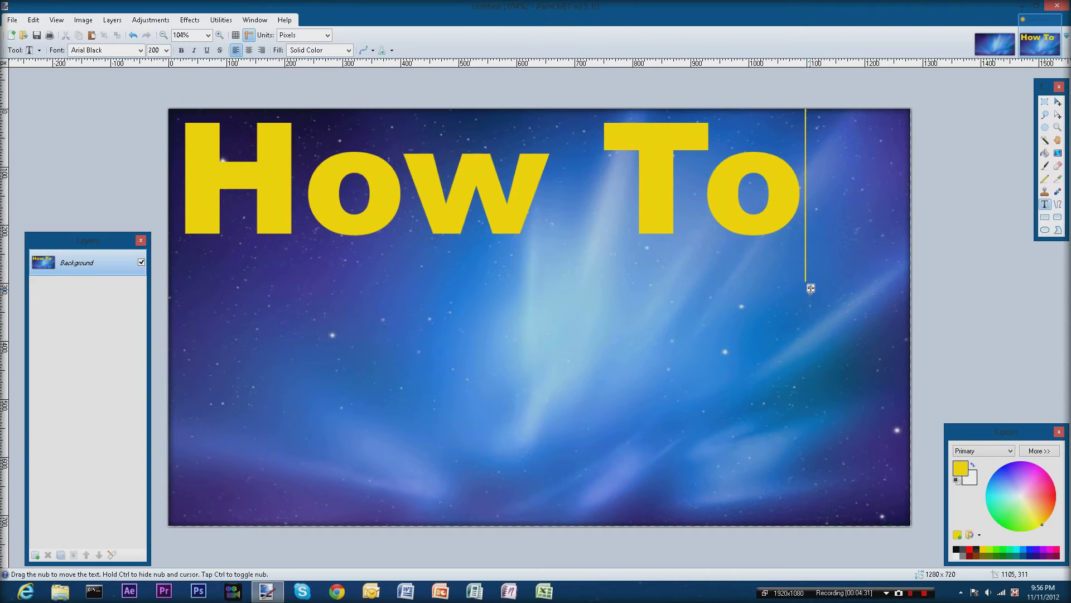
# - Commit 'How To', then add yellow 'MAKE' at size 108 beneath 'How' on the left
pyautogui.click(1046, 103)
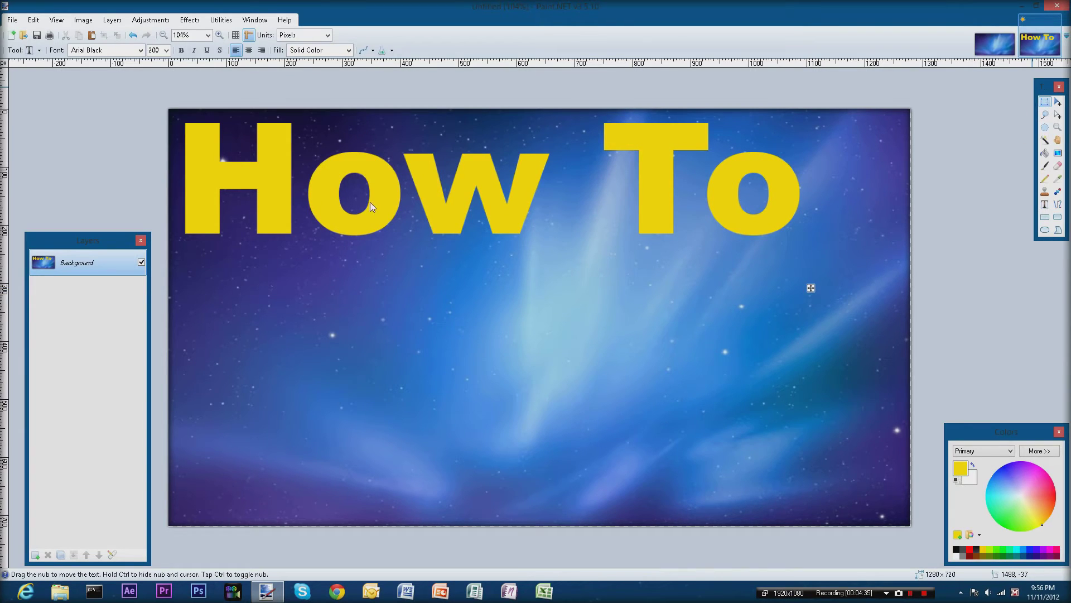
pyautogui.click(1045, 205)
pyautogui.click(431, 229)
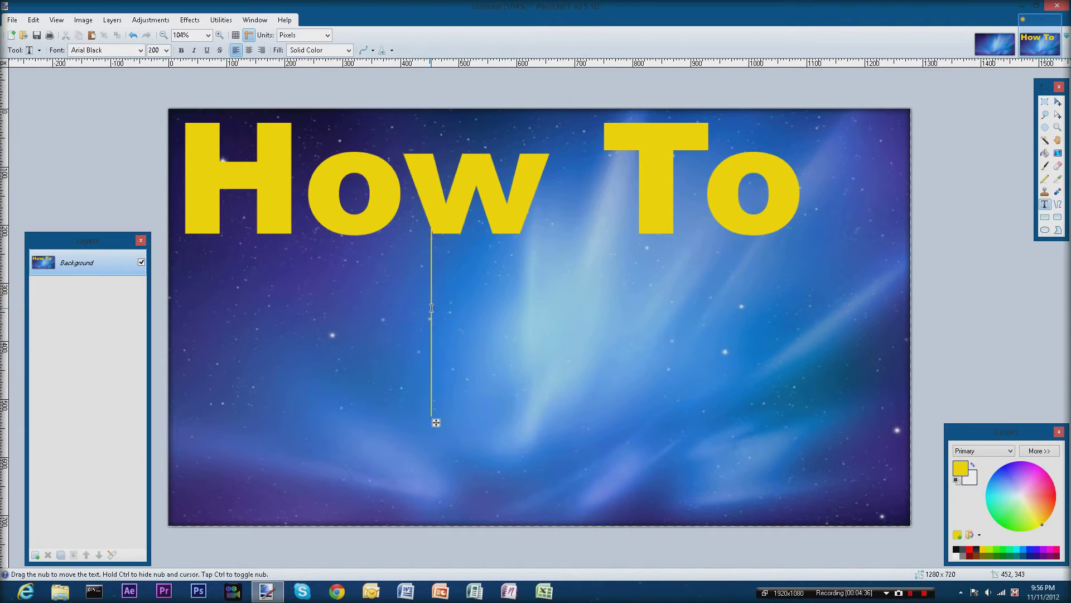
pyautogui.click(170, 51)
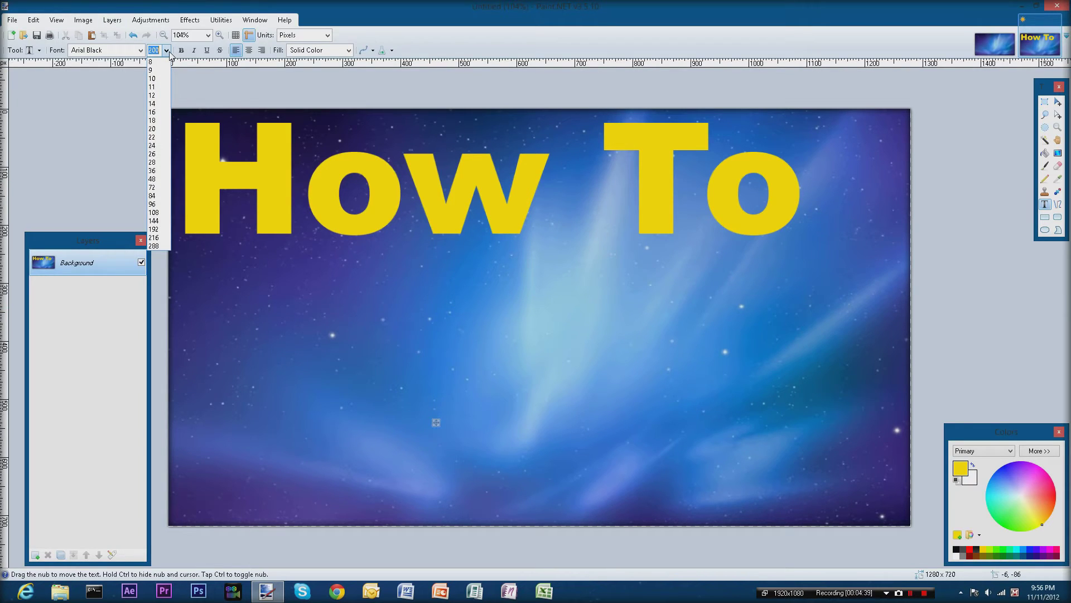
pyautogui.click(170, 52)
pyautogui.click(170, 52)
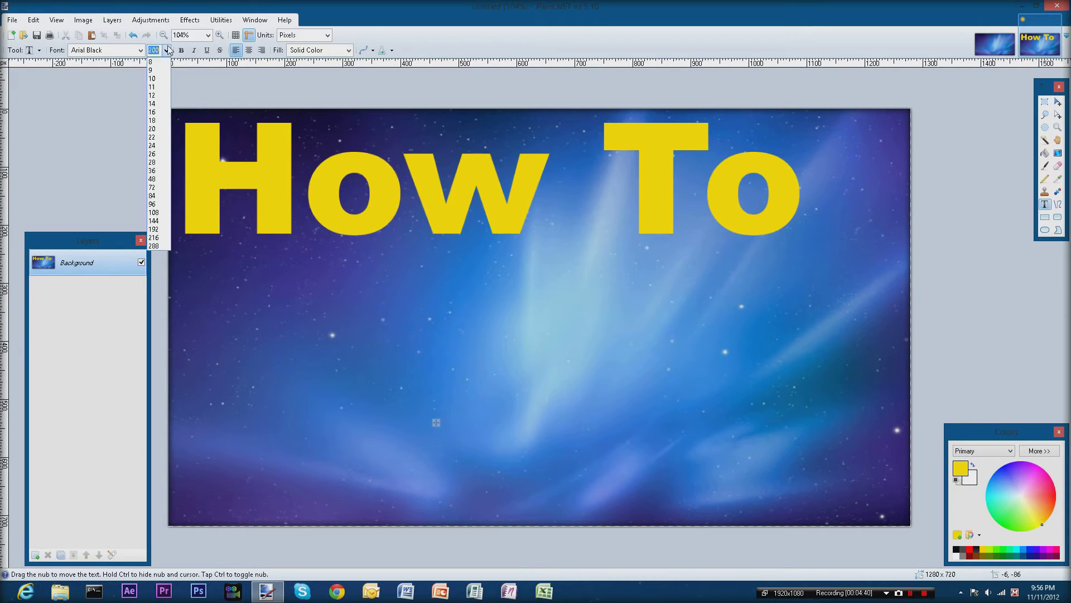
pyautogui.click(153, 213)
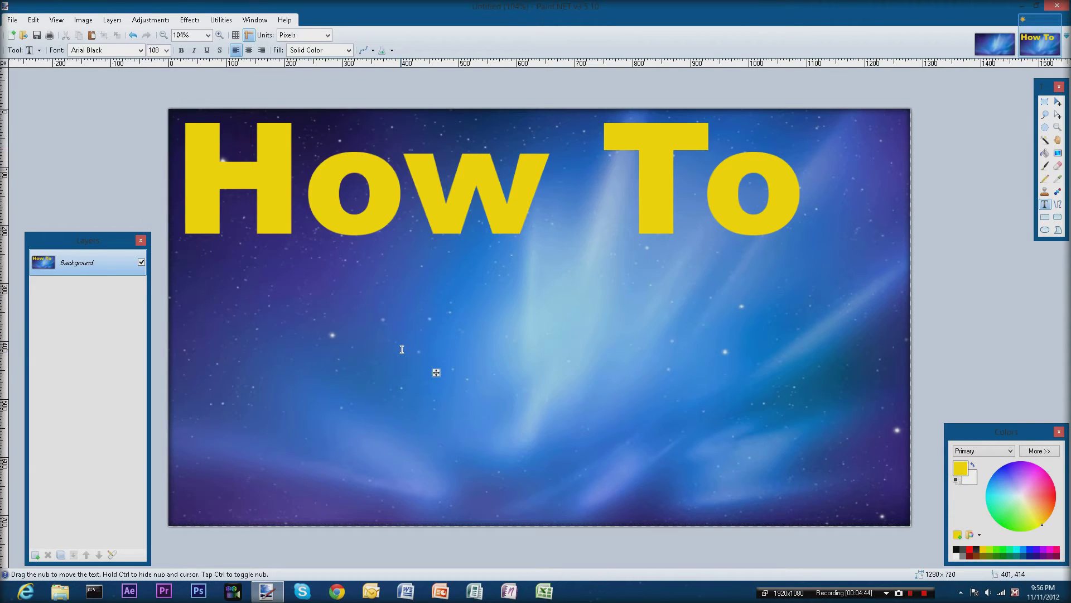
pyautogui.write('MAKE')
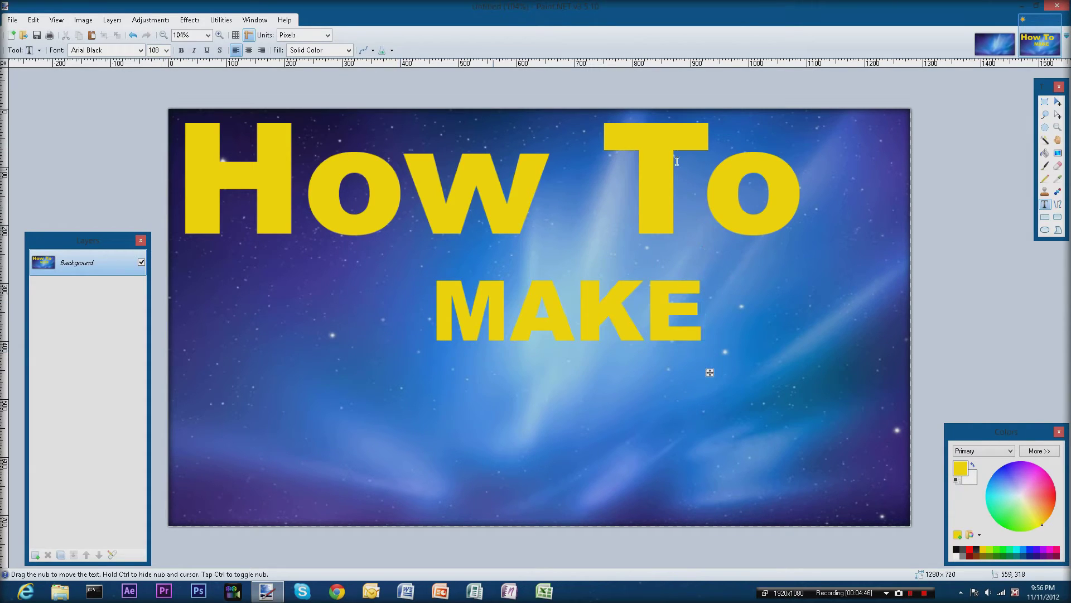
pyautogui.moveTo(711, 372); pyautogui.dragTo(459, 344)
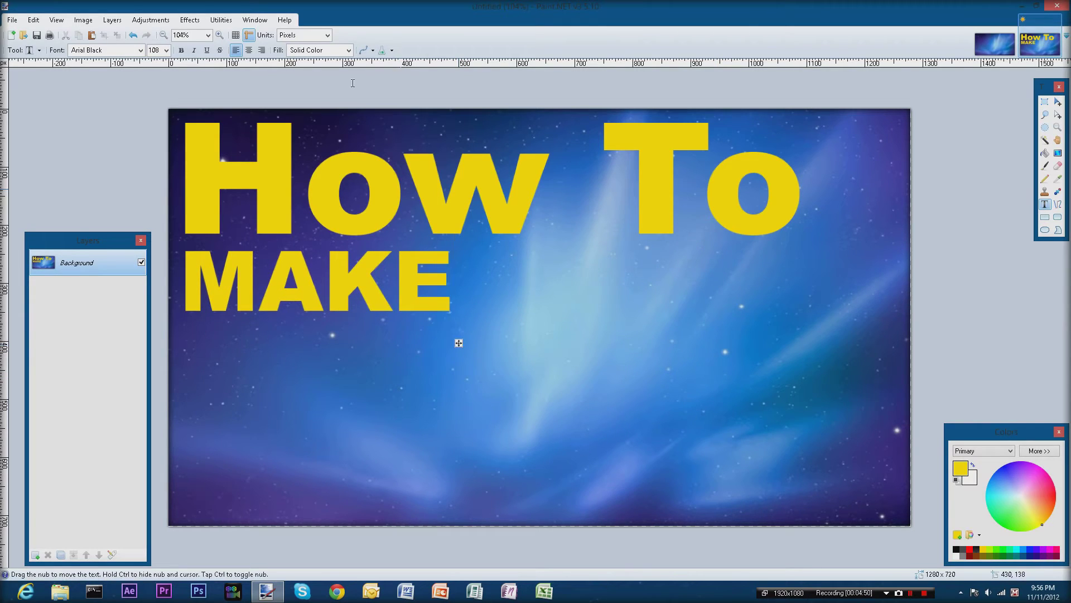
# - Add a size 192 yellow 'CUSTOM' line below MAKE
pyautogui.click(1045, 102)
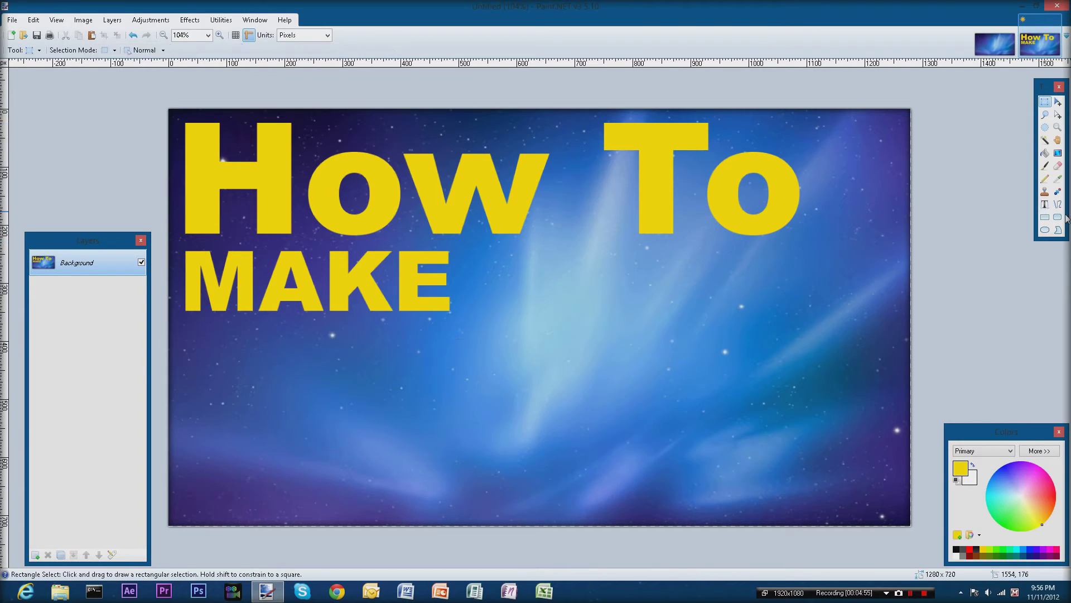
pyautogui.click(1044, 204)
pyautogui.click(189, 314)
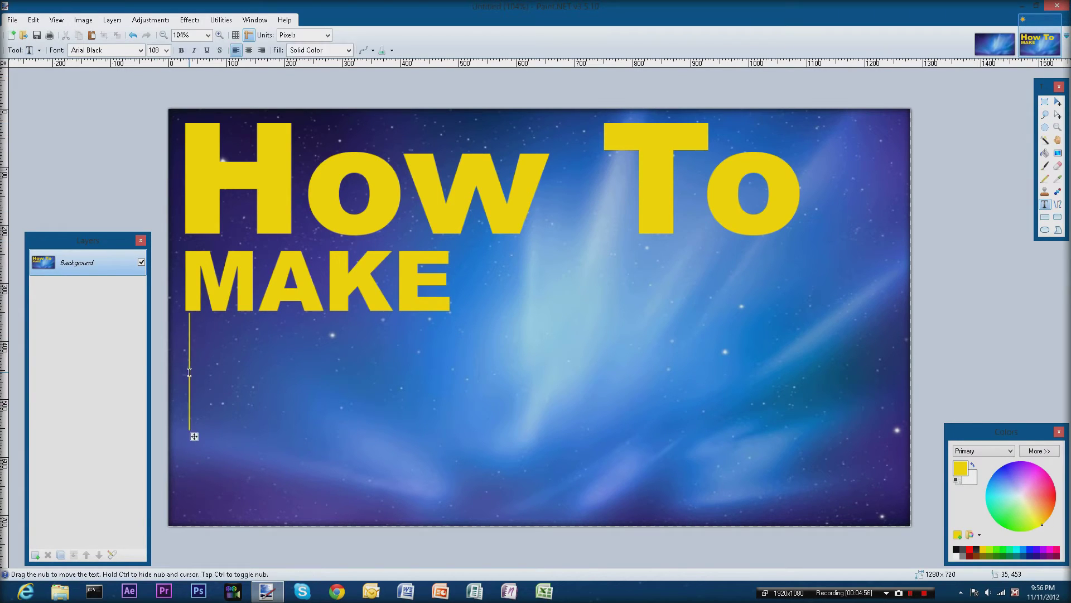
pyautogui.click(167, 50)
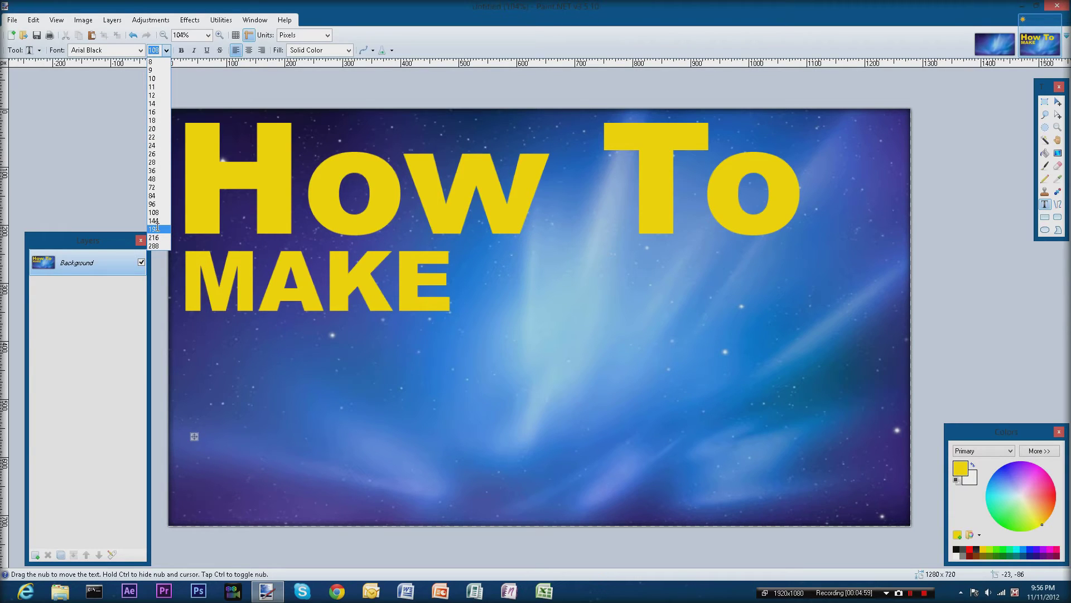
pyautogui.click(154, 228)
pyautogui.write('CUSTO')
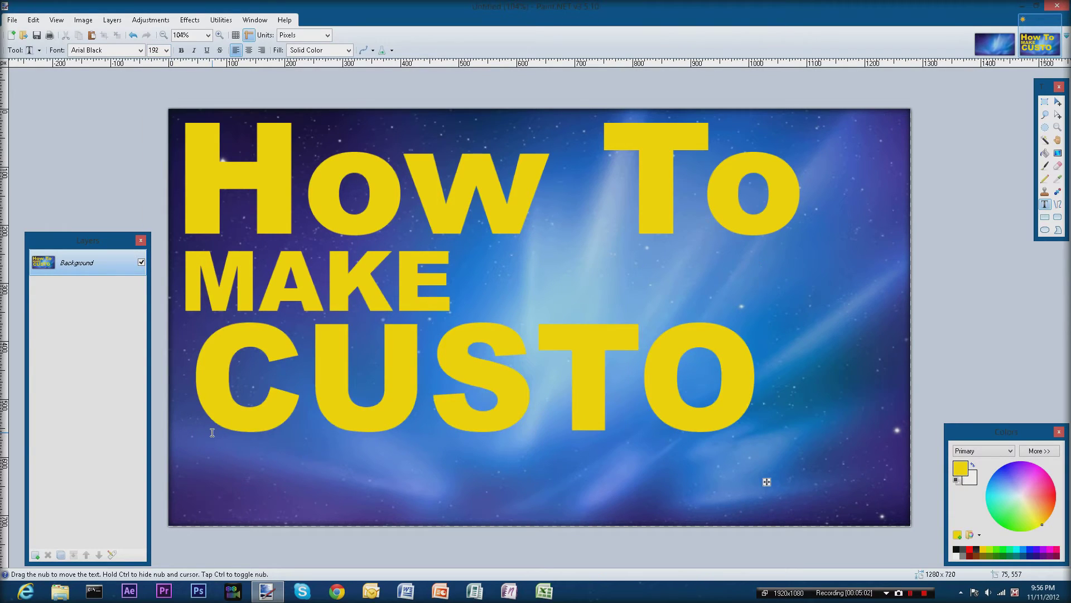
pyautogui.write('M')
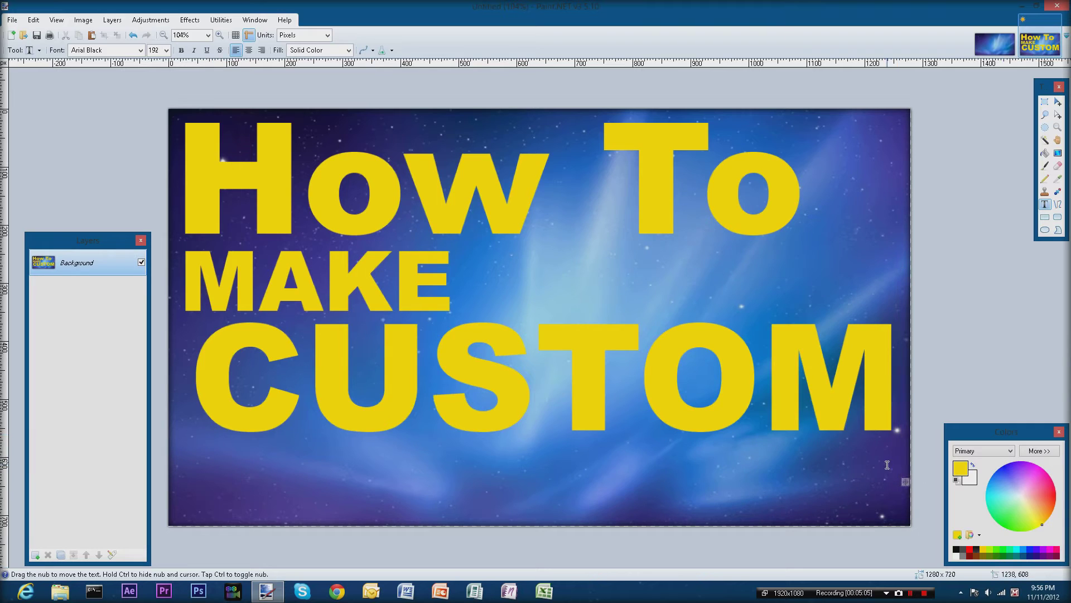
pyautogui.moveTo(904, 484)
pyautogui.mouseDown()
pyautogui.moveTo(888, 484)
pyautogui.moveTo(897, 480)
pyautogui.mouseUp()
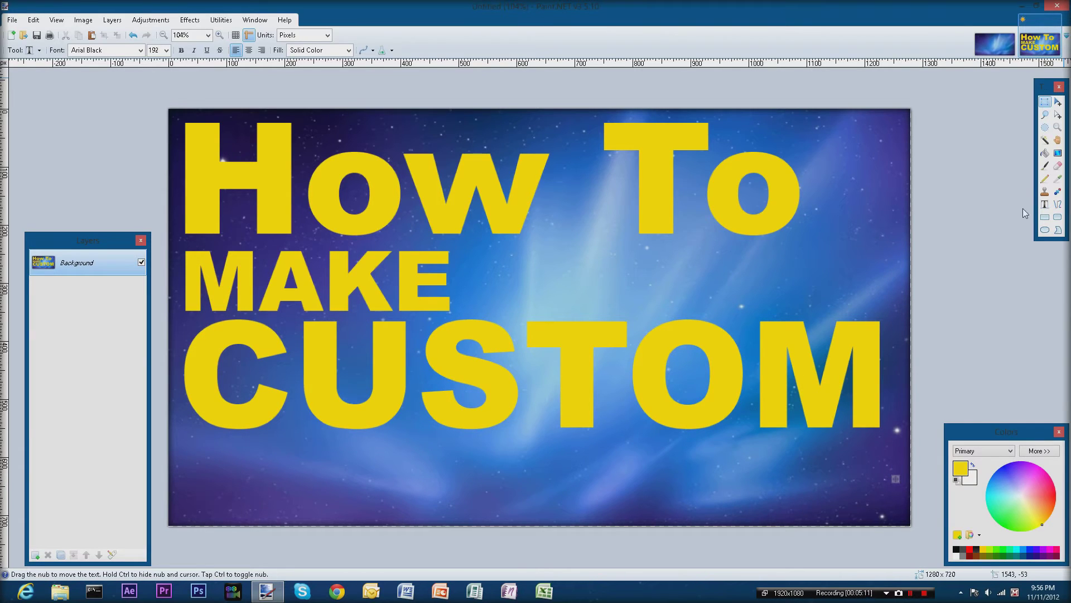
# - Commit CUSTOM and start new text at the lower left, keeping size 192
pyautogui.click(1049, 205)
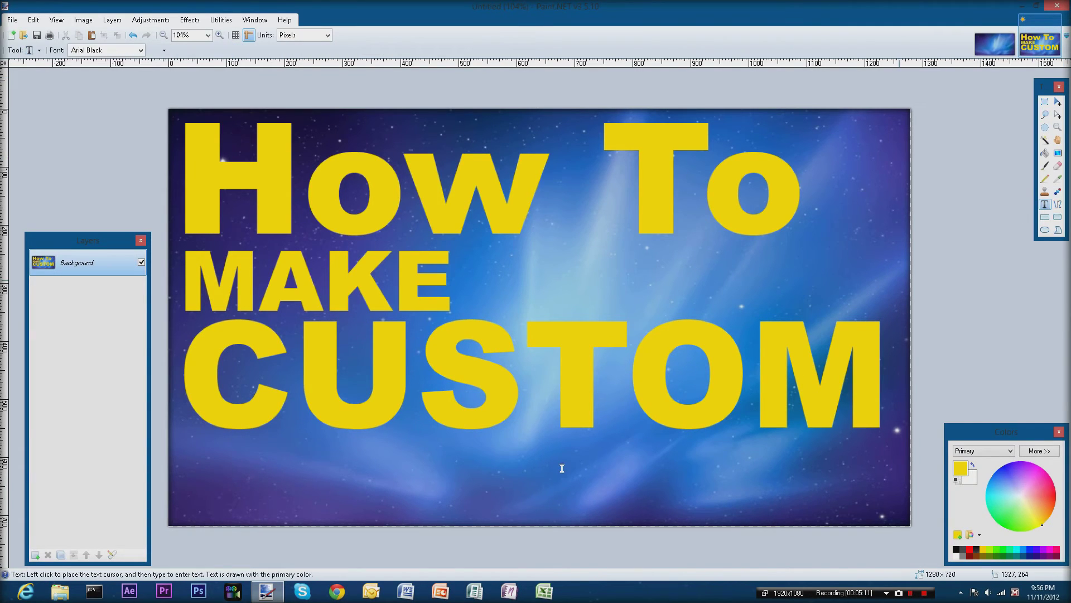
pyautogui.click(216, 499)
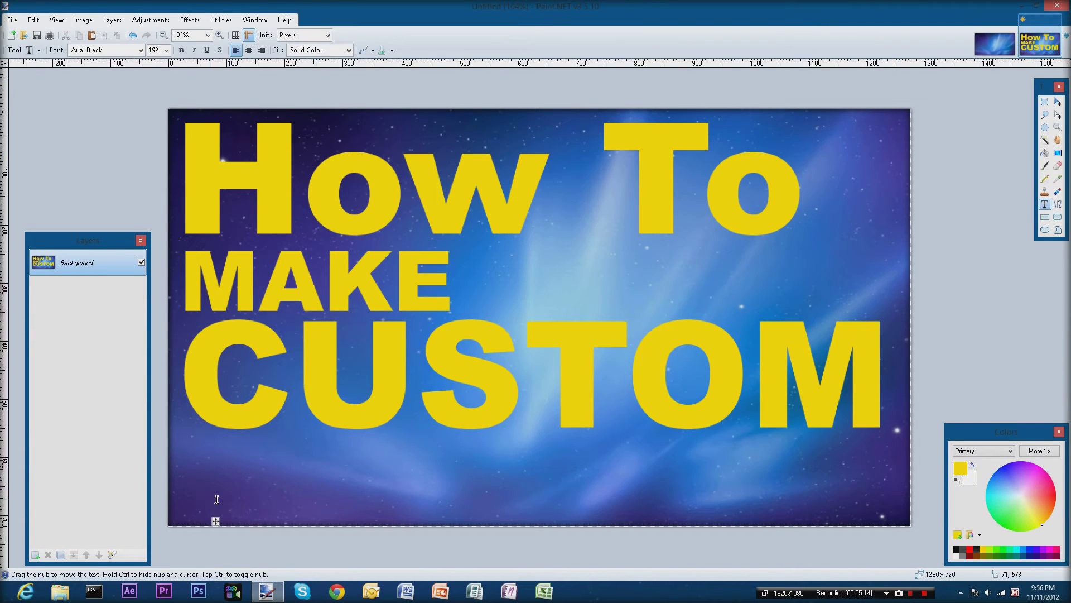
pyautogui.click(166, 50)
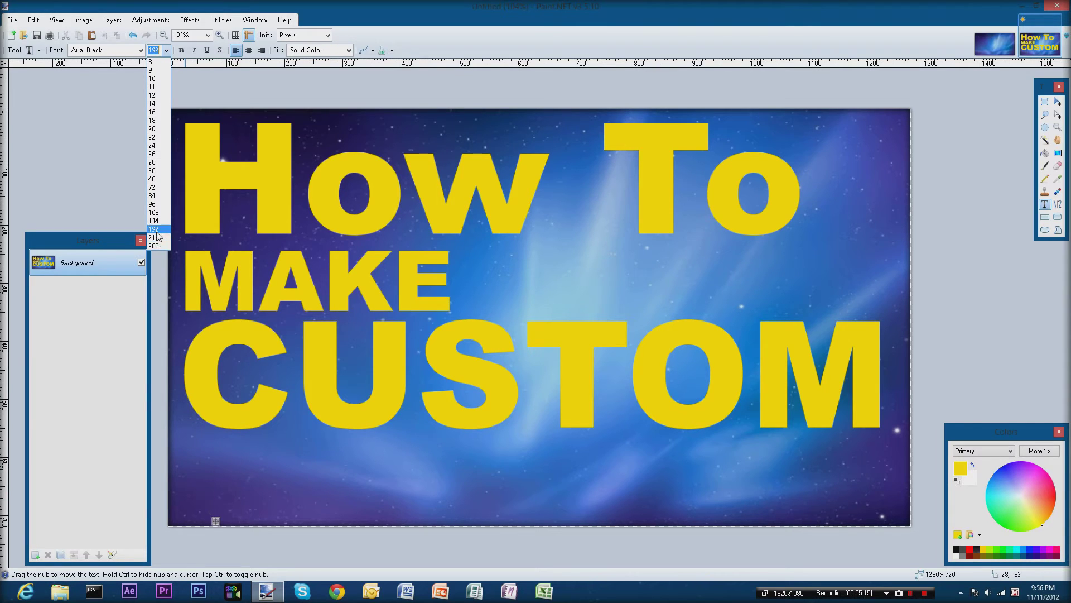
pyautogui.click(1004, 125)
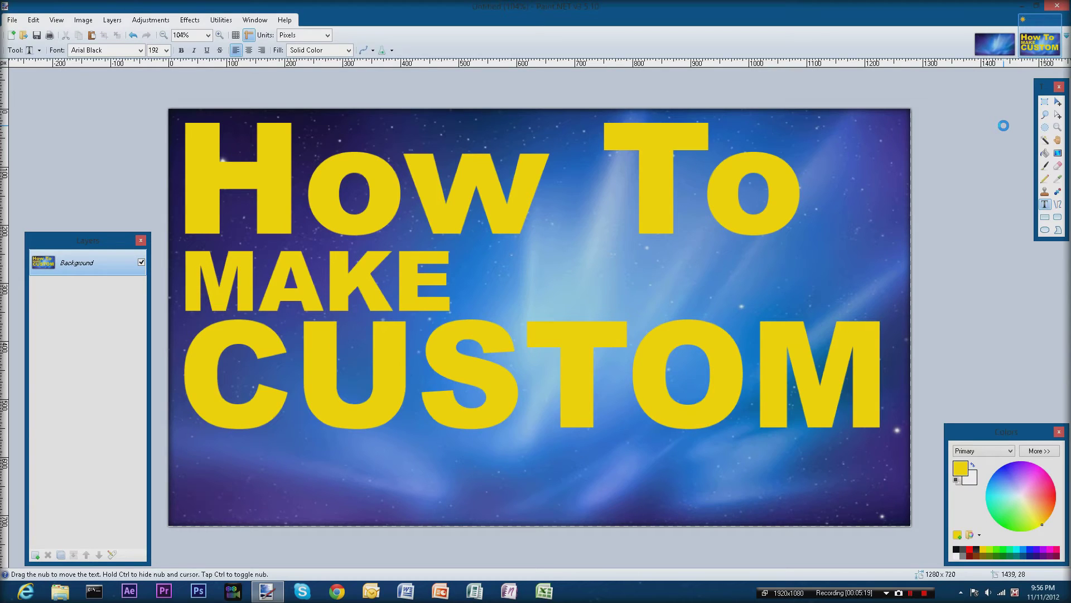
# - Undo the large CUSTOM line, restoring only 'How To' and 'MAKE'
pyautogui.hotkey('ctrl', 'z')
pyautogui.hotkey('ctrl', 'z')
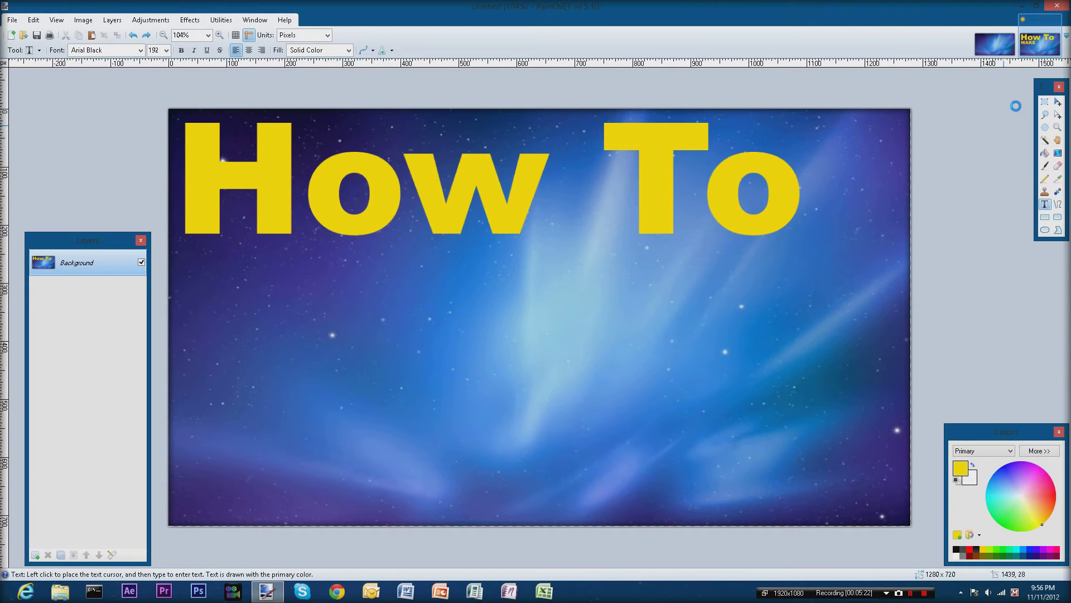
pyautogui.hotkey('ctrl', 'z')
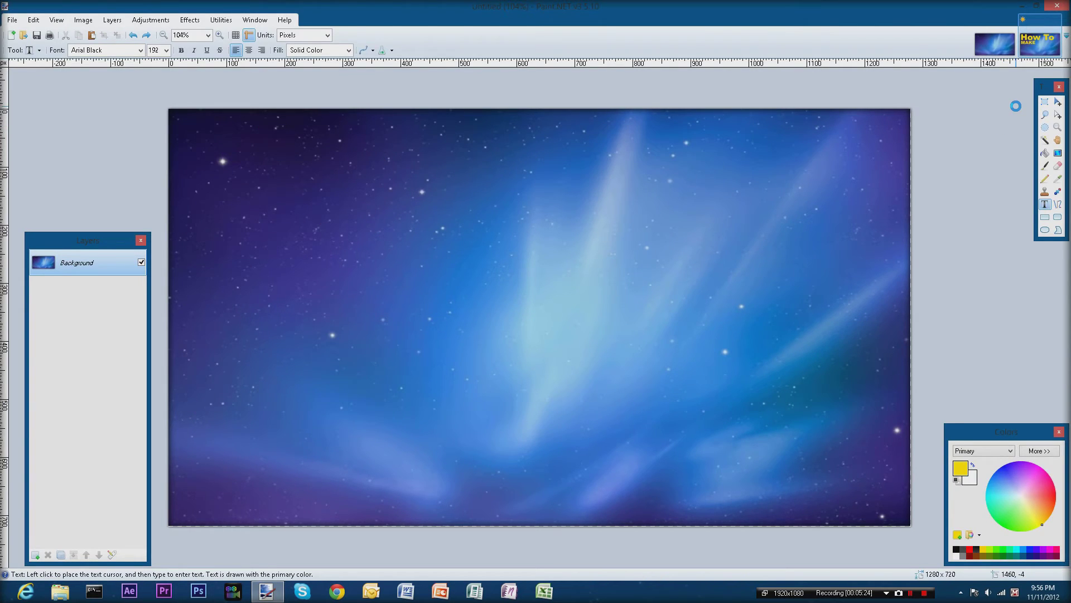
pyautogui.hotkey('ctrl', 'y')
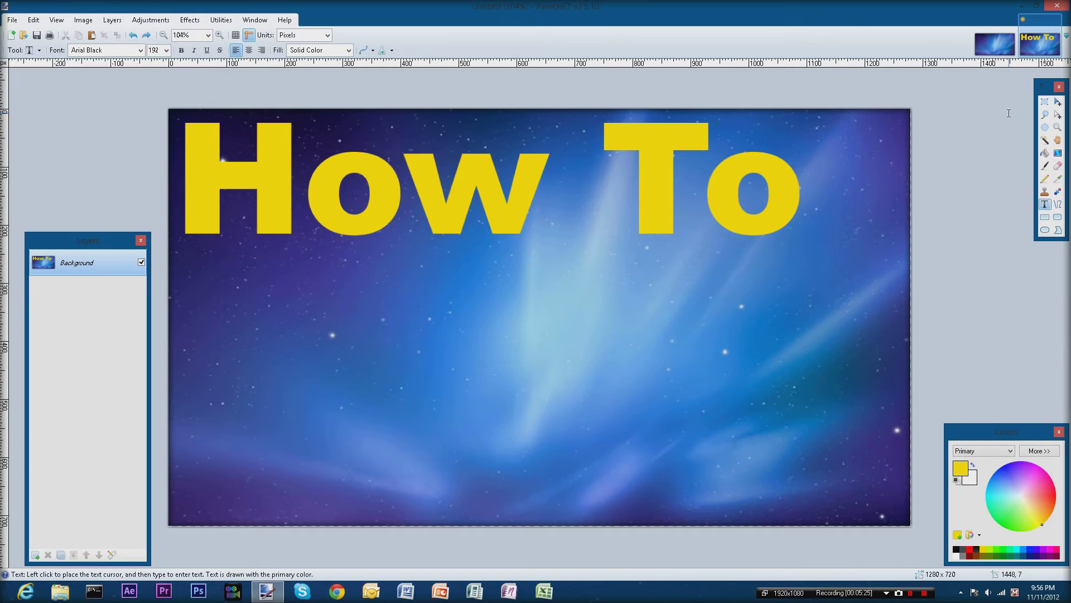
pyautogui.hotkey('ctrl', 'y')
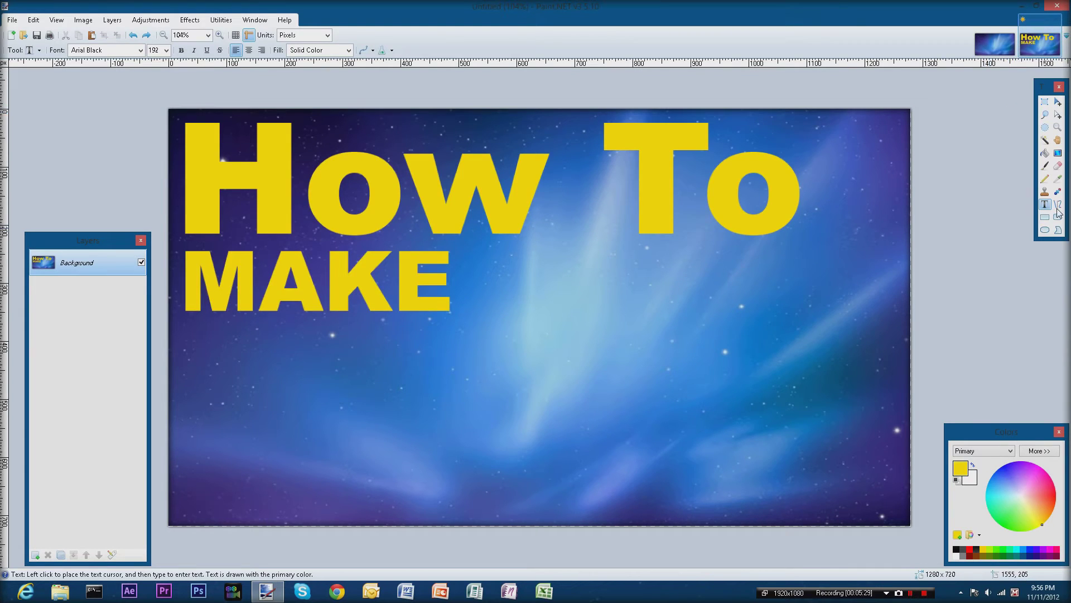
pyautogui.click(1045, 101)
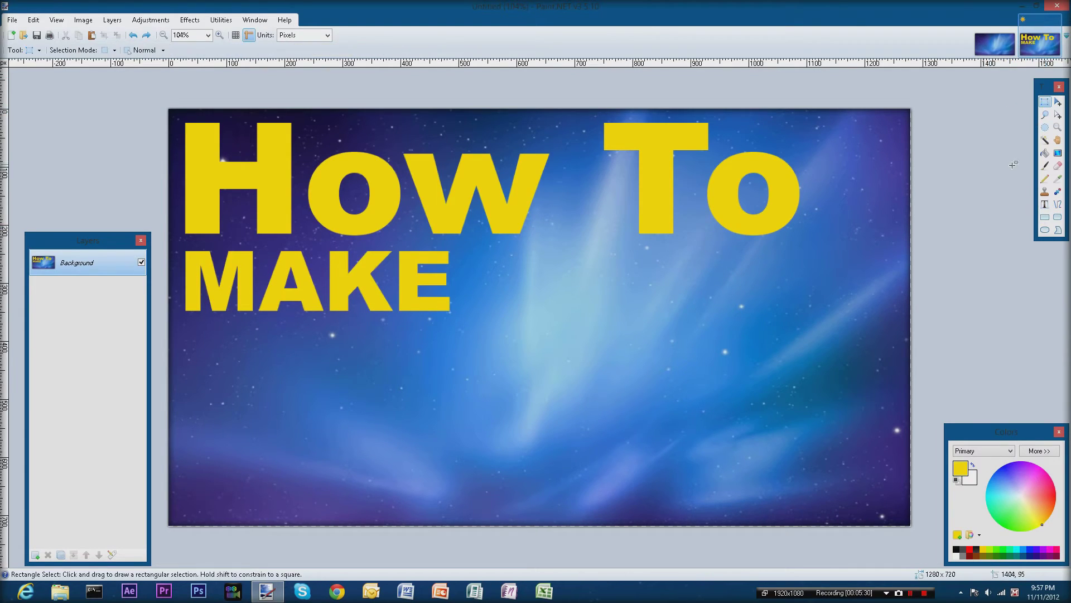
# - Add 'CUSTOM' at size 108 beside MAKE and commit it
pyautogui.click(1045, 204)
pyautogui.click(488, 295)
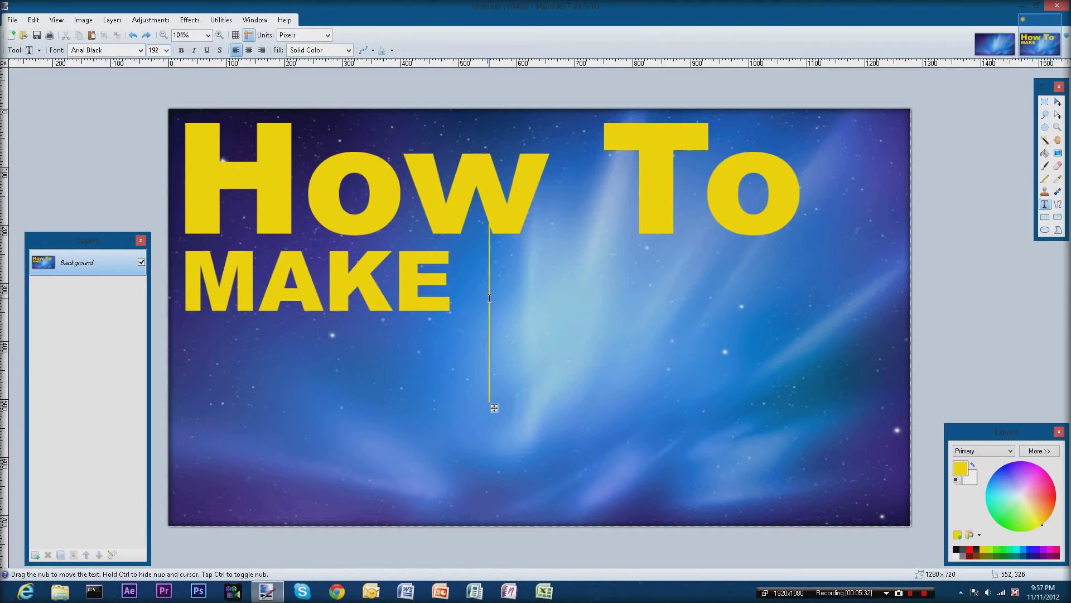
pyautogui.click(166, 50)
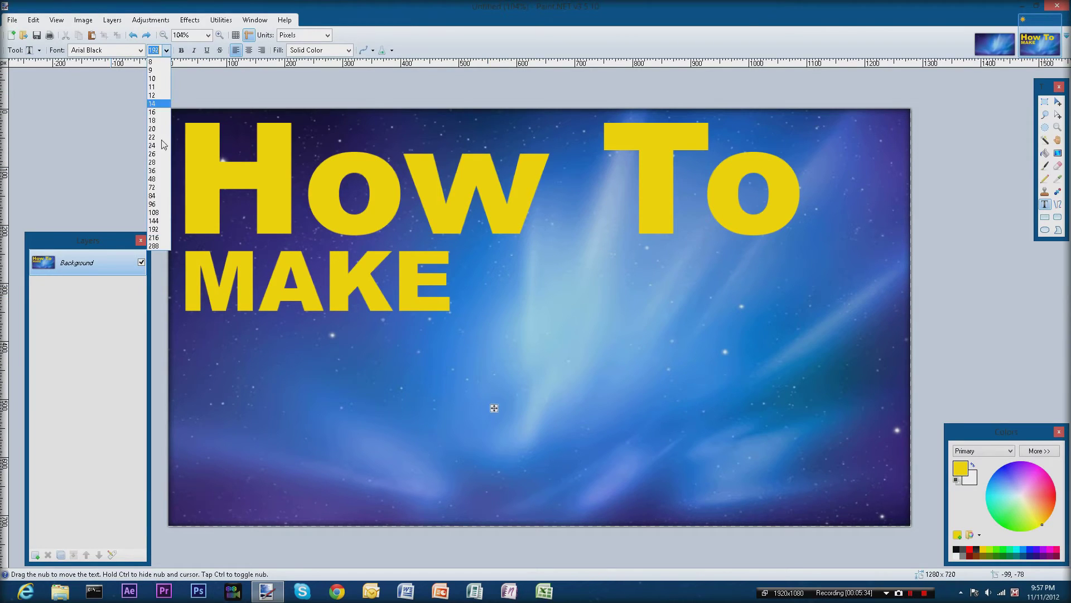
pyautogui.click(159, 204)
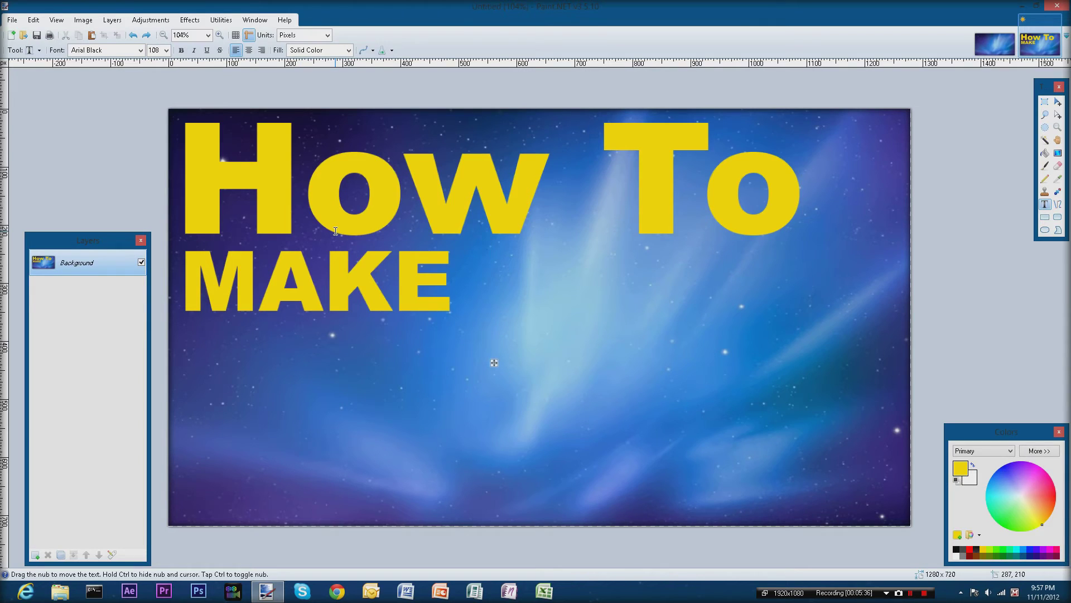
pyautogui.write('CUSTOM')
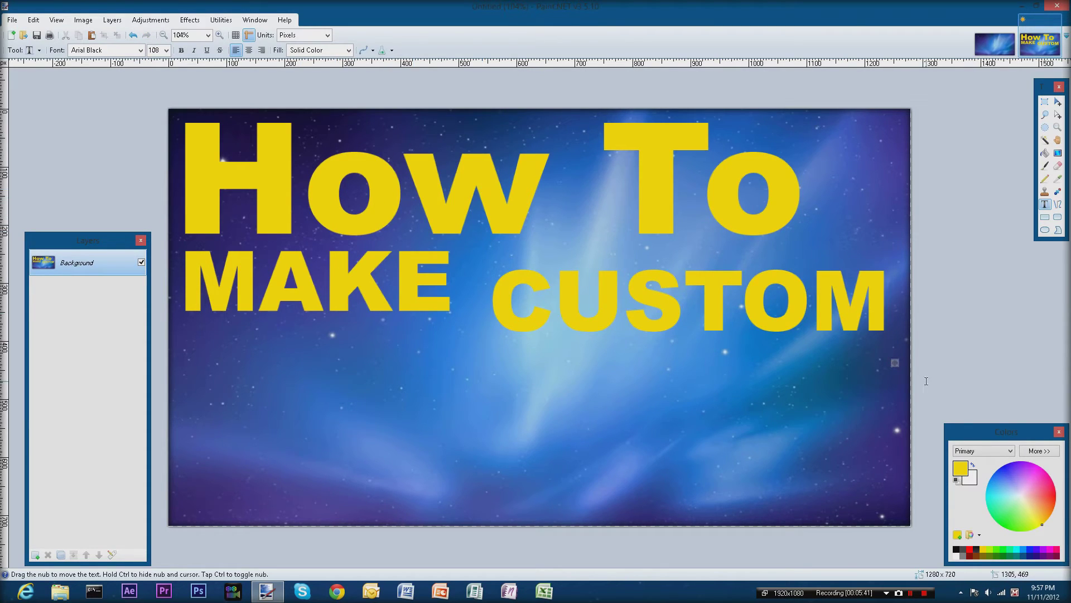
pyautogui.moveTo(895, 363)
pyautogui.mouseDown()
pyautogui.moveTo(874, 350)
pyautogui.moveTo(897, 342)
pyautogui.mouseUp()
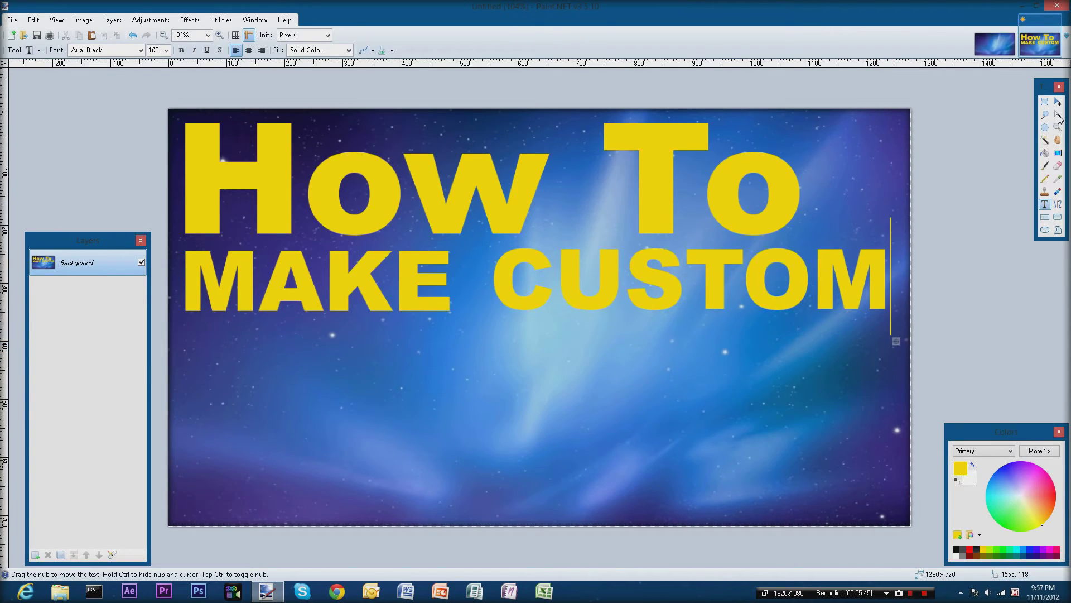
pyautogui.click(1045, 101)
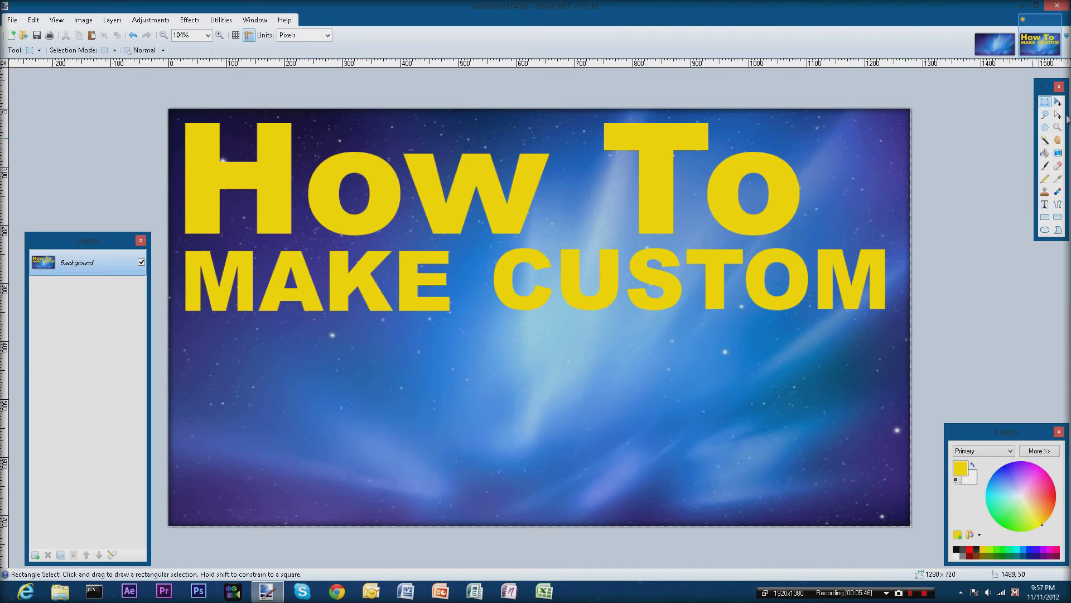
# - Add a THUMBNAILS text line, move it under MAKE CUSTOM and enlarge it to size 192
pyautogui.click(1045, 205)
pyautogui.click(314, 353)
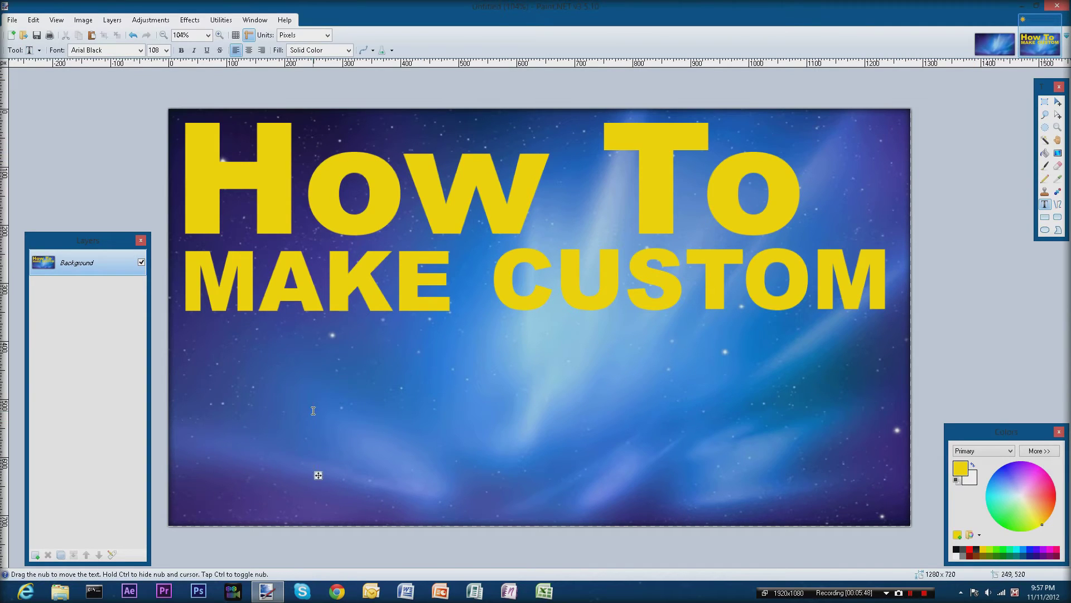
pyautogui.write('T')
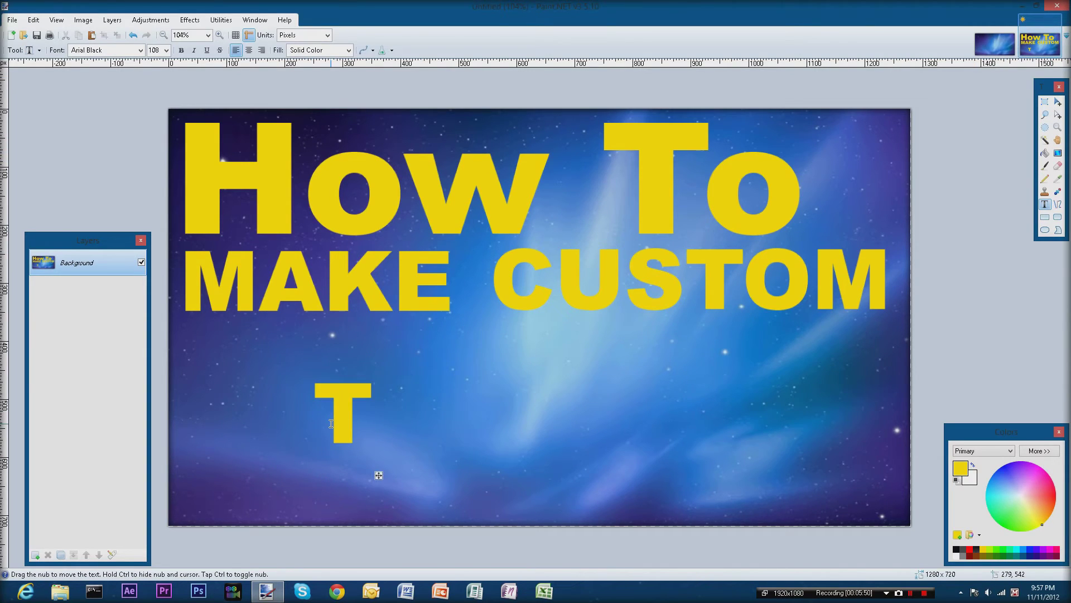
pyautogui.write('HUMBNAILS')
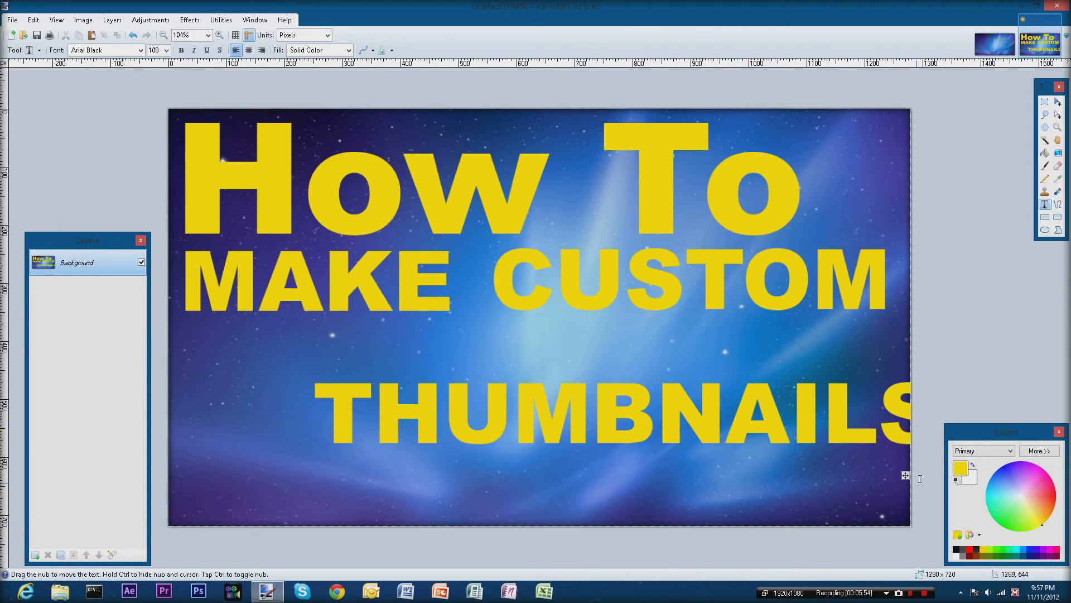
pyautogui.moveTo(908, 481); pyautogui.dragTo(774, 431)
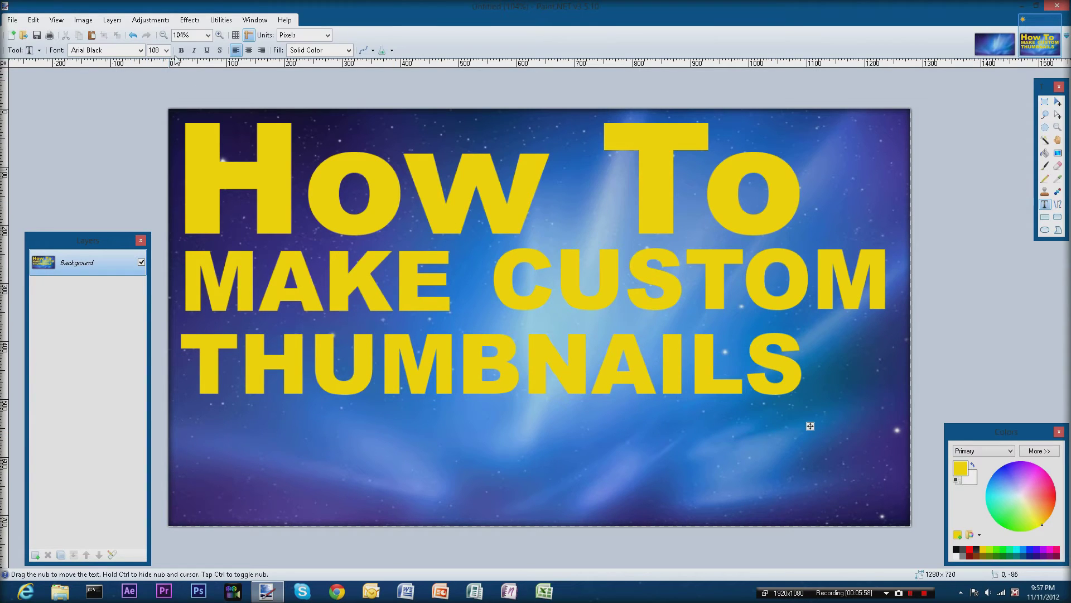
pyautogui.click(166, 50)
pyautogui.click(159, 228)
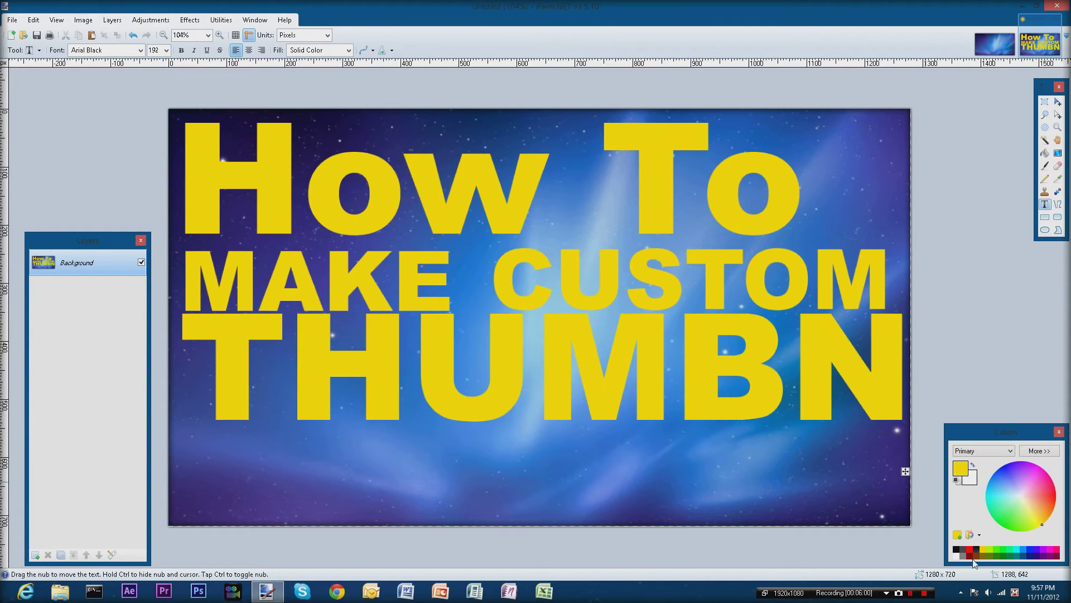
pyautogui.moveTo(907, 470); pyautogui.dragTo(919, 469)
# - Try breaking THUMBNAILS onto two lines before the N, then rejoin it
pyautogui.press('Left')
pyautogui.press('Left')
pyautogui.press('Left')
pyautogui.press('Left')
pyautogui.press('Left')
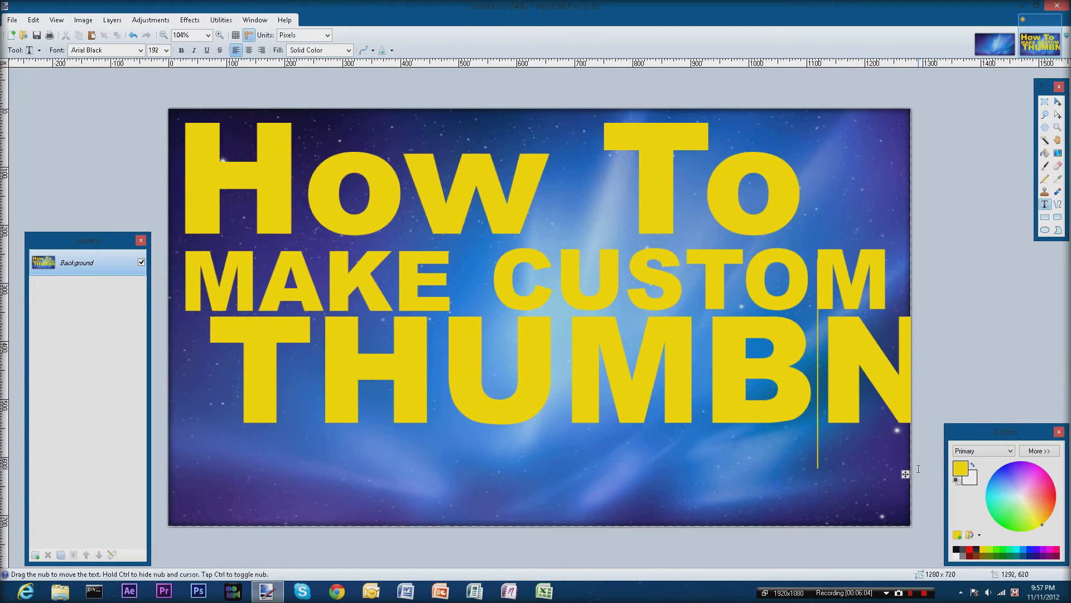
pyautogui.press('Left')
pyautogui.press('Right')
pyautogui.press('Return')
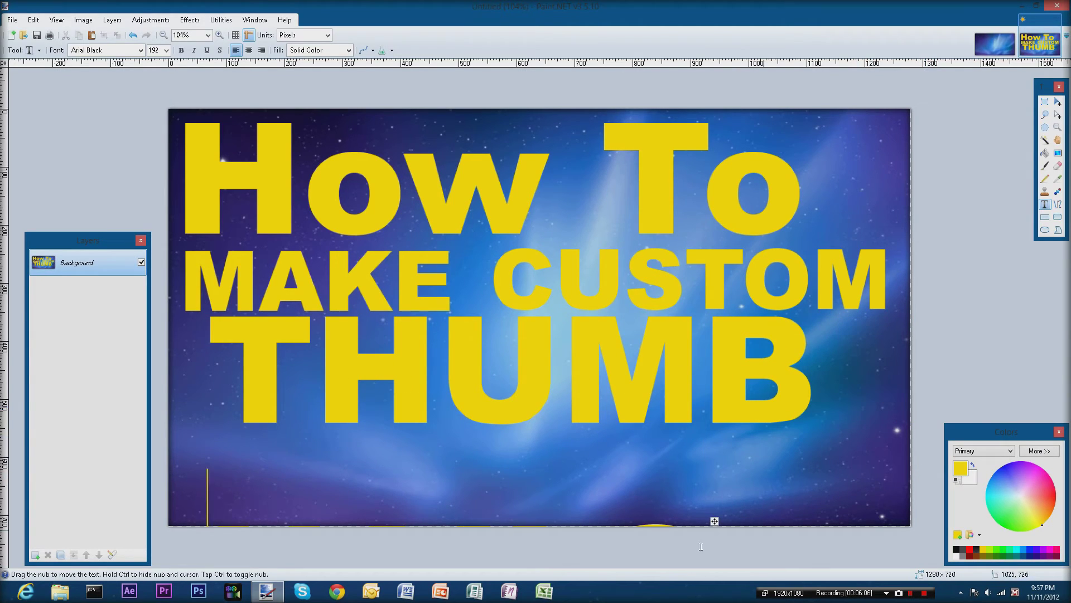
pyautogui.moveTo(715, 522); pyautogui.dragTo(688, 529)
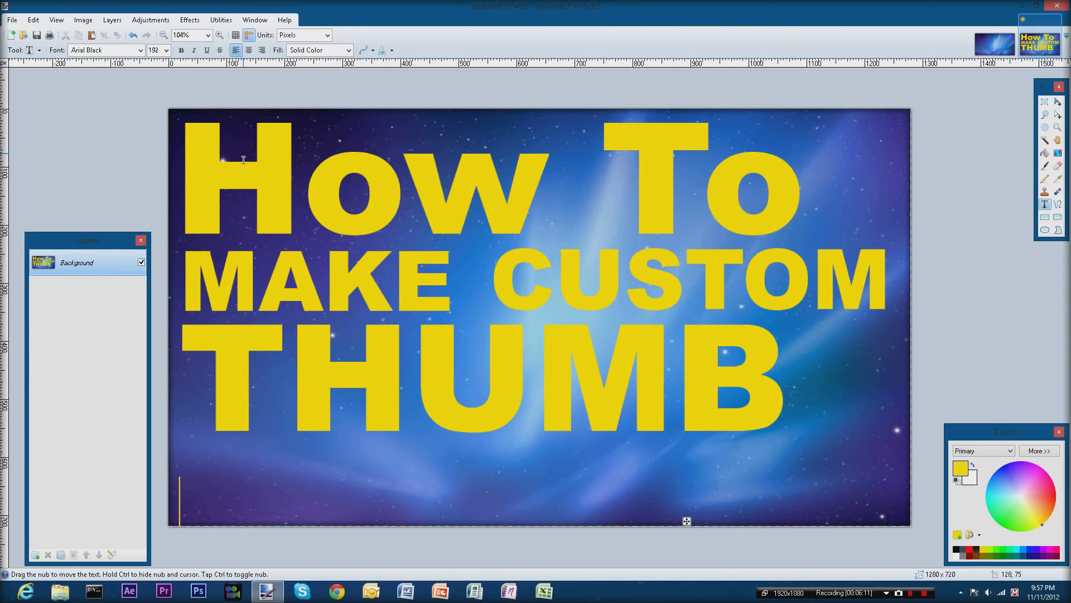
pyautogui.press('BackSpace')
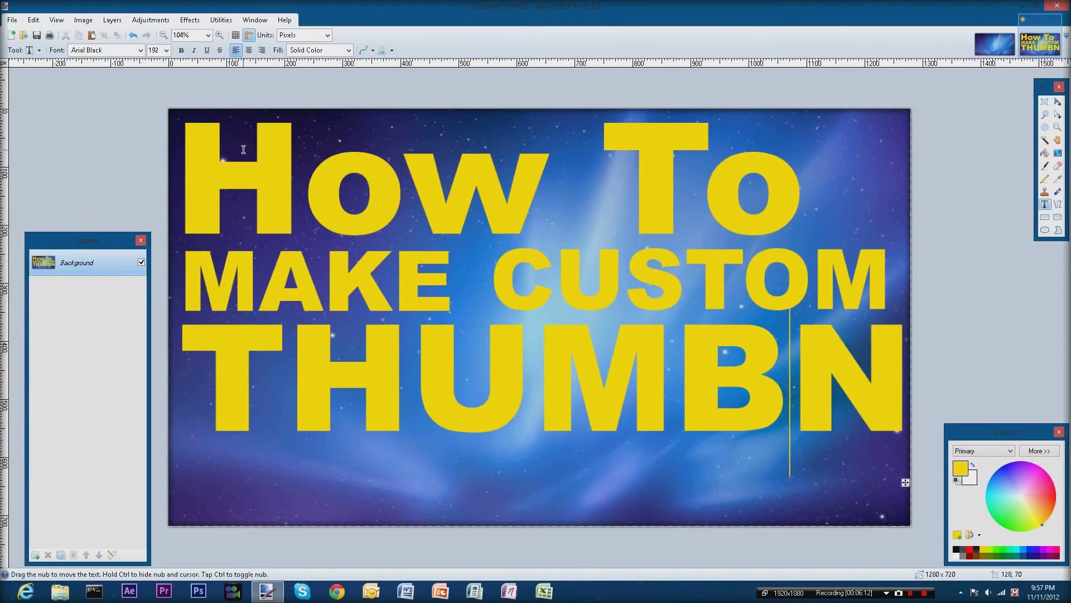
# - Shrink THUMBNAILS to 144, then 108, and centre it beneath MAKE CUSTOM
pyautogui.click(166, 50)
pyautogui.click(154, 220)
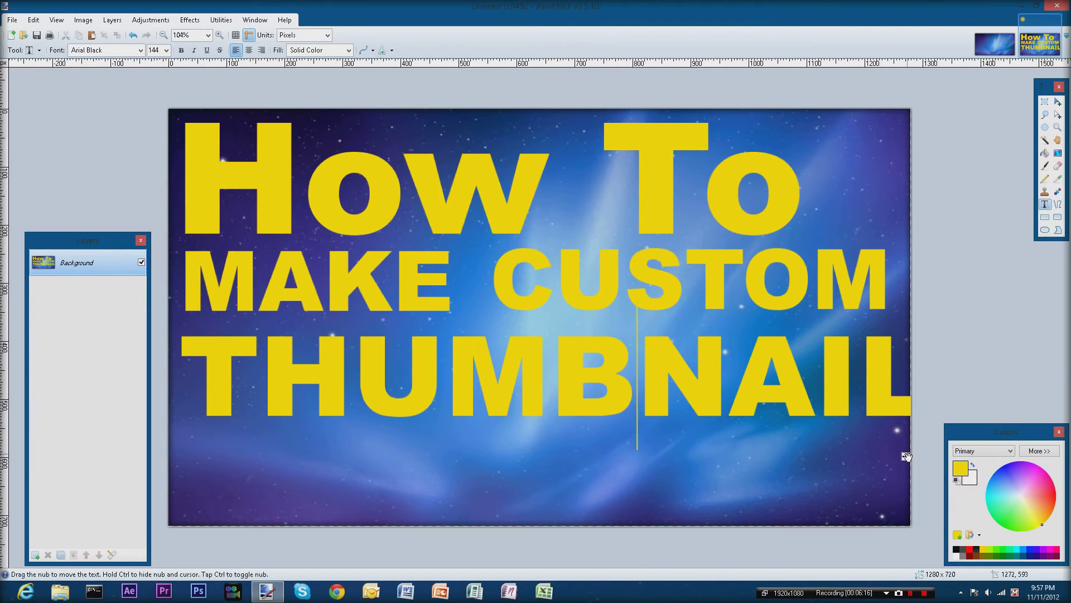
pyautogui.moveTo(906, 456); pyautogui.dragTo(894, 457)
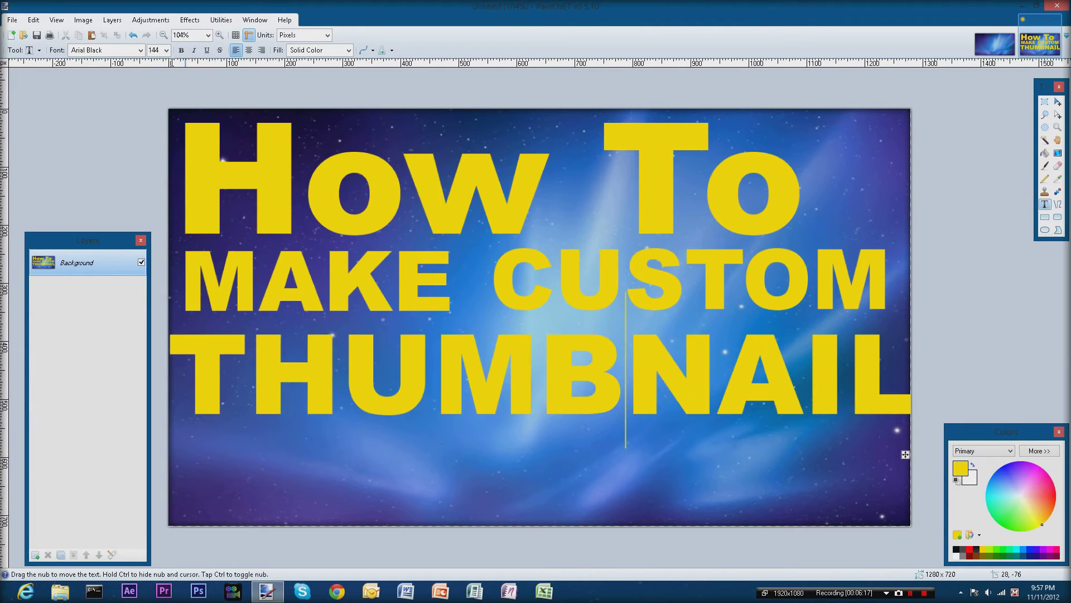
pyautogui.click(166, 51)
pyautogui.click(155, 212)
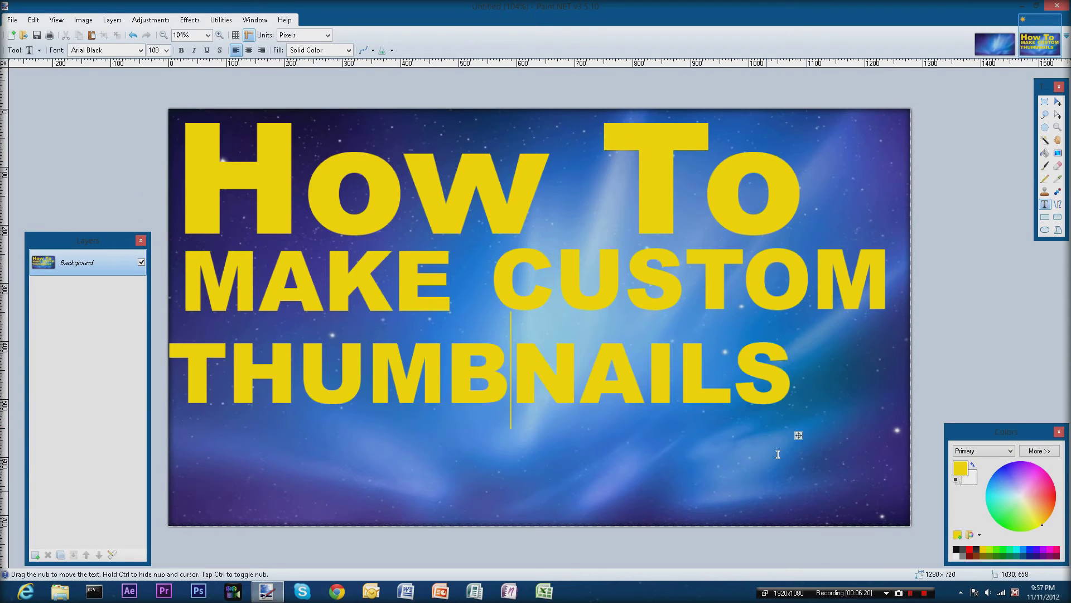
pyautogui.moveTo(805, 439); pyautogui.dragTo(856, 421)
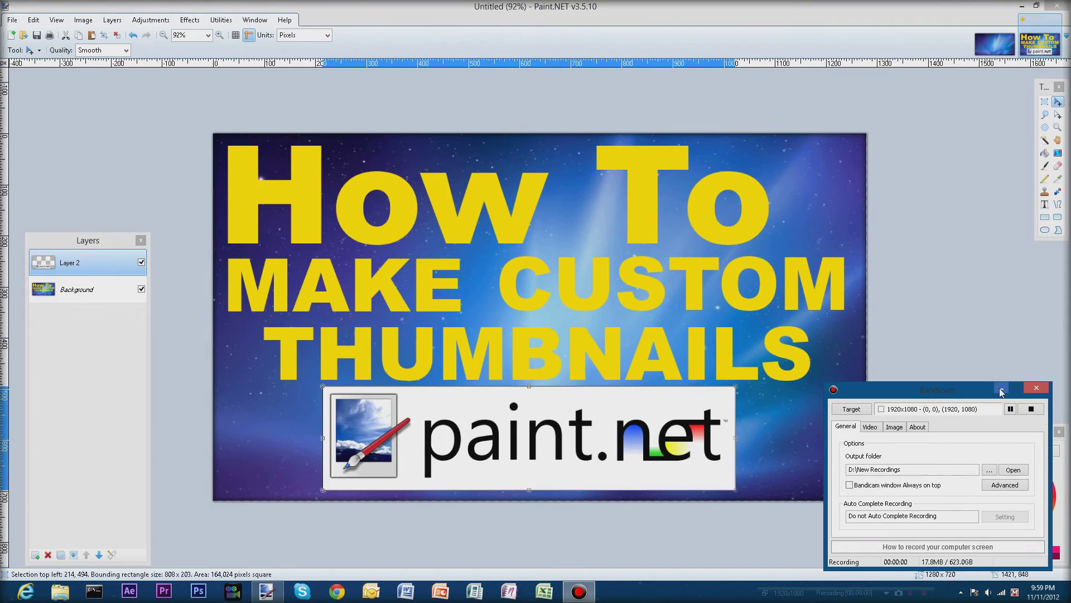
# - Move the paint.net logo below THUMBNAILS and shrink it slightly to 784 × 197 pixels
pyautogui.click(1001, 389)
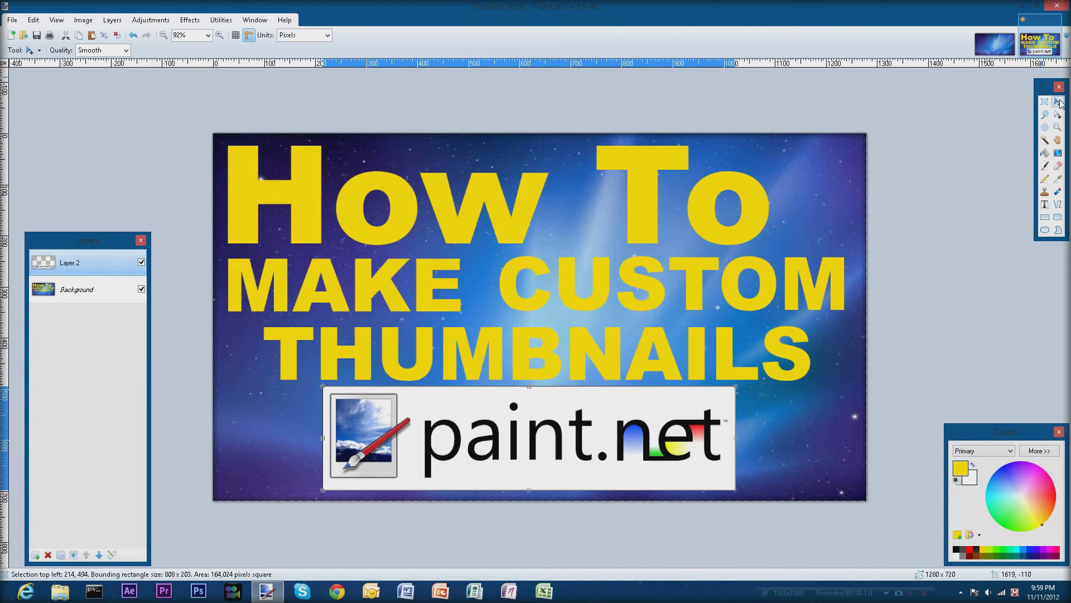
pyautogui.moveTo(505, 436)
pyautogui.mouseDown()
pyautogui.moveTo(510, 408)
pyautogui.moveTo(440, 431)
pyautogui.moveTo(489, 266)
pyautogui.moveTo(461, 240)
pyautogui.moveTo(534, 218)
pyautogui.moveTo(534, 362)
pyautogui.moveTo(491, 413)
pyautogui.mouseUp()
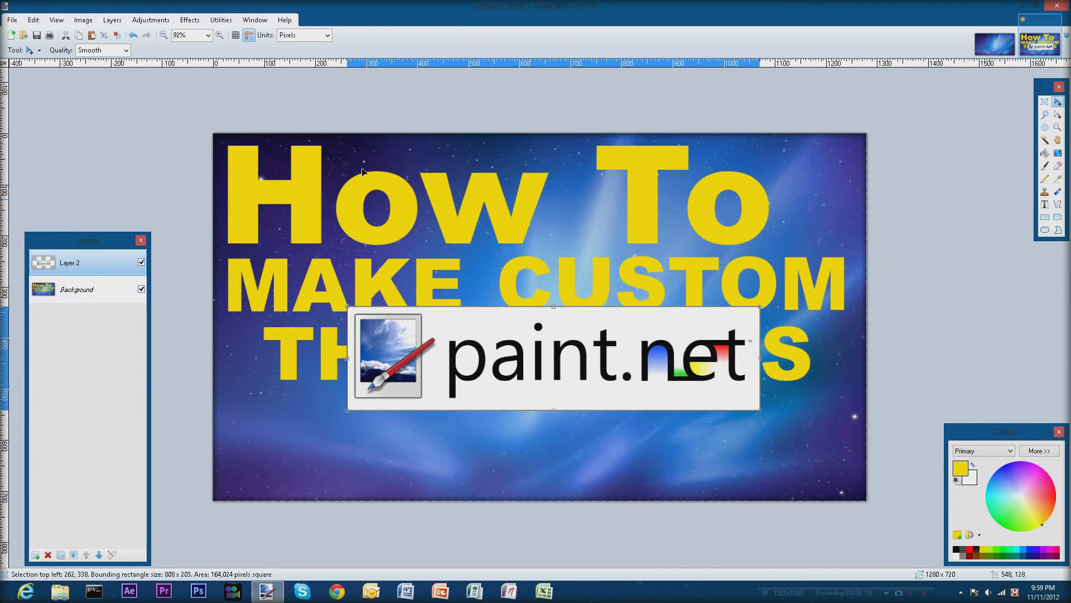
pyautogui.moveTo(603, 401)
pyautogui.mouseDown()
pyautogui.moveTo(722, 496)
pyautogui.moveTo(564, 326)
pyautogui.moveTo(564, 470)
pyautogui.moveTo(586, 482)
pyautogui.mouseUp()
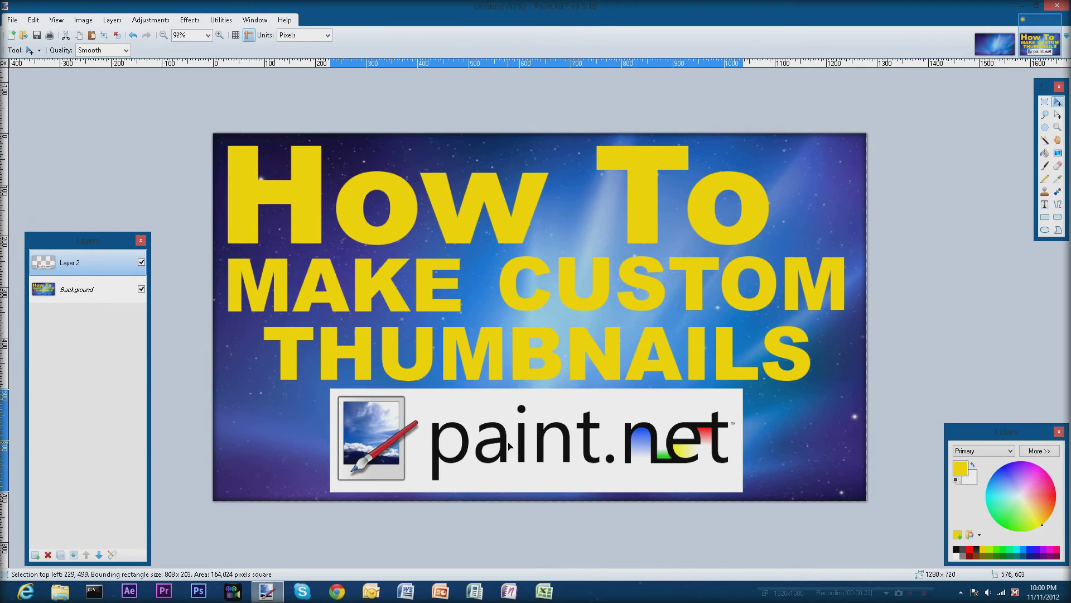
pyautogui.moveTo(509, 444); pyautogui.dragTo(502, 444)
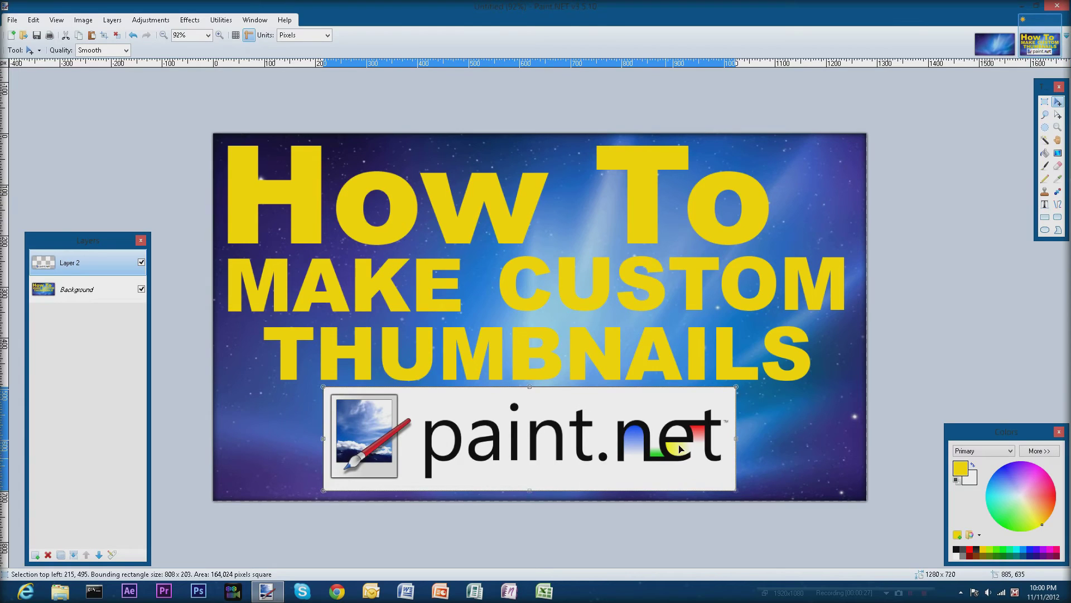
pyautogui.moveTo(736, 386)
pyautogui.mouseDown()
pyautogui.moveTo(789, 376)
pyautogui.moveTo(772, 418)
pyautogui.moveTo(783, 391)
pyautogui.mouseUp()
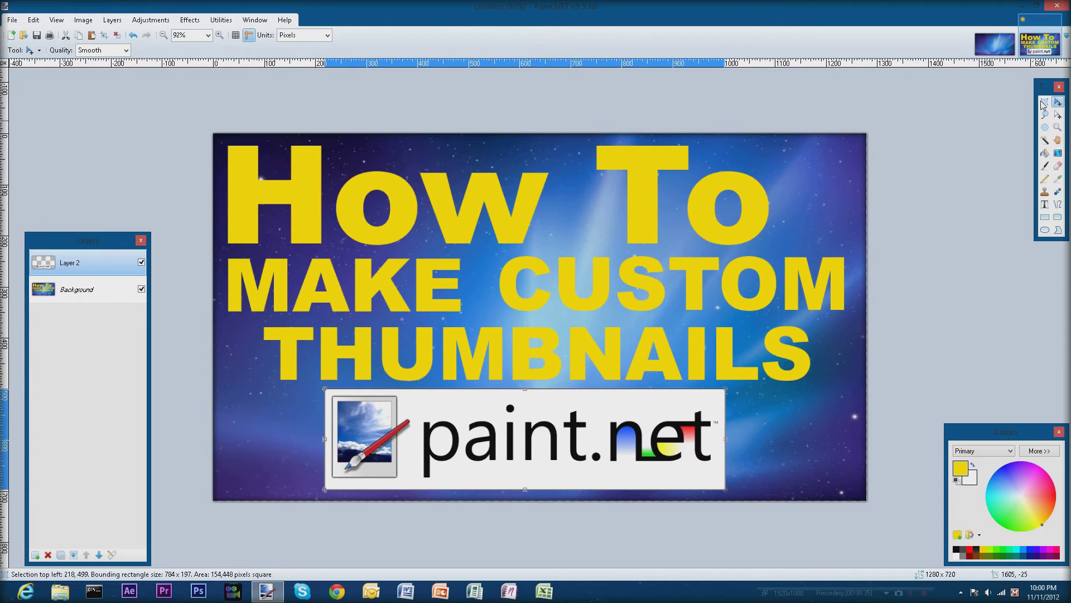
# - Magic-wand and delete the logo's light background box and the white inside 'e' and 'p'
pyautogui.click(1045, 140)
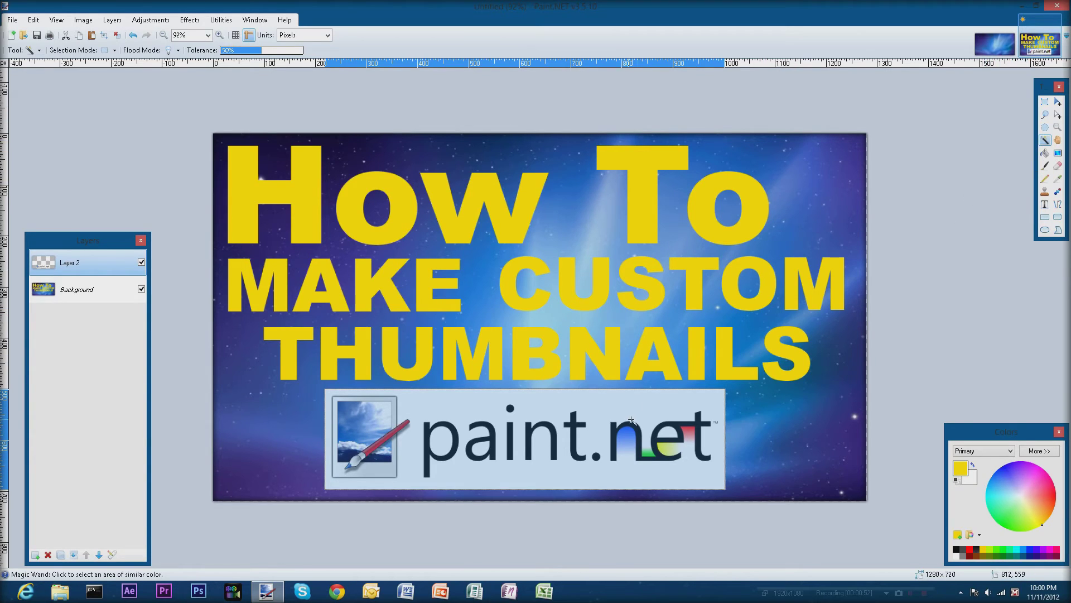
pyautogui.click(643, 407)
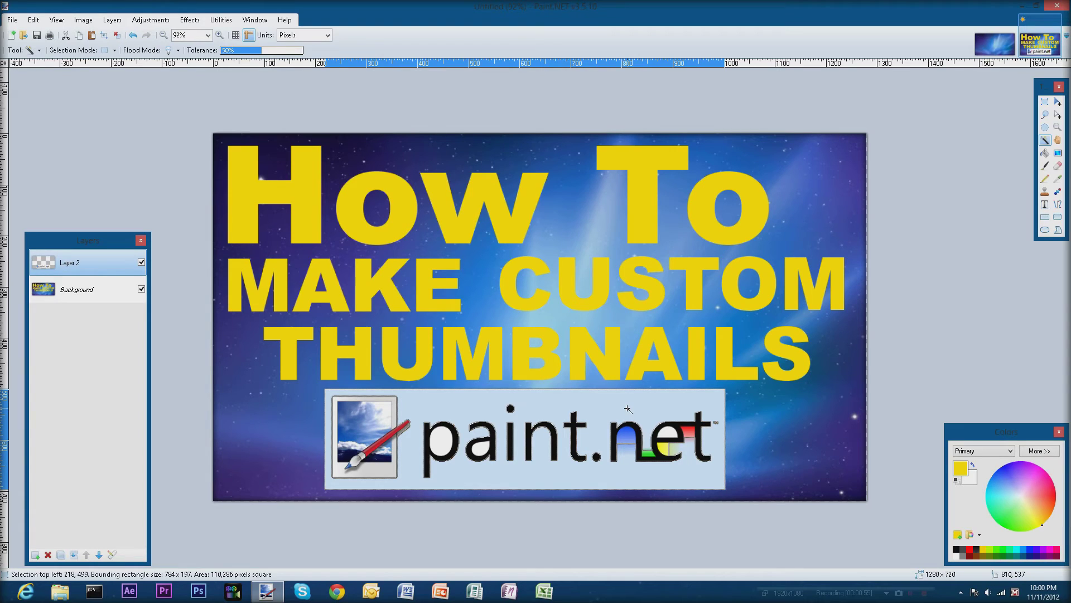
pyautogui.press('Delete')
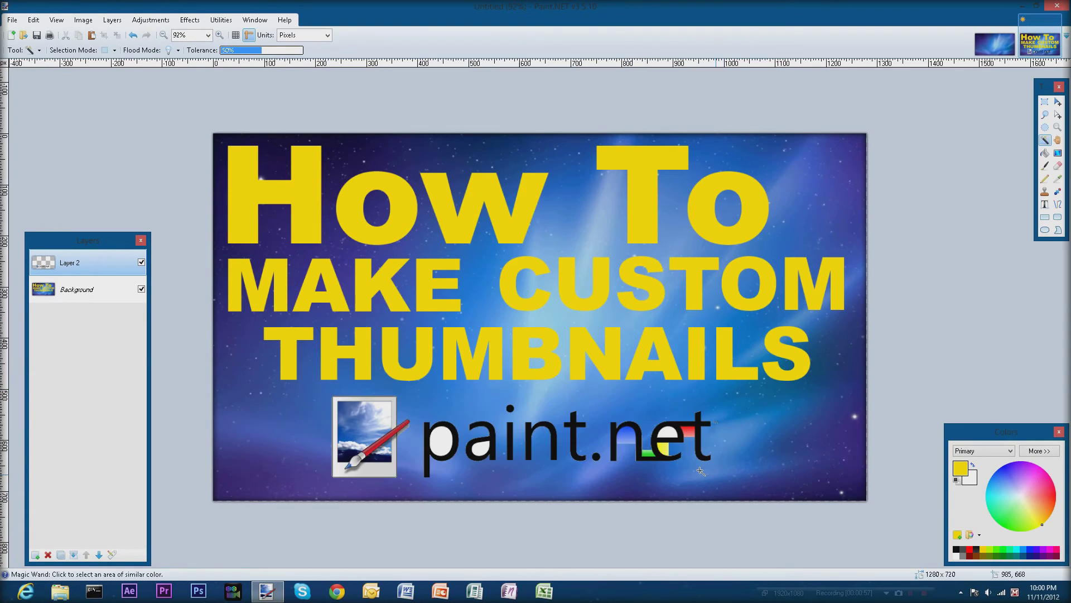
pyautogui.click(666, 432)
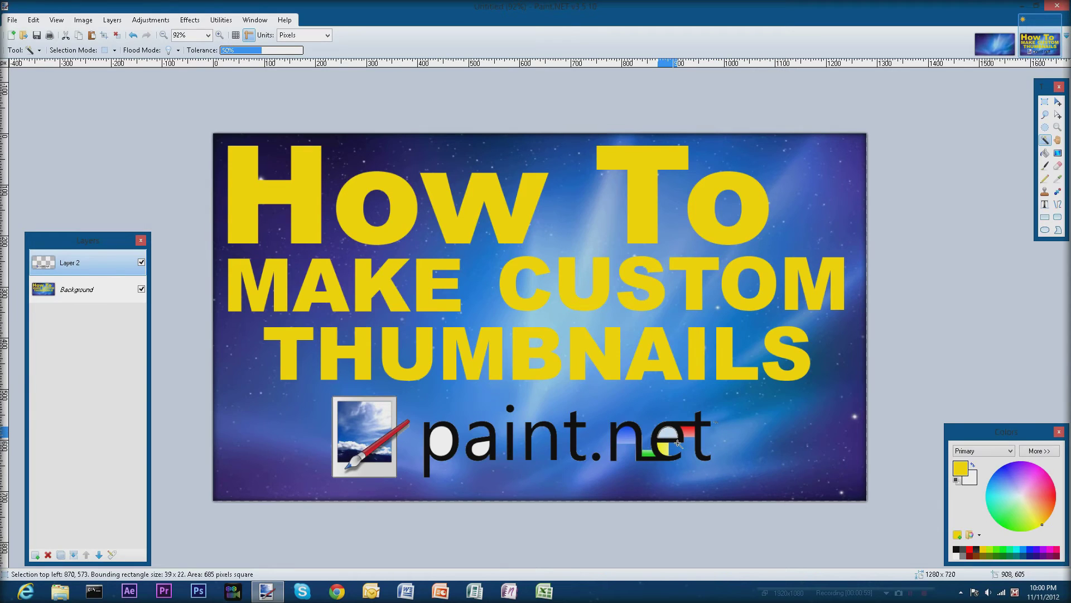
pyautogui.press('Delete')
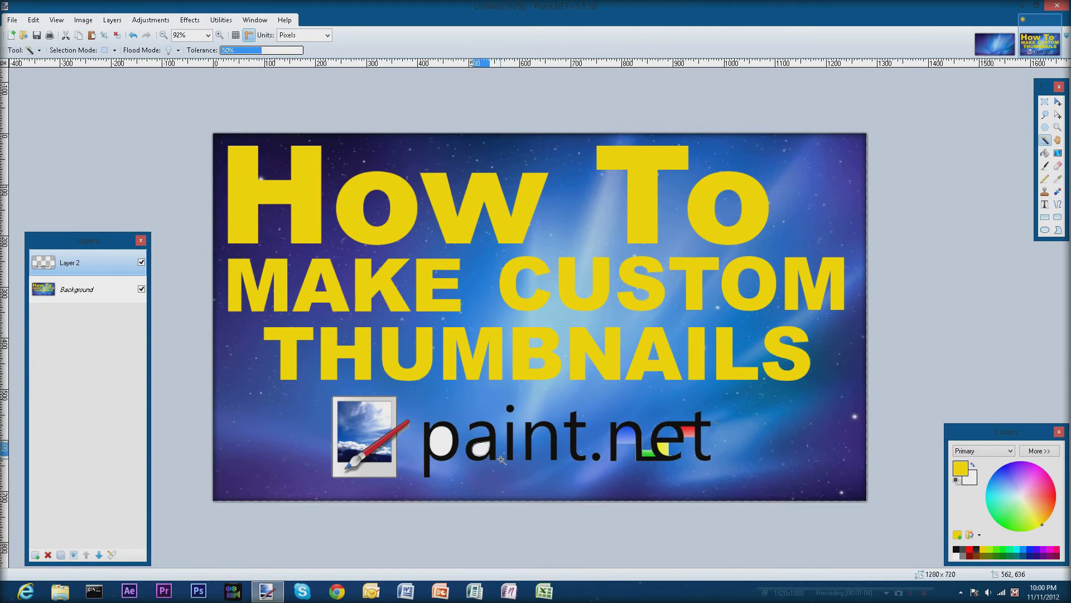
pyautogui.click(444, 444)
pyautogui.press('Delete')
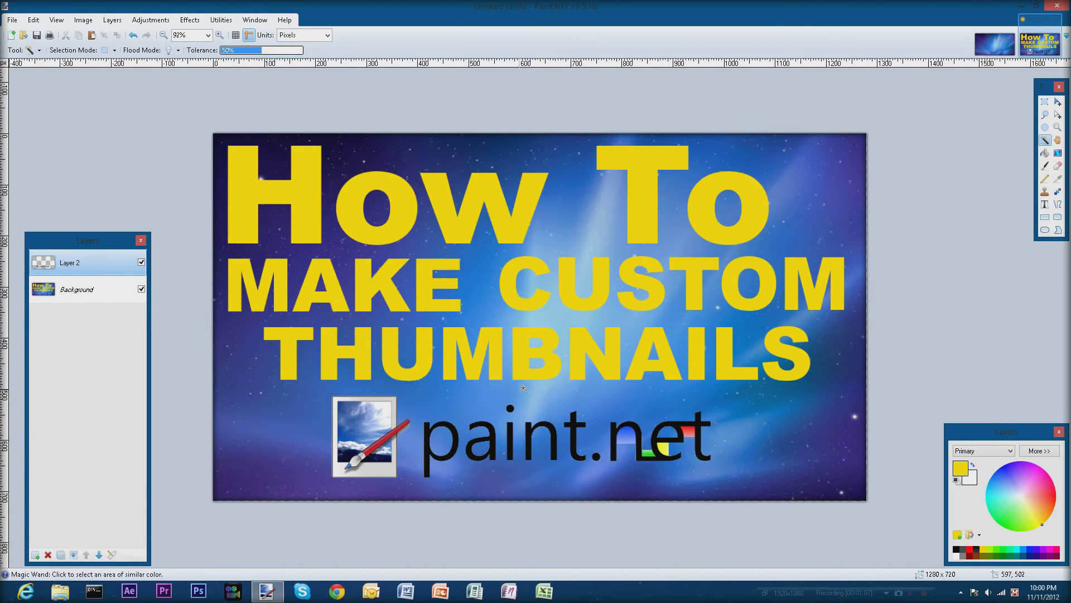
pyautogui.scroll(-5, 525, 384)
pyautogui.scroll(5, 525, 384)
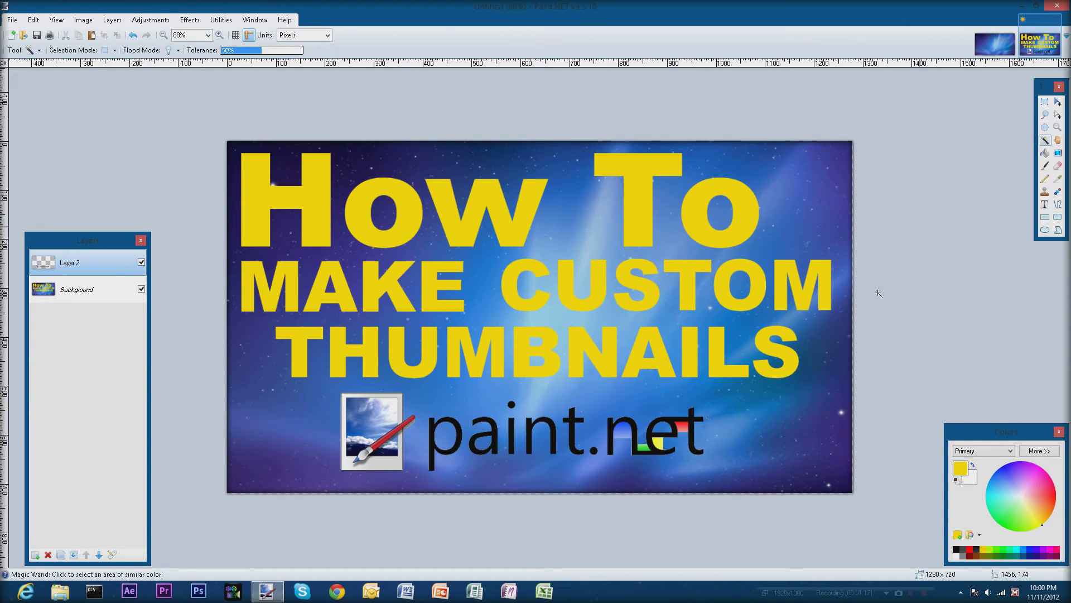
pyautogui.click(765, 415)
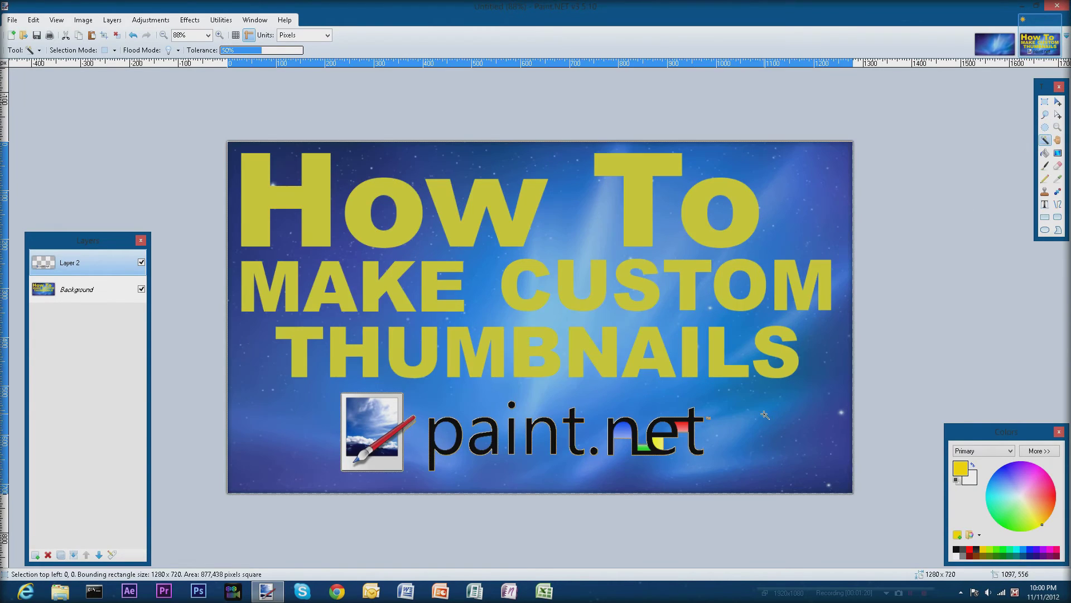
# - Apply a Glow effect with radius 20, brightness -100 and contrast 95
pyautogui.click(202, 23)
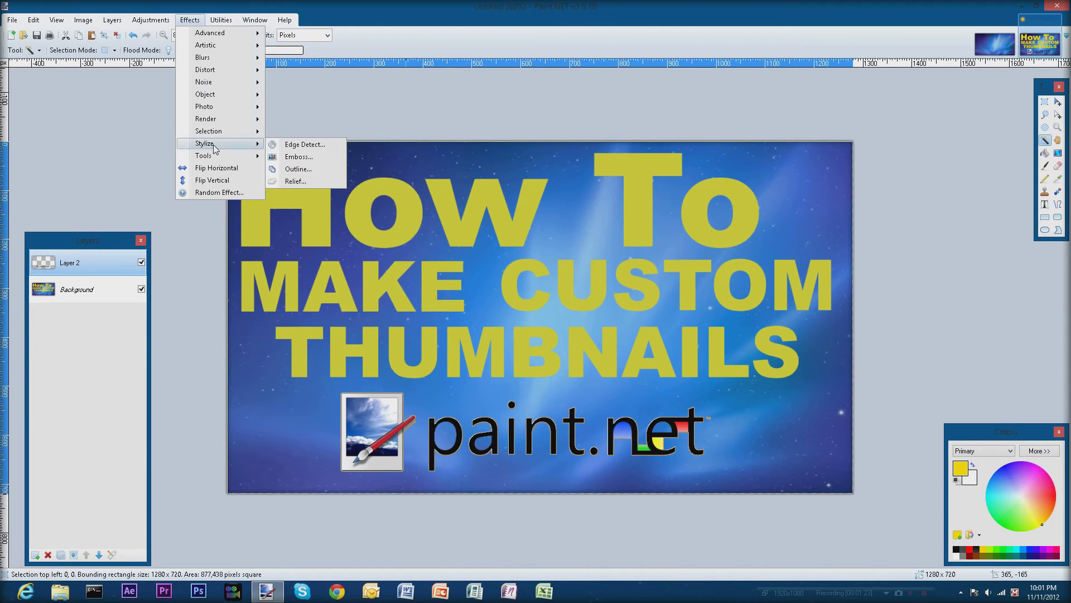
pyautogui.moveTo(215, 136)
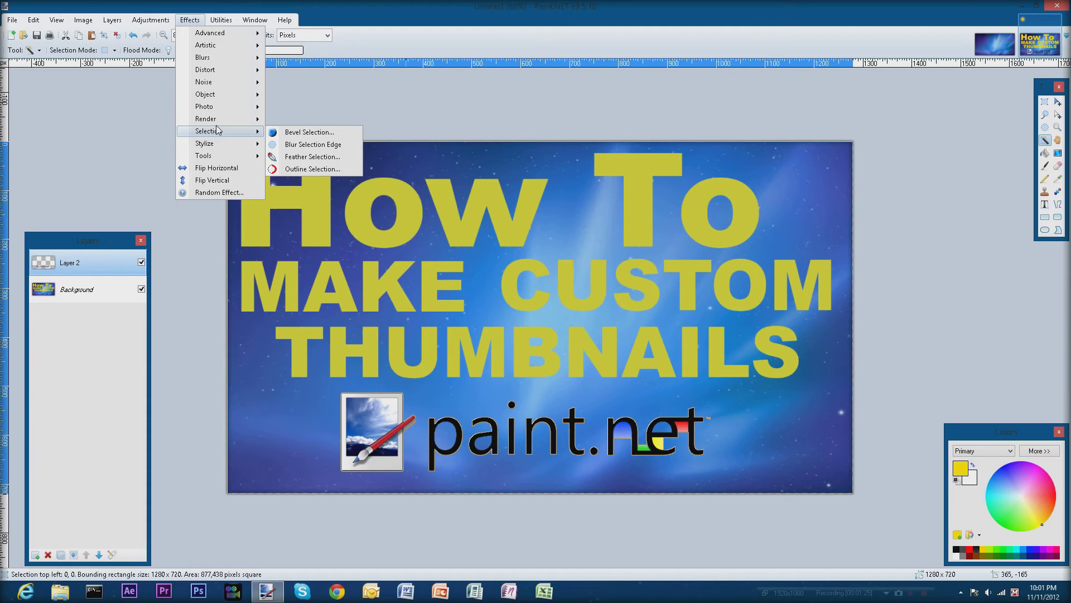
pyautogui.moveTo(222, 110)
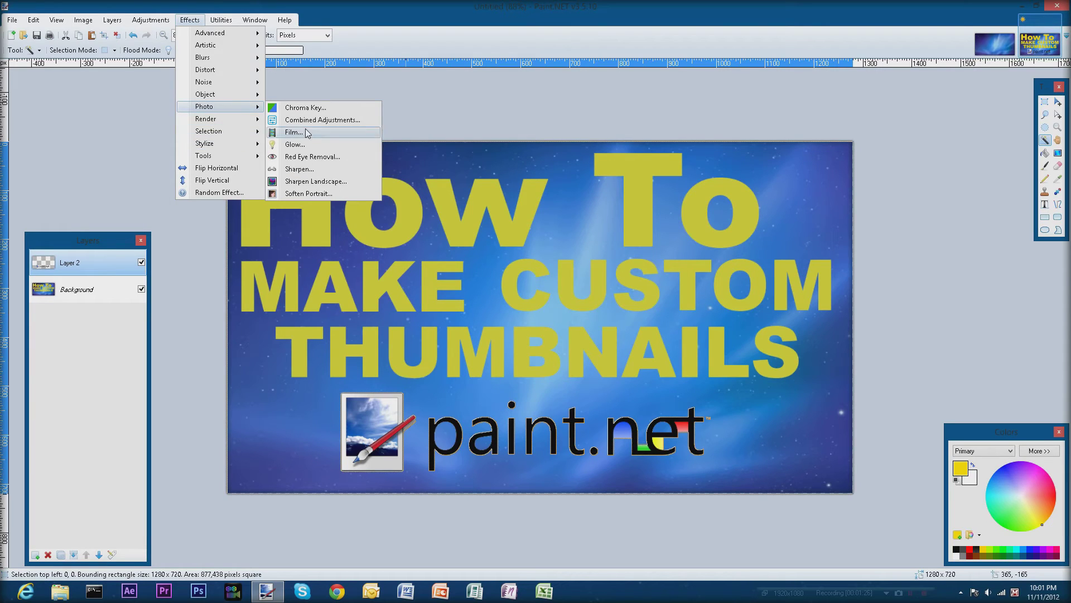
pyautogui.click(306, 146)
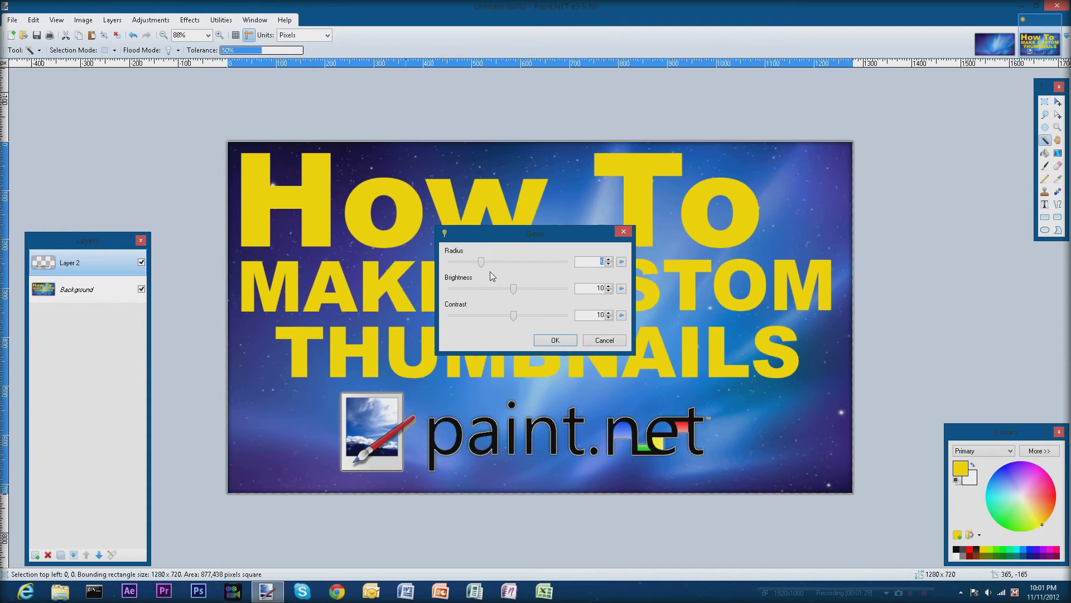
pyautogui.moveTo(481, 261); pyautogui.dragTo(574, 266)
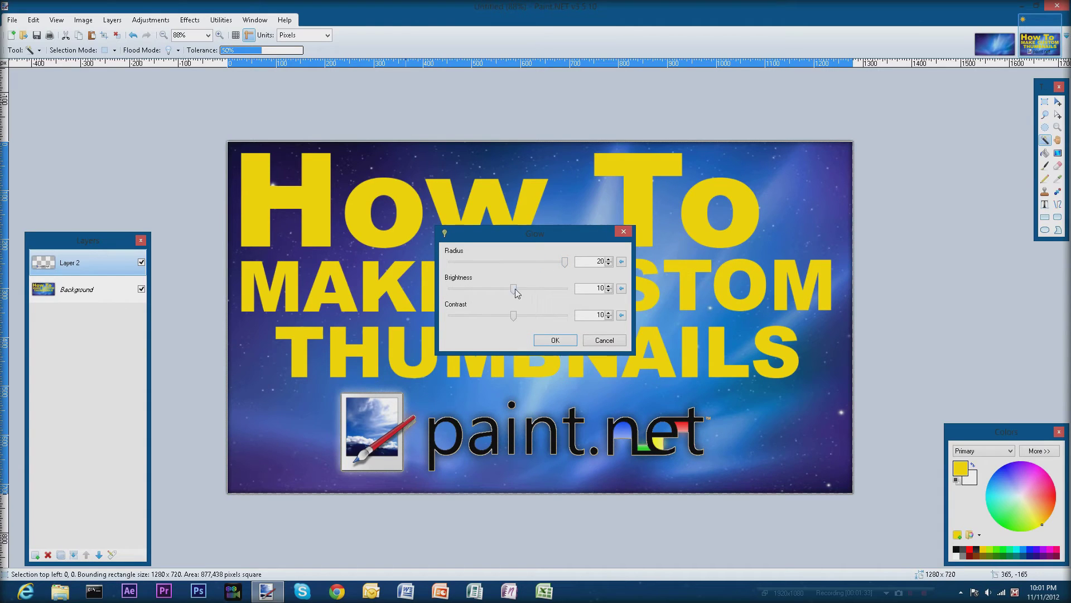
pyautogui.moveTo(517, 293); pyautogui.dragTo(566, 291)
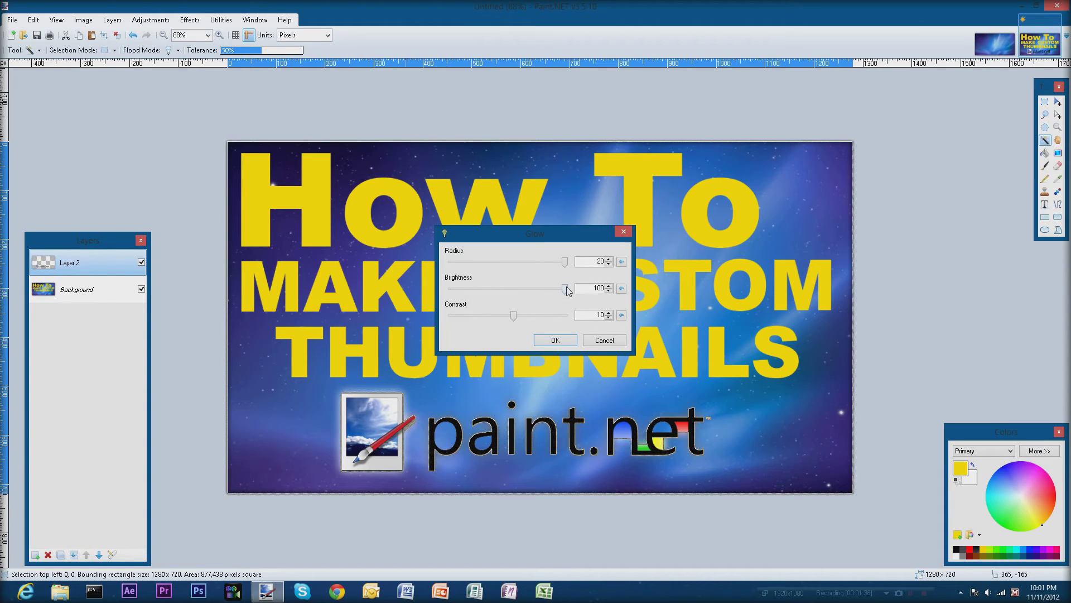
pyautogui.moveTo(565, 289); pyautogui.dragTo(449, 290)
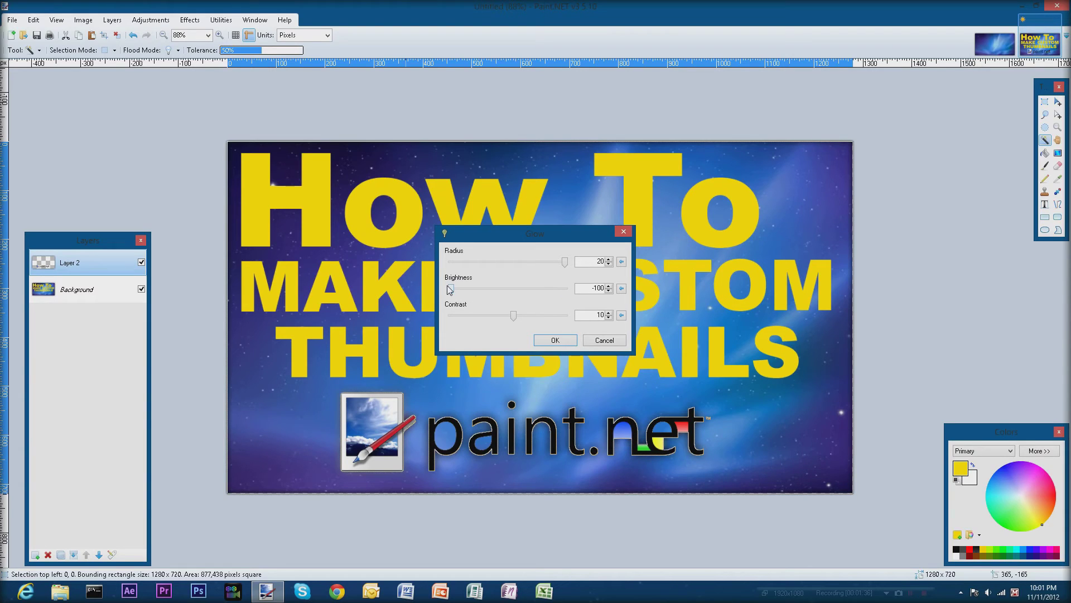
pyautogui.moveTo(506, 315); pyautogui.dragTo(562, 316)
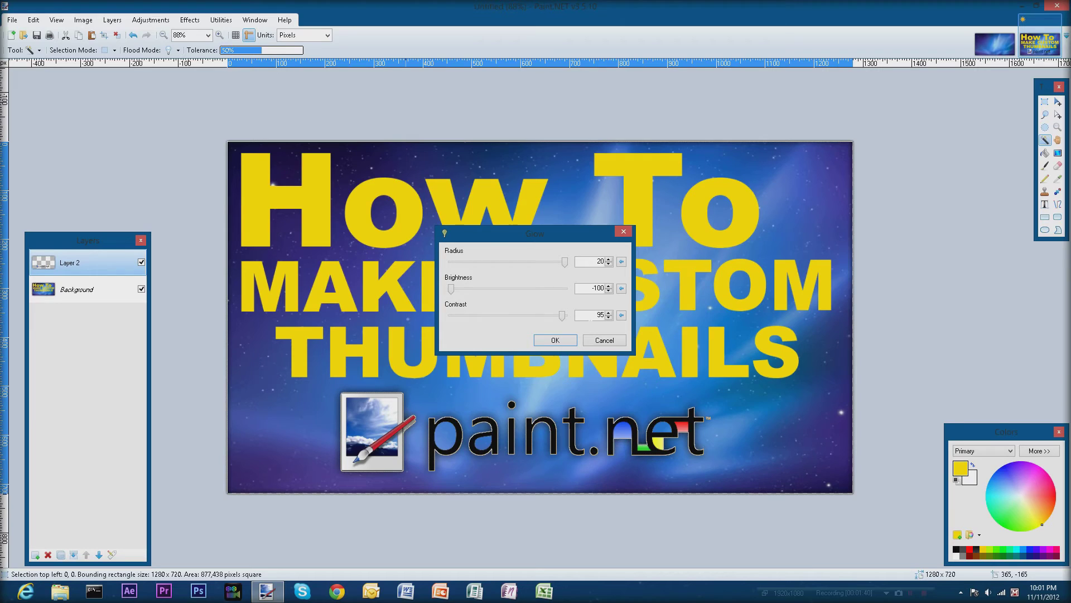
pyautogui.click(563, 340)
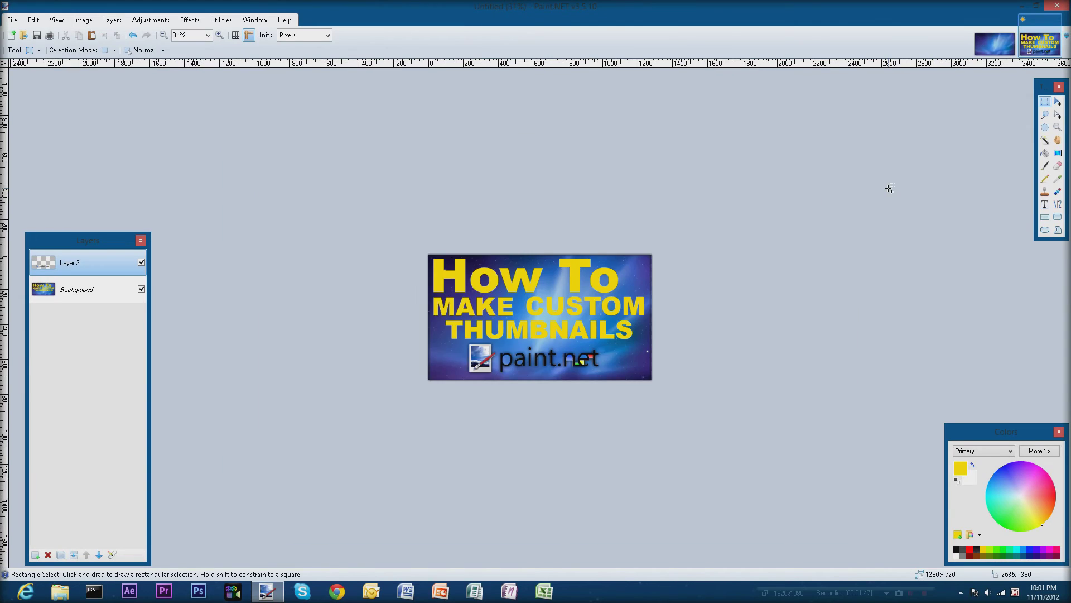
# - Zoom out to the whole image, make the Background layer active and choose the Magic Wand
pyautogui.hotkey('ctrl', '-')
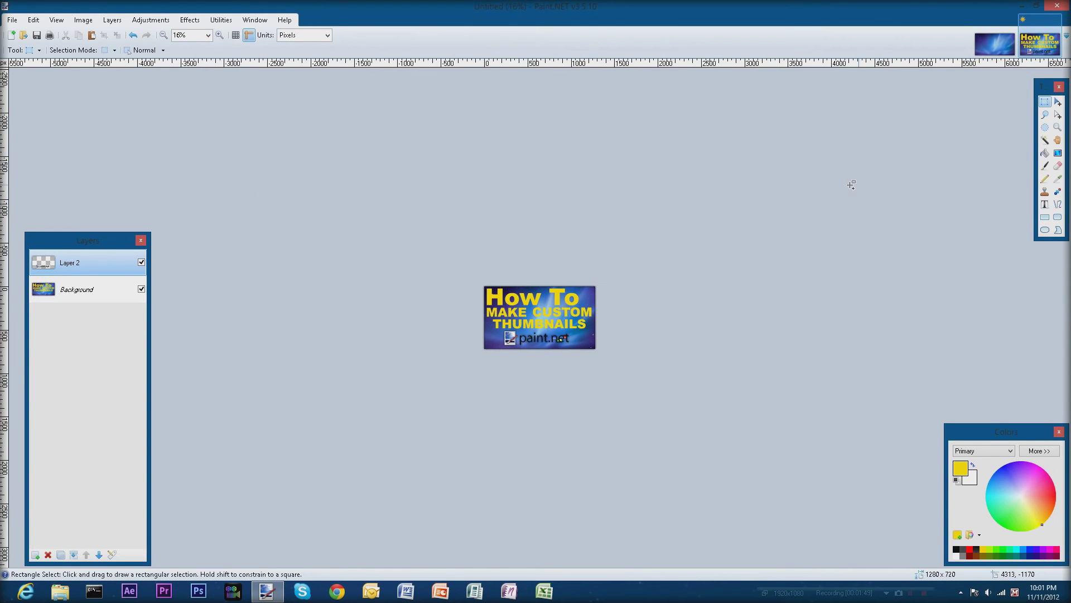
pyautogui.scroll(5, 837, 182)
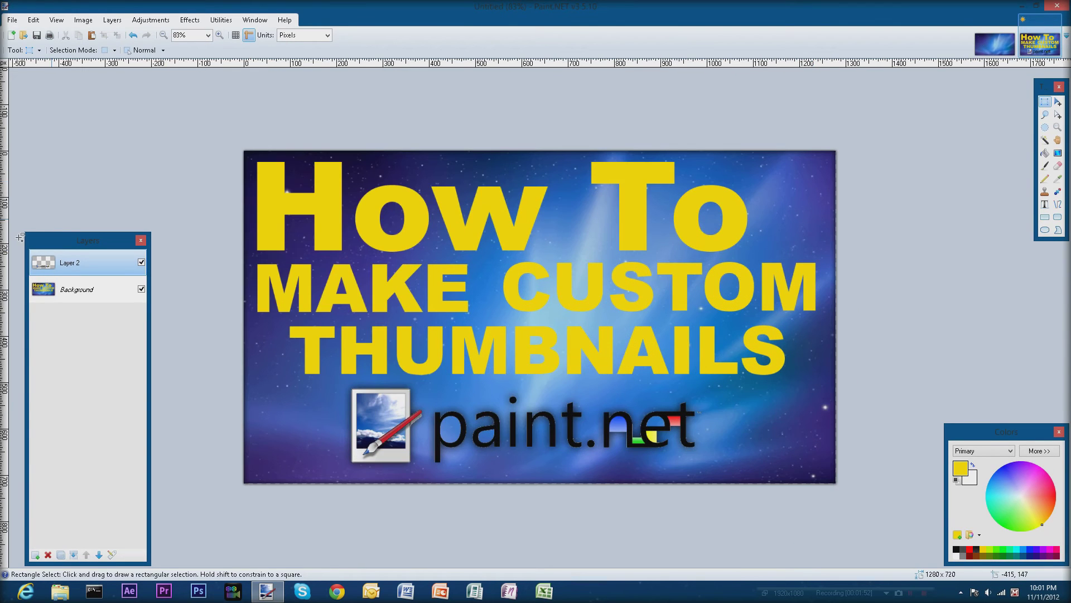
pyautogui.click(78, 289)
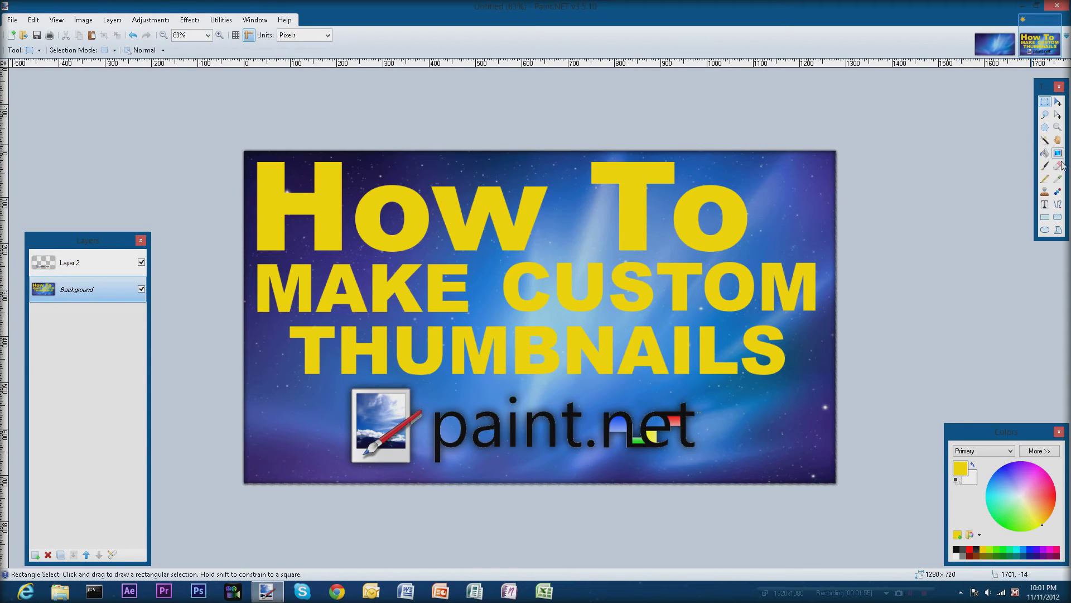
pyautogui.click(1045, 141)
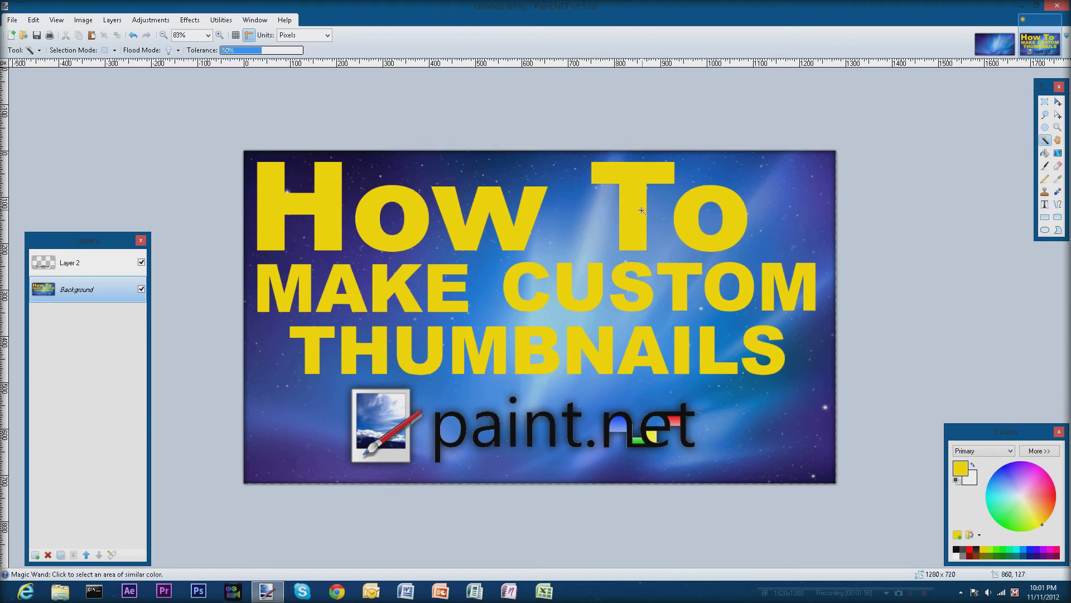
# - Magic-wand the yellow letters of How To / MAKE CUSTOM / THUMBNAILS until all are selected
pyautogui.click(625, 174)
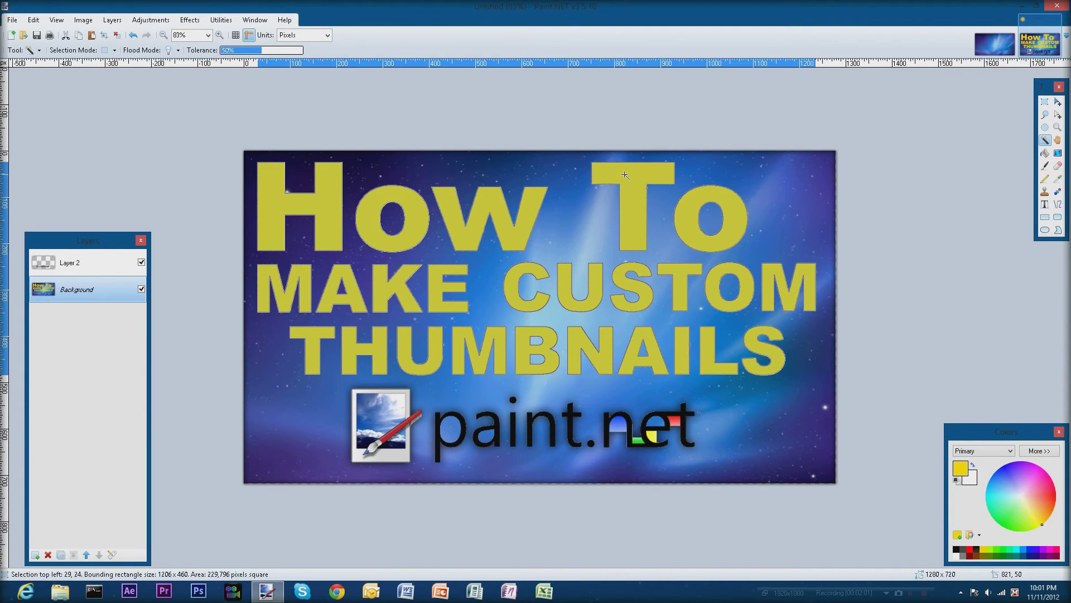
pyautogui.click(655, 177)
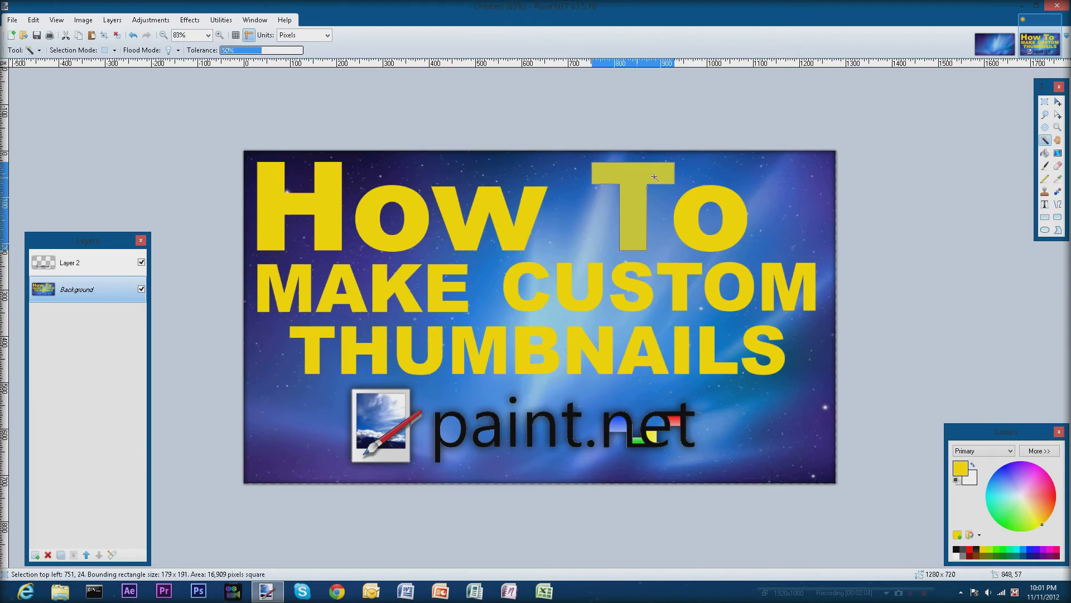
pyautogui.click(711, 199)
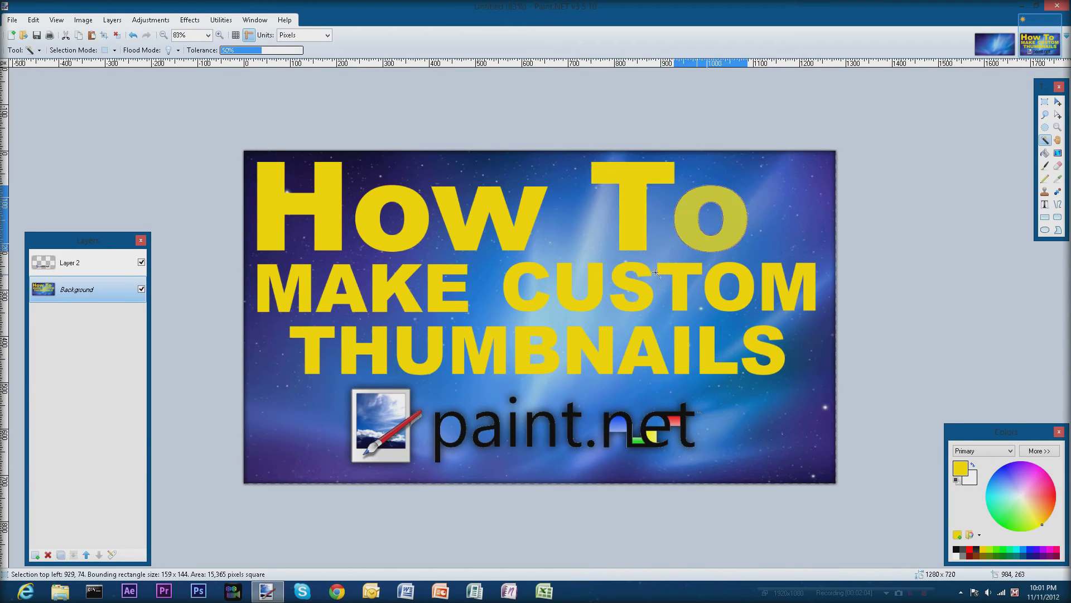
pyautogui.click(632, 211)
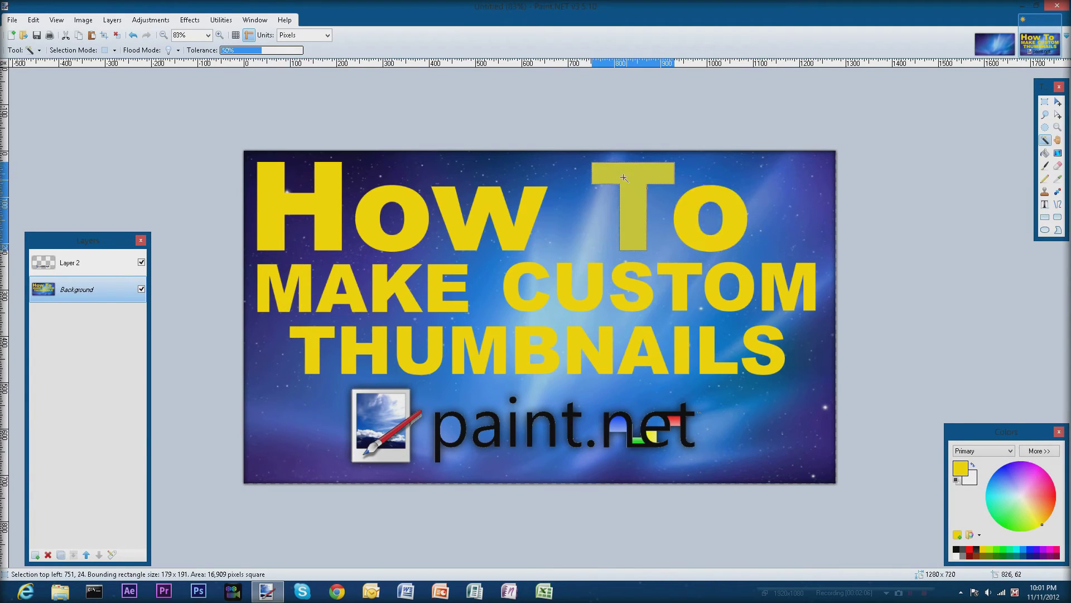
pyautogui.click(506, 215)
pyautogui.click(428, 217)
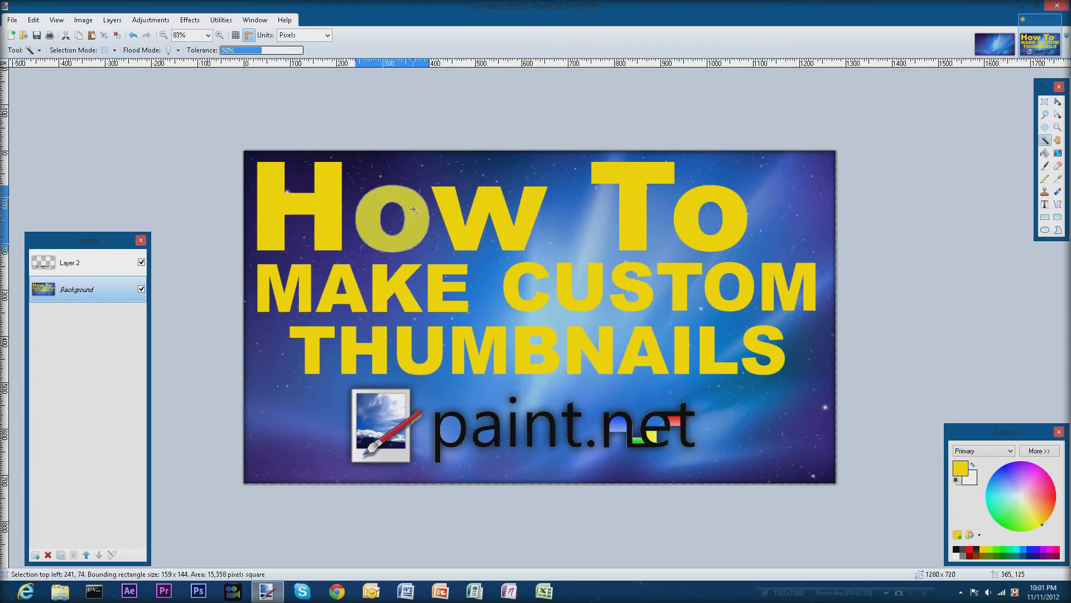
pyautogui.click(315, 206)
pyautogui.click(375, 202)
pyautogui.click(452, 196)
pyautogui.click(627, 172)
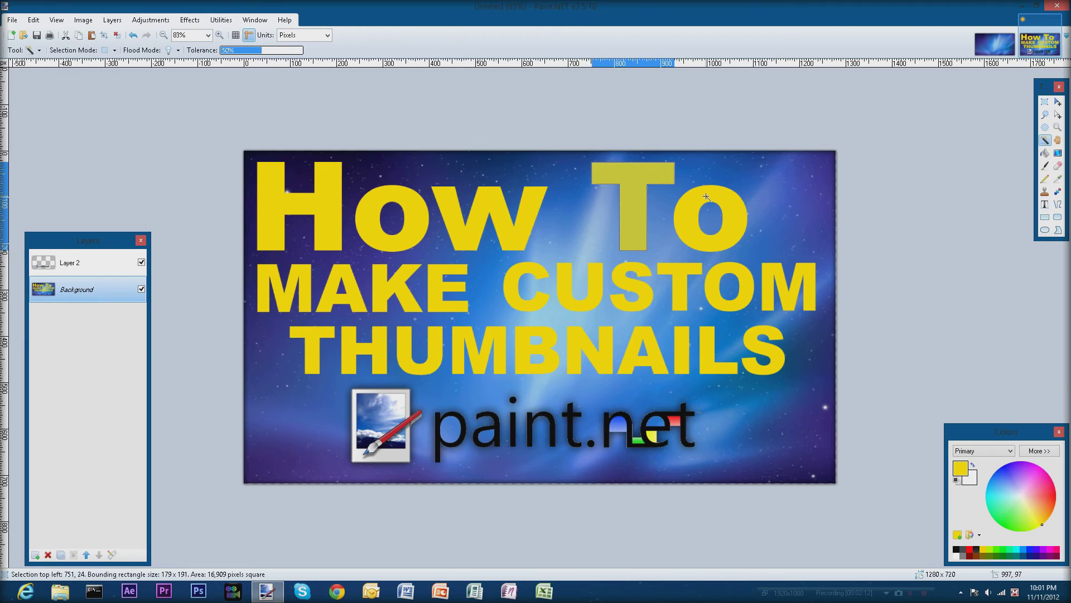
pyautogui.keyDown('shift'); pyautogui.click(706, 196); pyautogui.keyUp('shift')
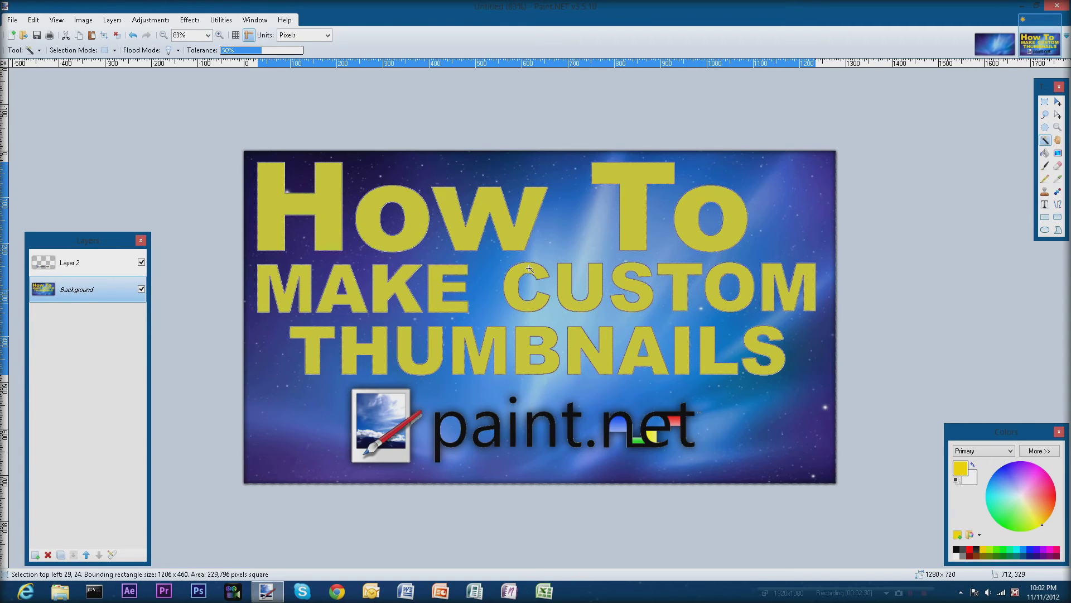
# - Apply Outline Selection to the letters in black at 8 pixels wide
pyautogui.click(151, 20)
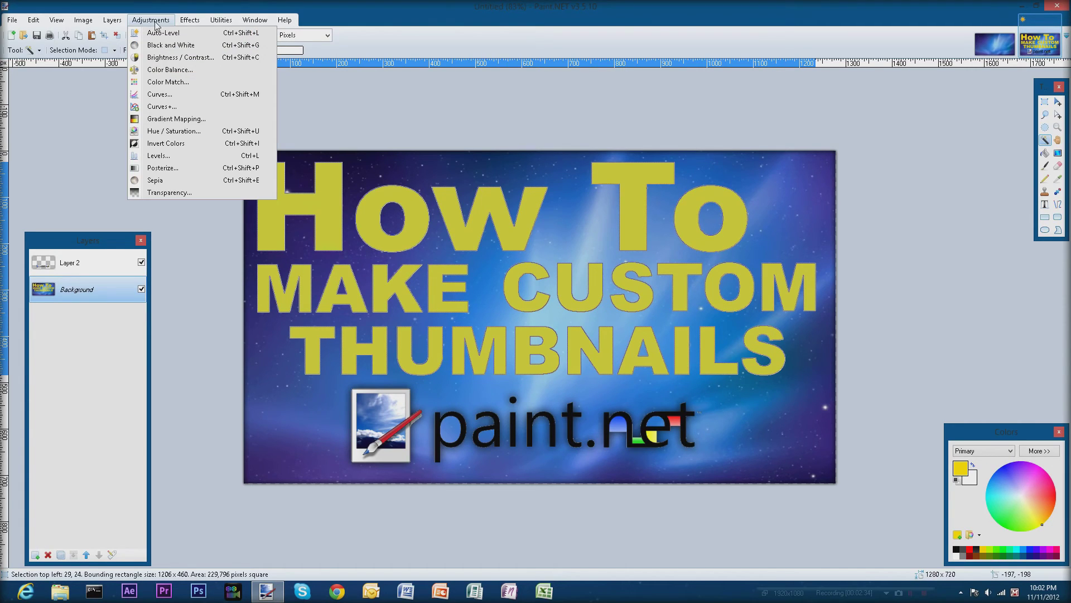
pyautogui.moveTo(190, 20)
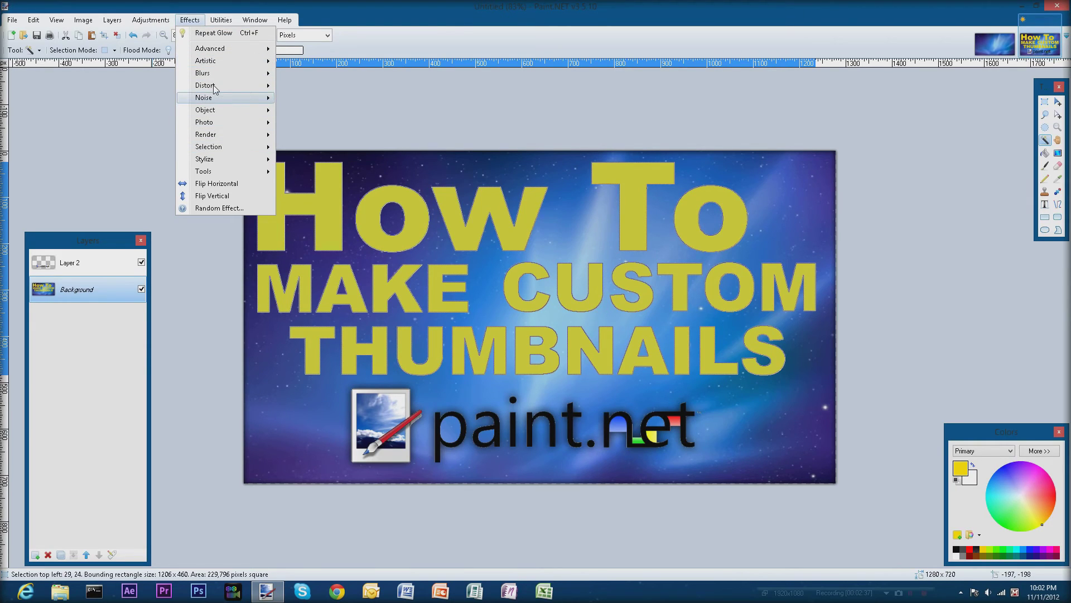
pyautogui.moveTo(210, 148)
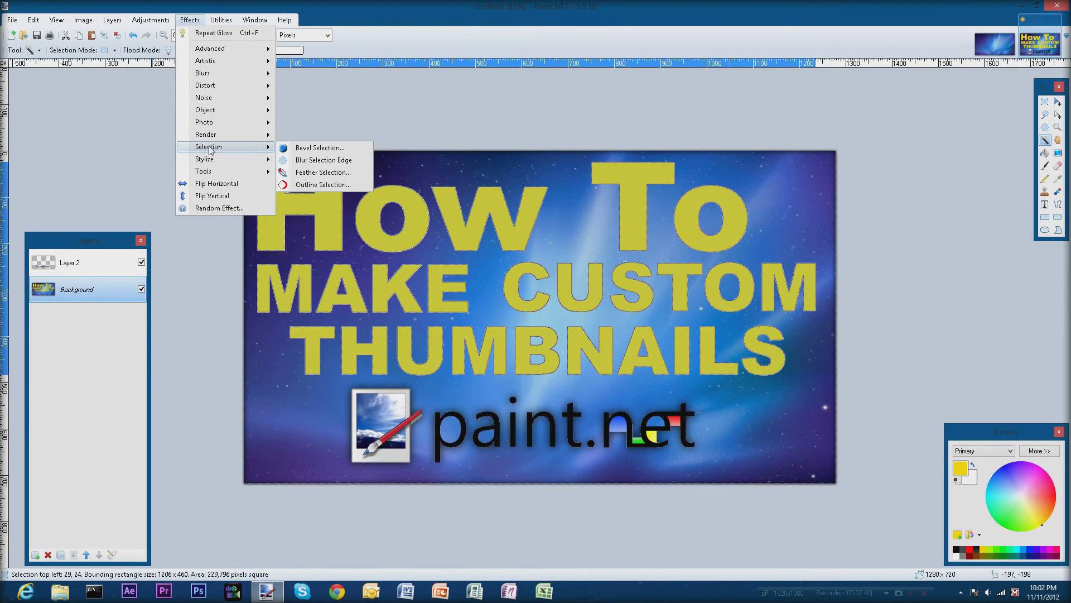
pyautogui.click(324, 185)
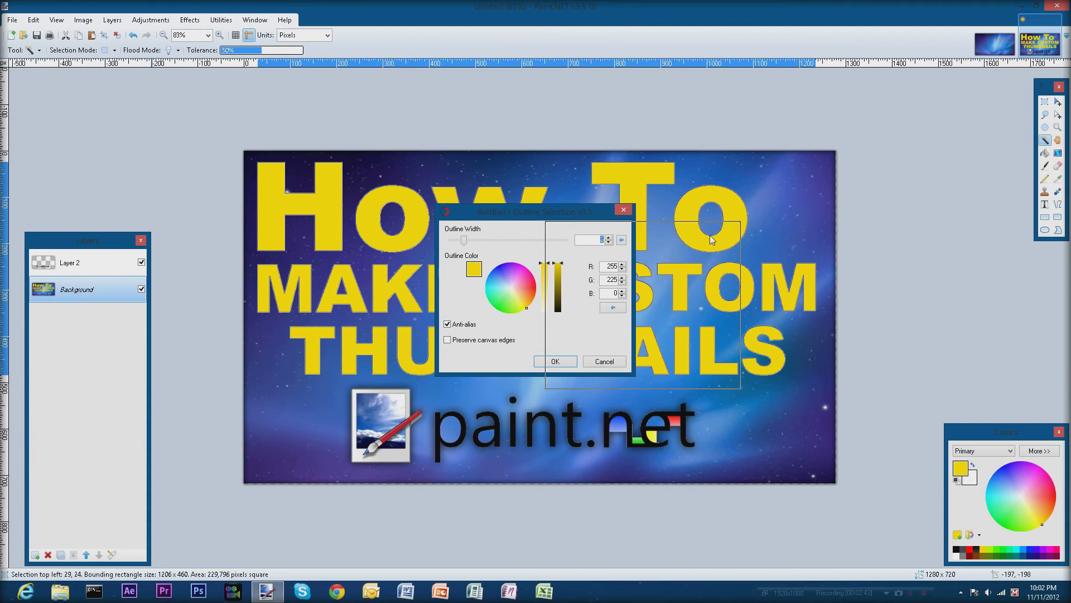
pyautogui.moveTo(560, 223); pyautogui.dragTo(786, 247)
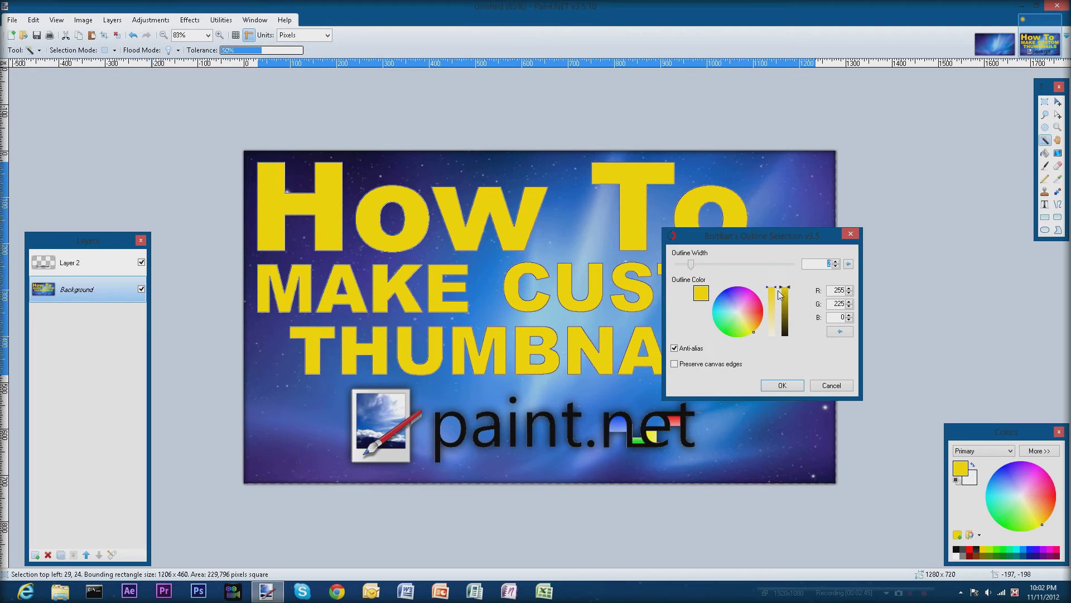
pyautogui.moveTo(785, 289); pyautogui.dragTo(792, 338)
pyautogui.moveTo(716, 271); pyautogui.dragTo(769, 267)
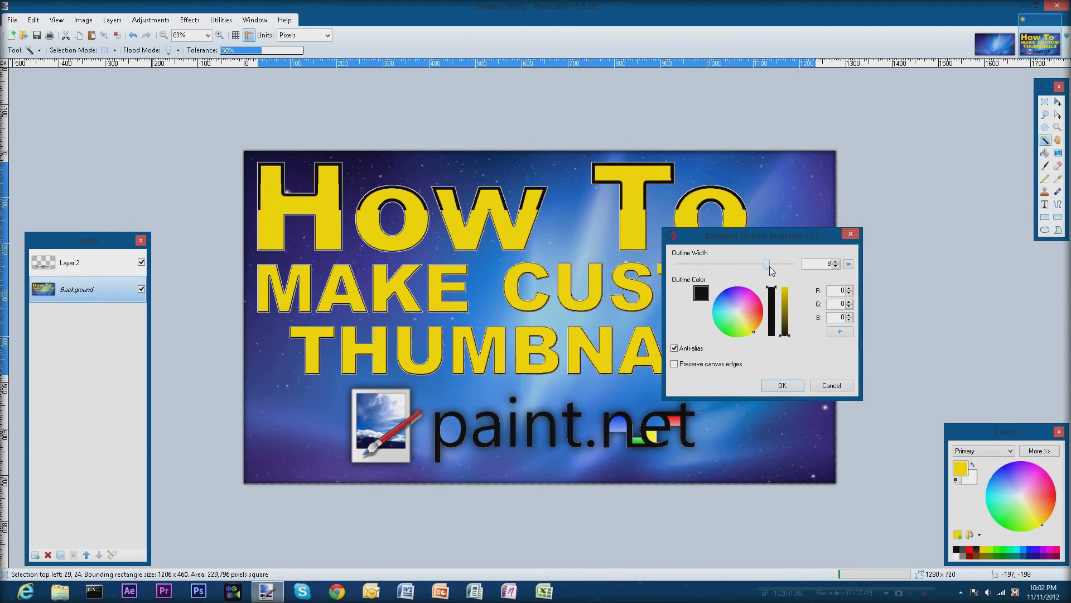
pyautogui.click(781, 386)
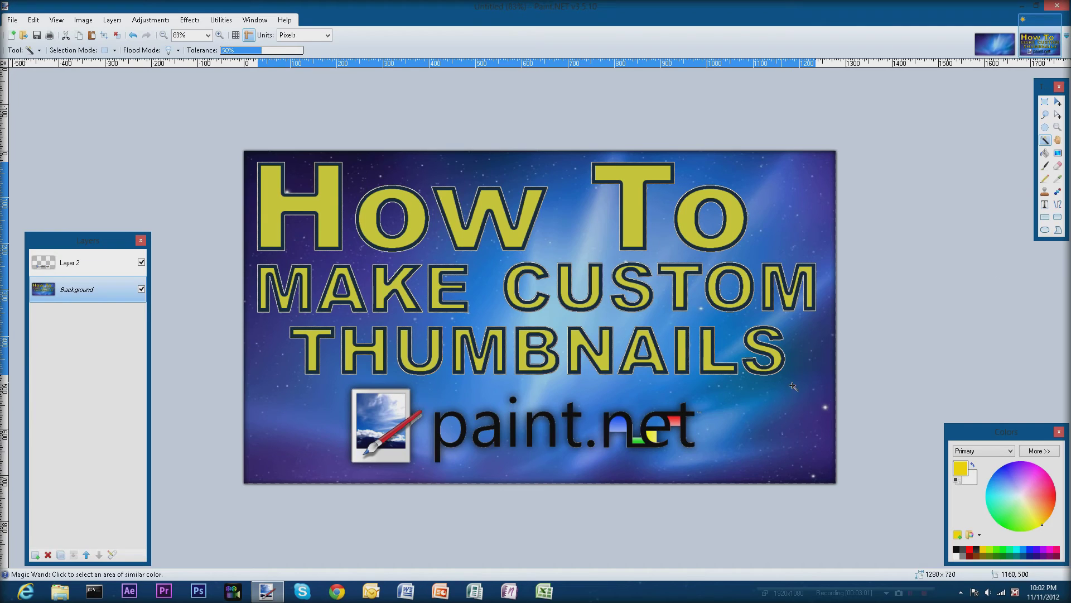
# - Deselect, inspect the result, and undo the 8-pixel outline
pyautogui.click(1045, 102)
pyautogui.hotkey('ctrl', 'd')
pyautogui.scroll(-8, 945, 186)
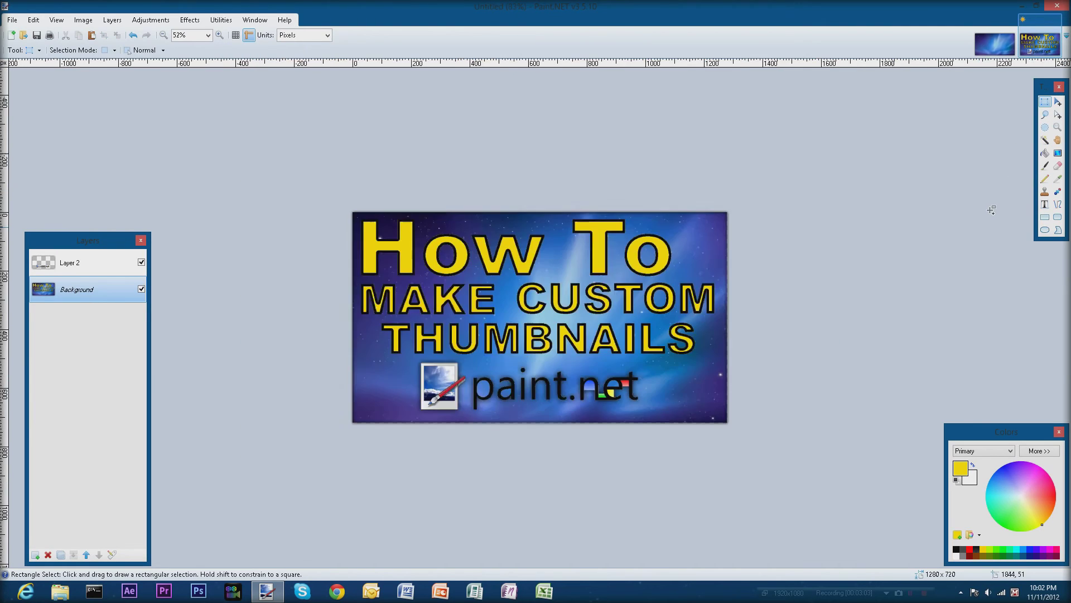
pyautogui.scroll(-1, 959, 223)
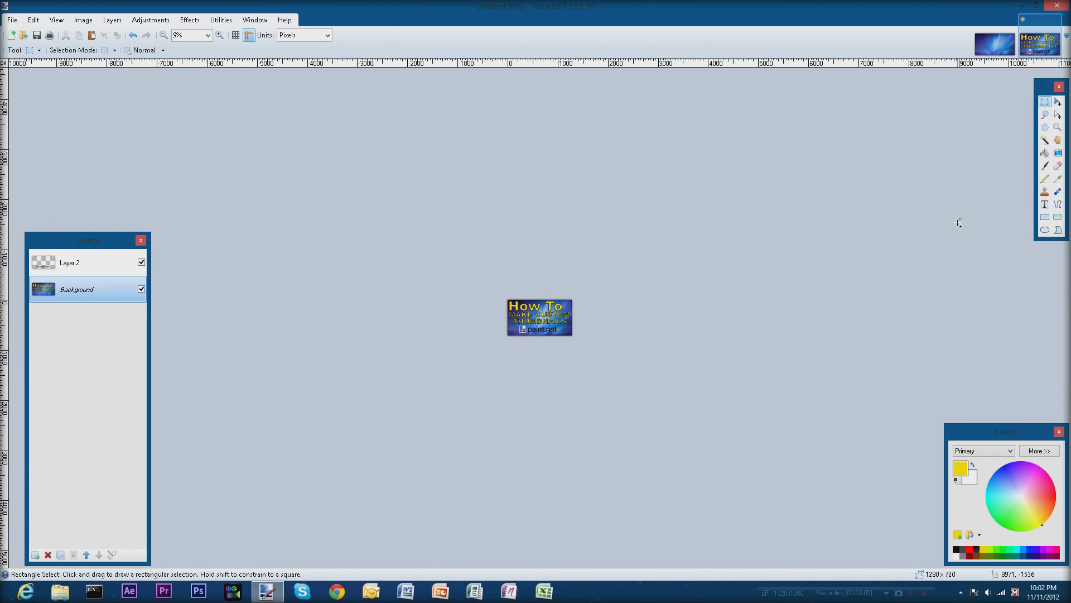
pyautogui.scroll(12, 959, 222)
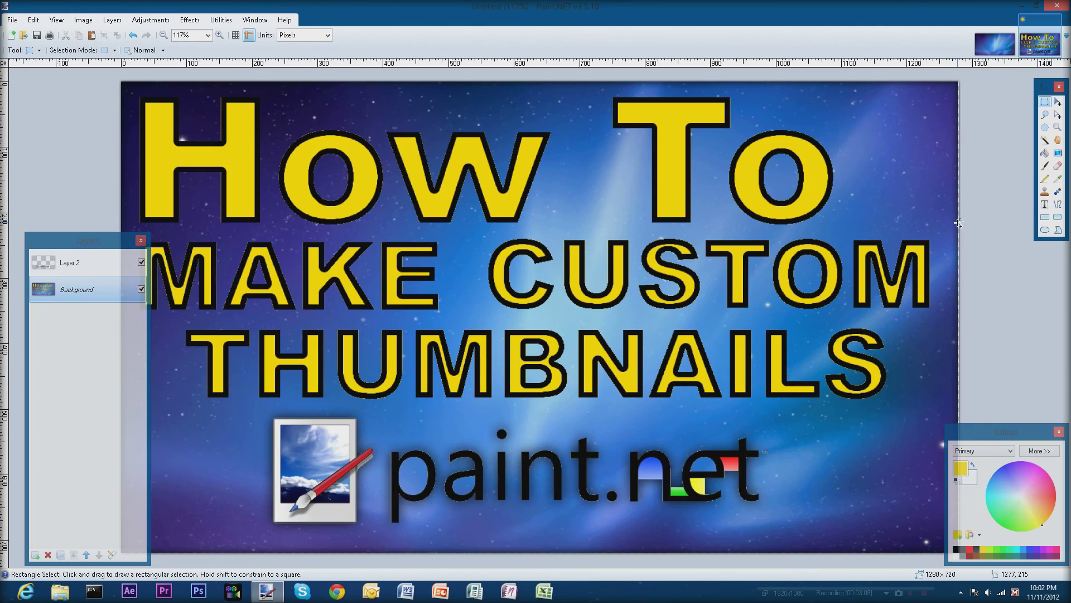
pyautogui.scroll(-3, 959, 223)
pyautogui.scroll(-4, 958, 223)
pyautogui.scroll(4, 959, 223)
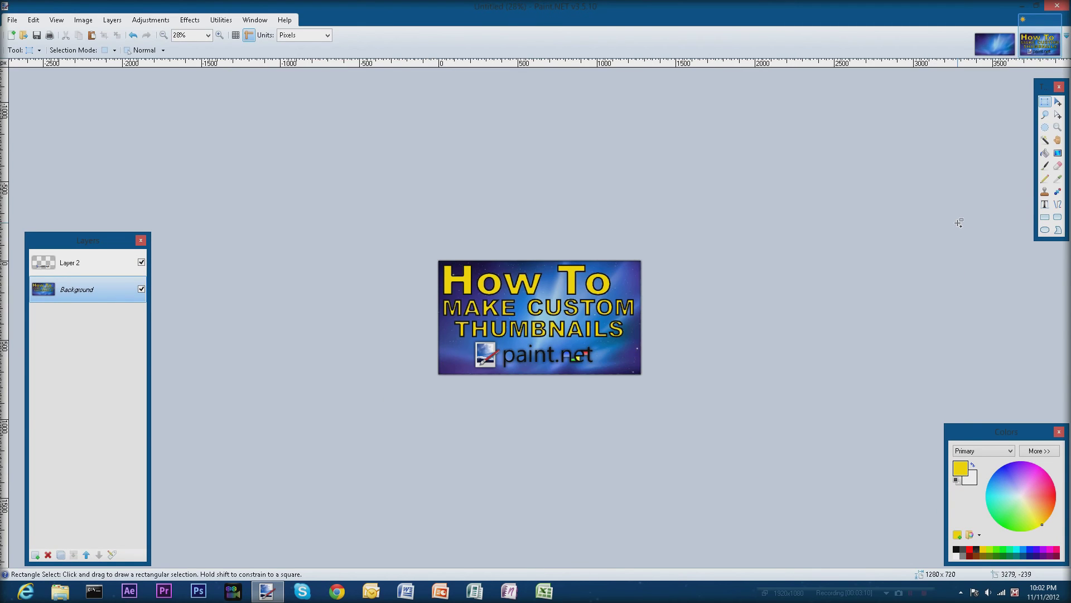
pyautogui.hotkey('ctrl', 'z')
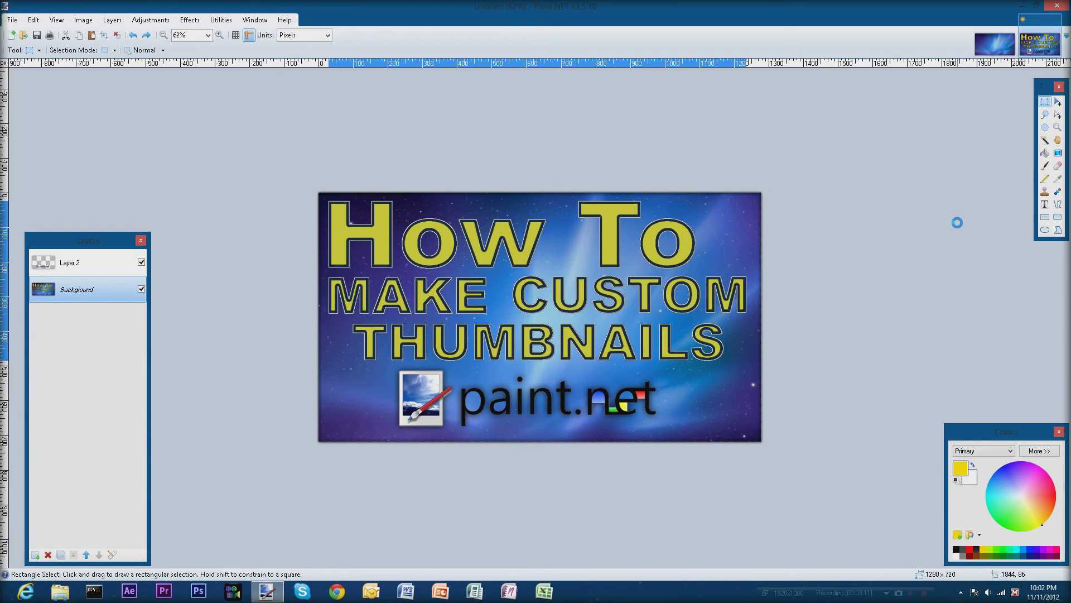
# - Reapply Outline Selection in black at 7 pixels wide, then deselect
pyautogui.click(190, 19)
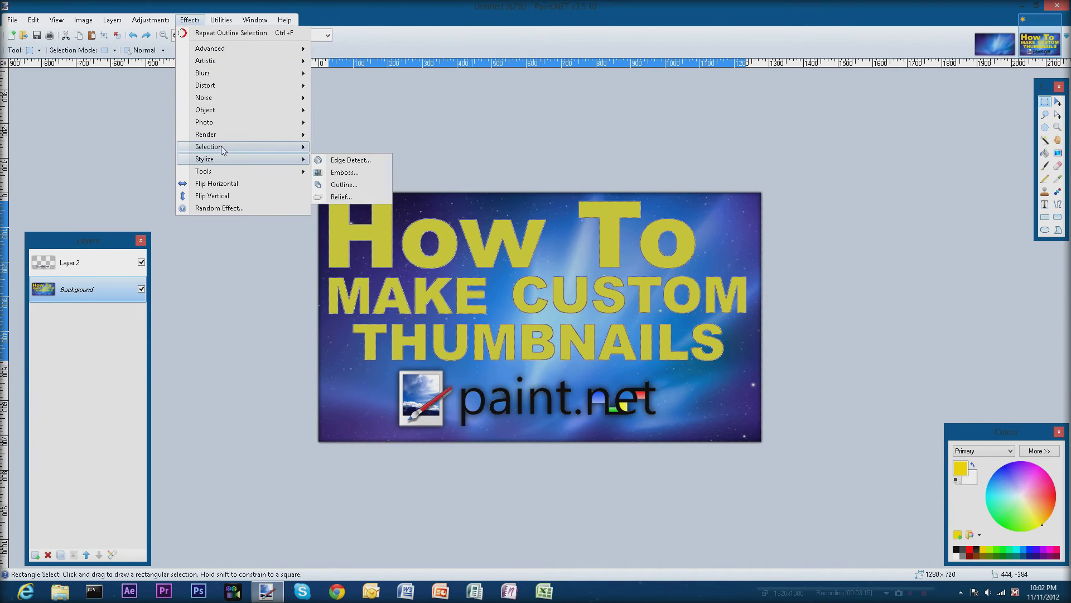
pyautogui.moveTo(246, 146)
pyautogui.click(358, 184)
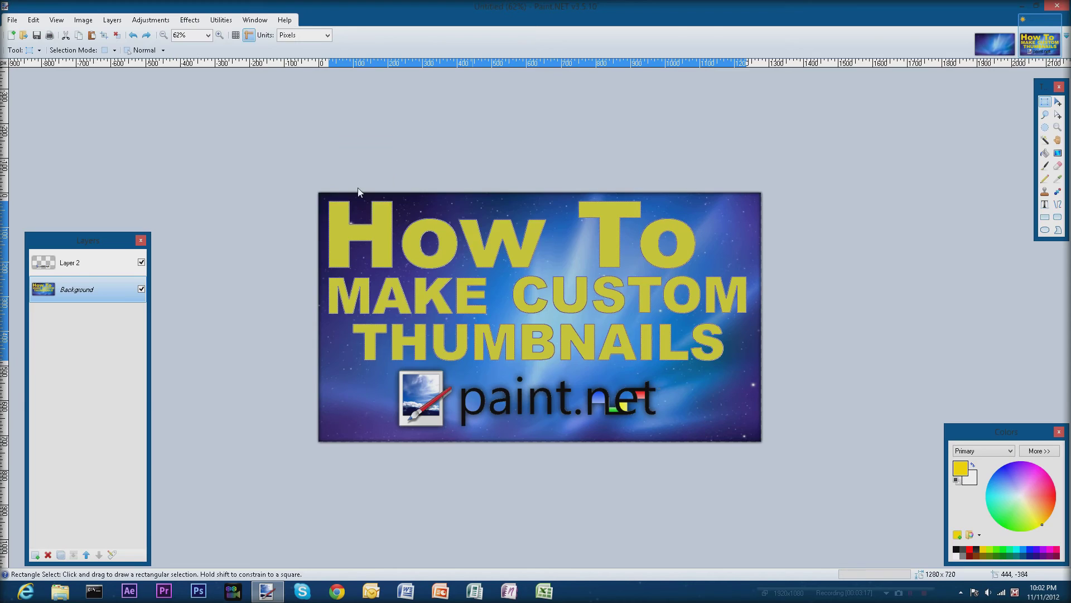
pyautogui.moveTo(540, 241); pyautogui.dragTo(513, 240)
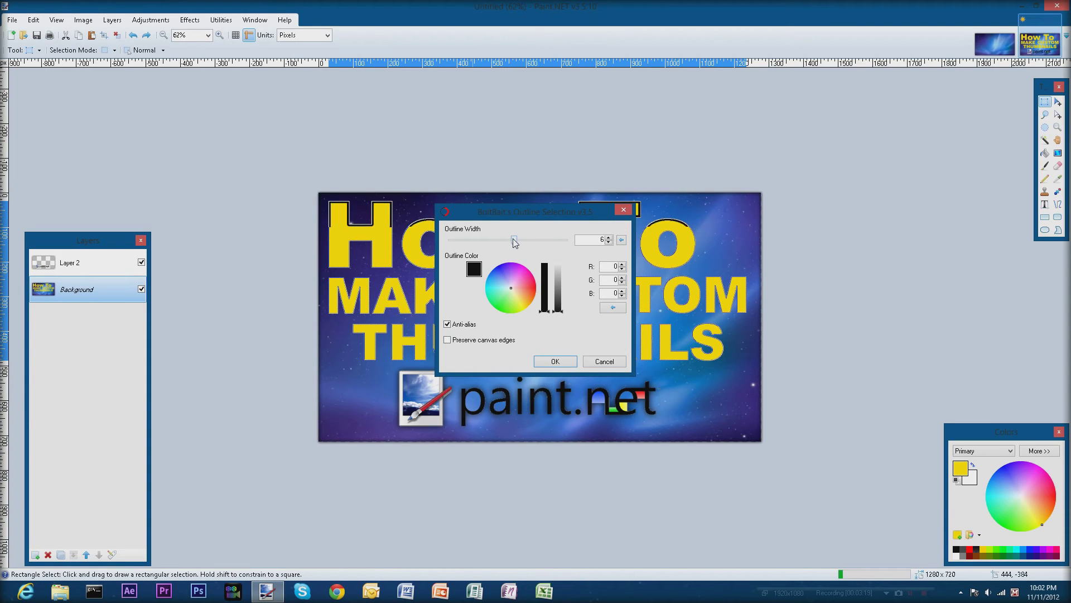
pyautogui.moveTo(514, 239); pyautogui.dragTo(522, 239)
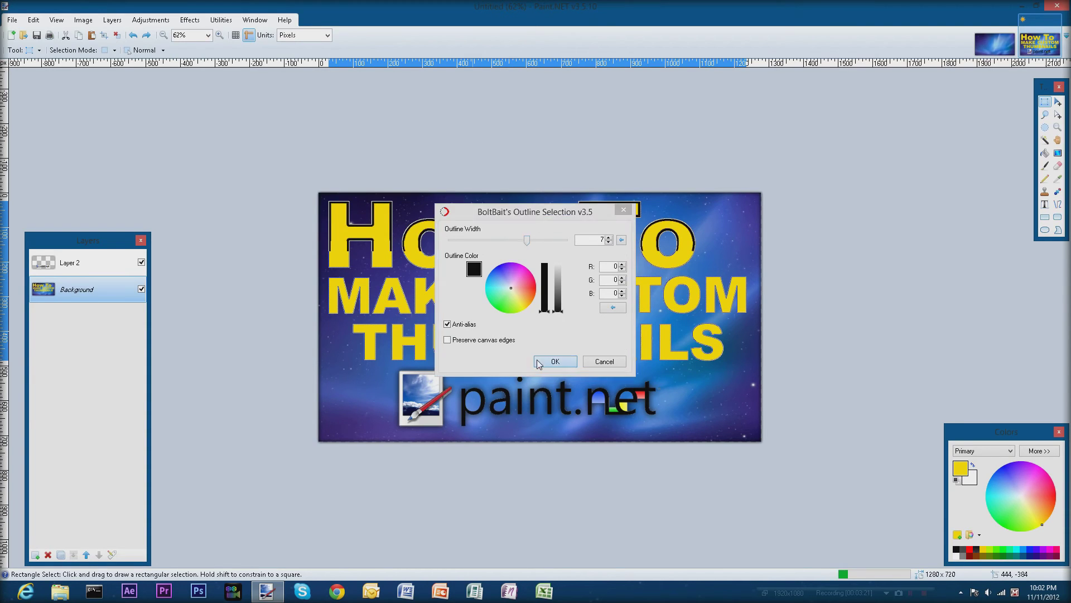
pyautogui.click(554, 361)
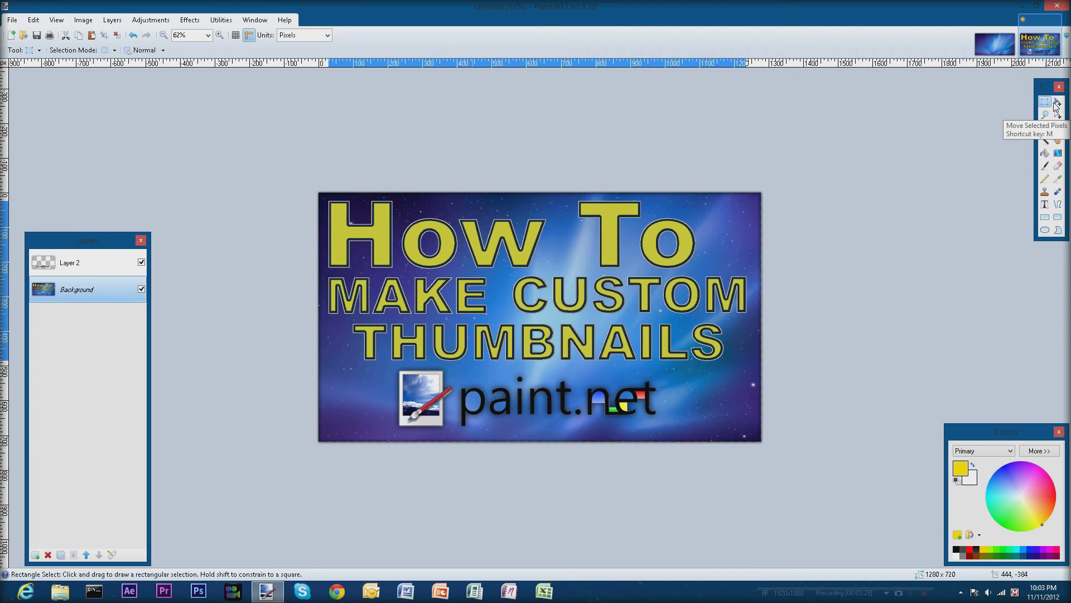
pyautogui.hotkey('ctrl', 'd')
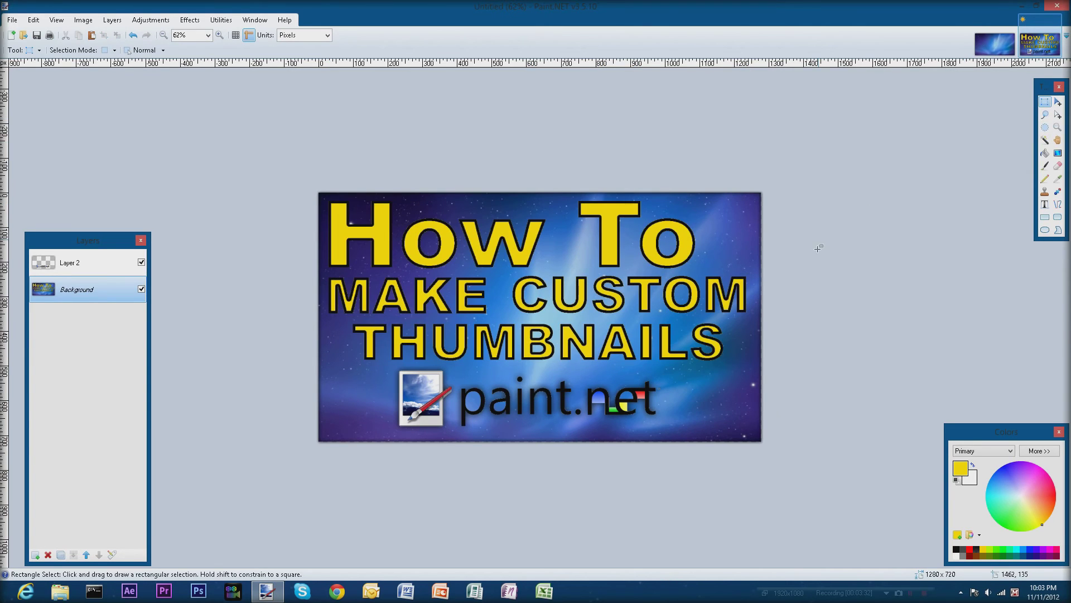
# - Zoom the view back out and bring up the save window with Ctrl+S
pyautogui.scroll(-8, 826, 247)
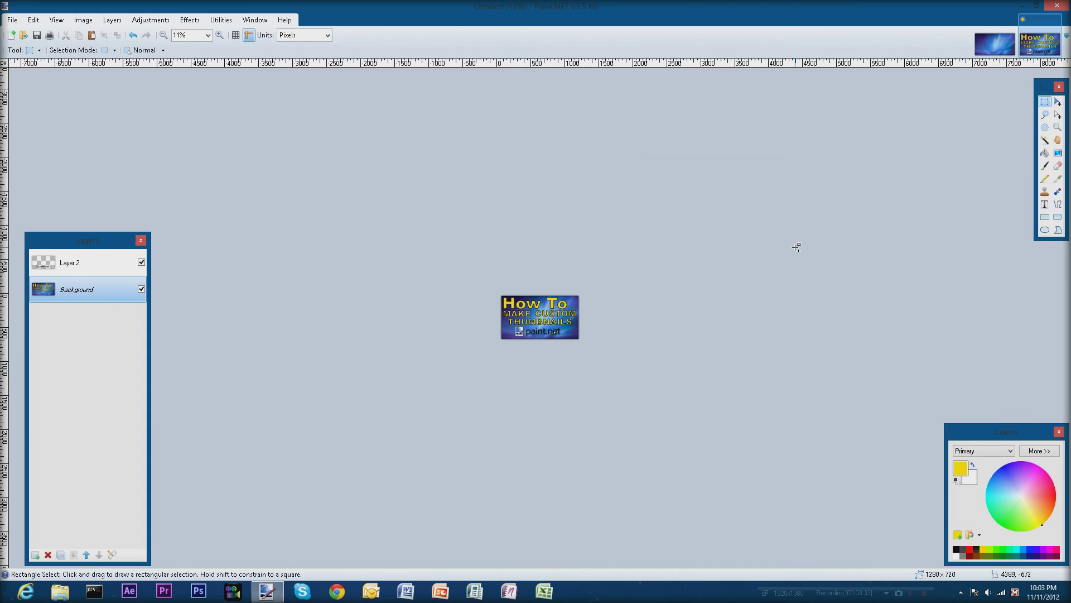
pyautogui.scroll(-2, 796, 247)
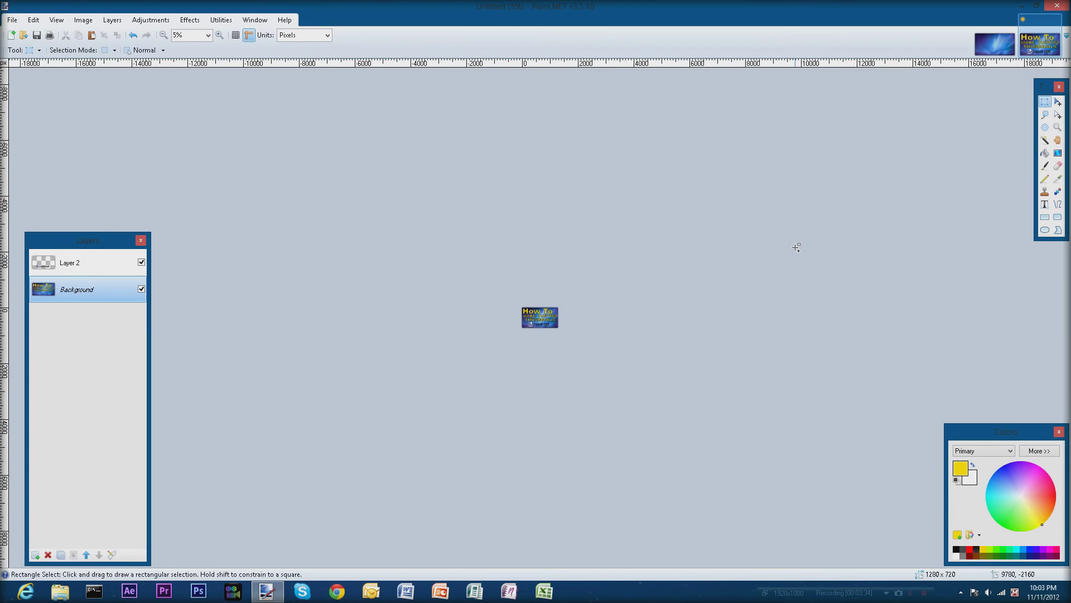
pyautogui.scroll(3, 796, 247)
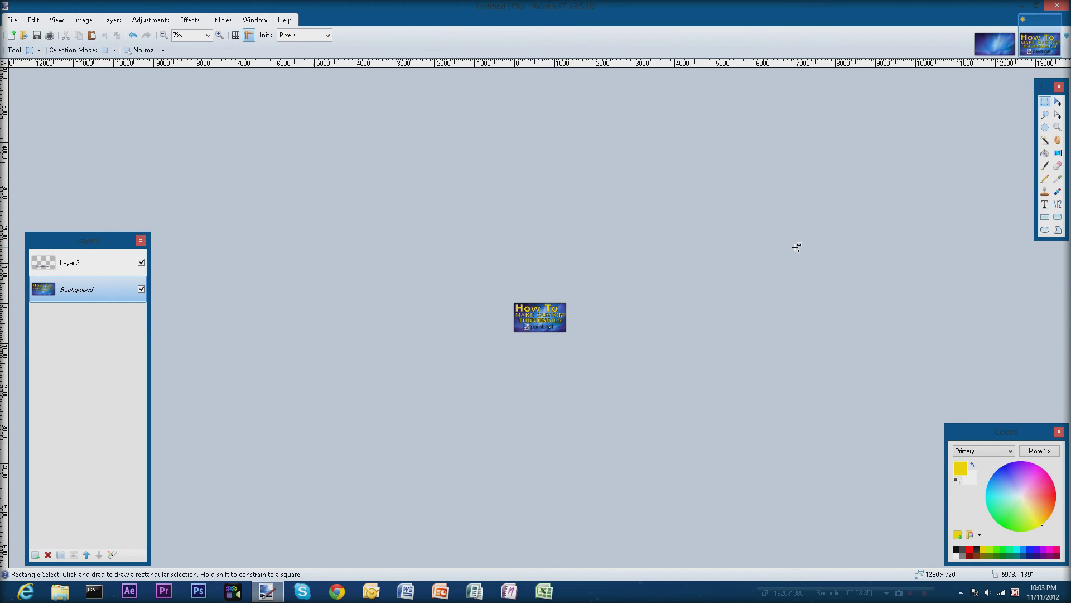
pyautogui.scroll(10, 797, 247)
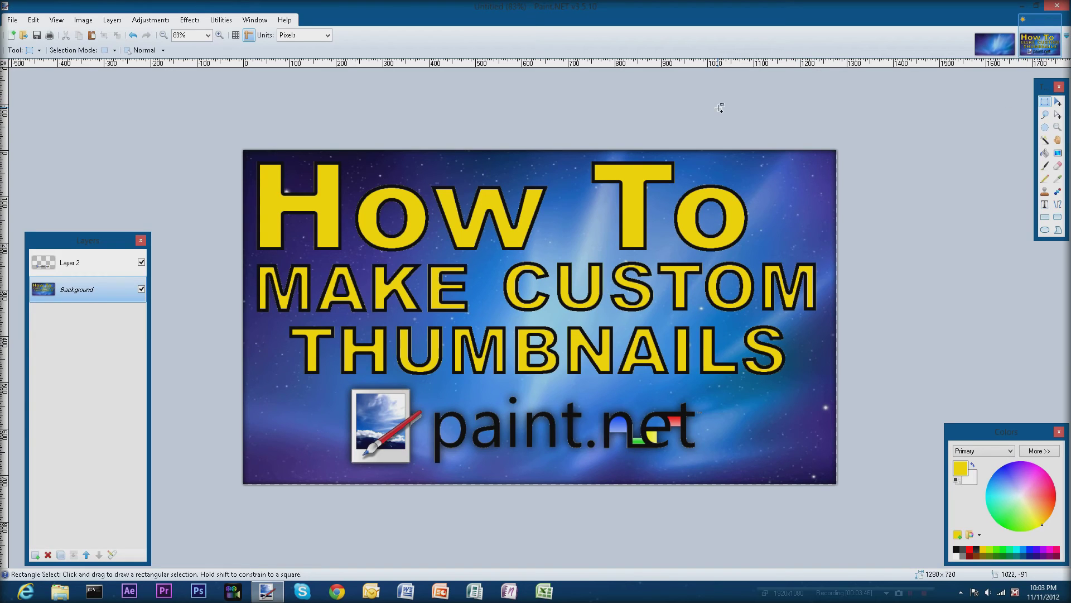
pyautogui.hotkey('ctrl', 's')
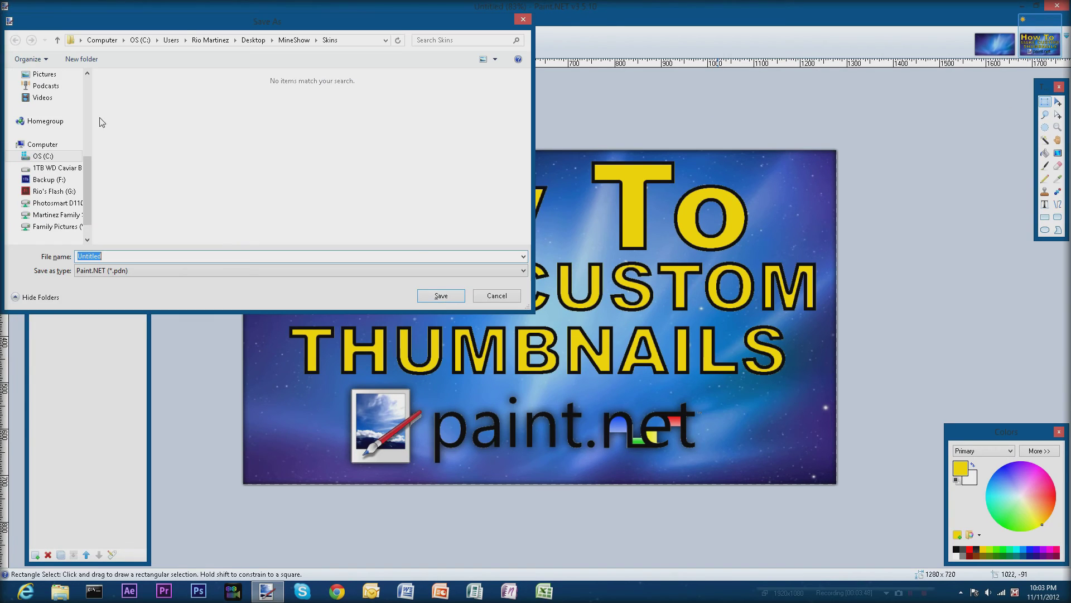
# - Set the save location to the Desktop, file name HowToMakeThumb and type JPEG
pyautogui.moveTo(183, 24); pyautogui.dragTo(462, 104)
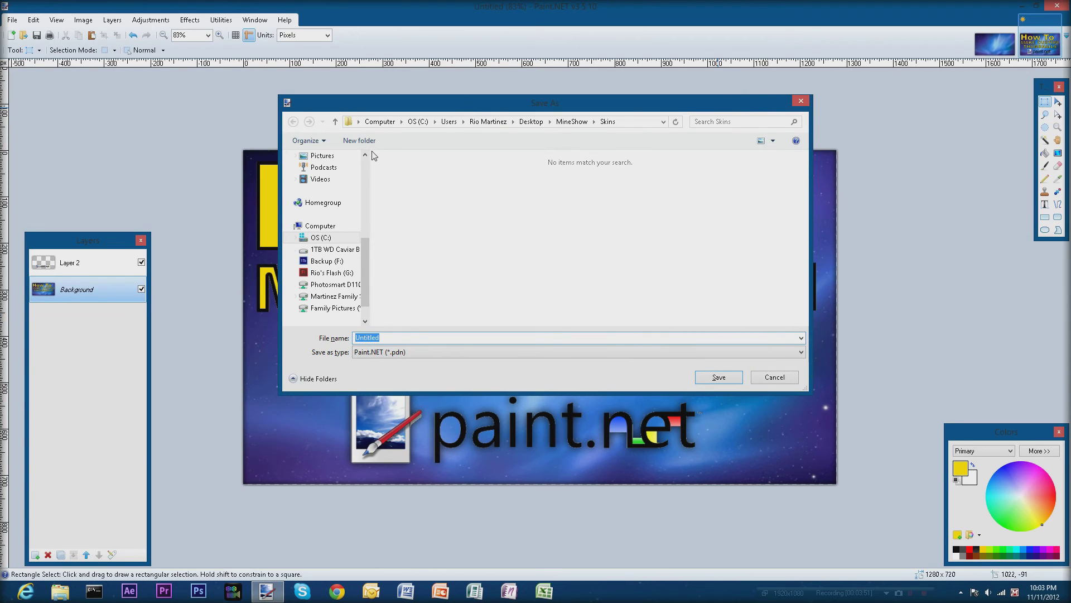
pyautogui.scroll(3, 368, 253)
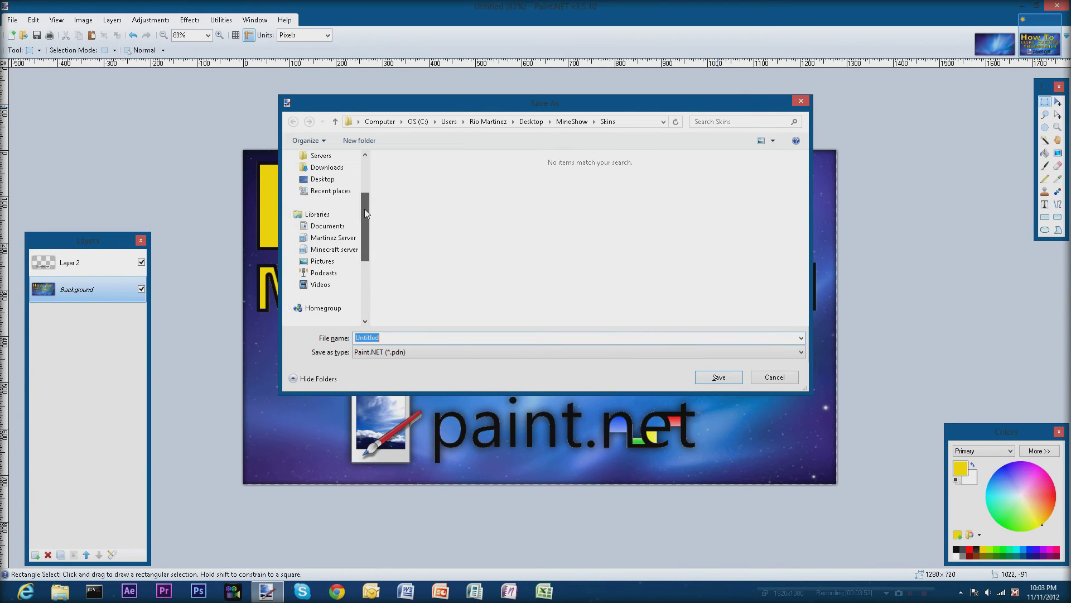
pyautogui.click(329, 180)
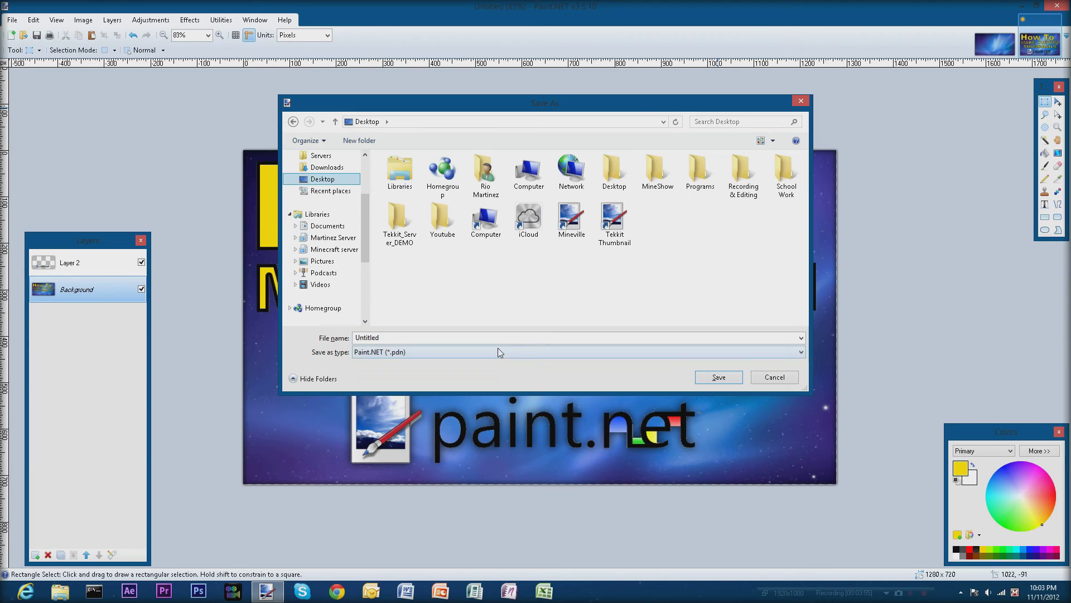
pyautogui.click(391, 337)
pyautogui.press('BackSpace')
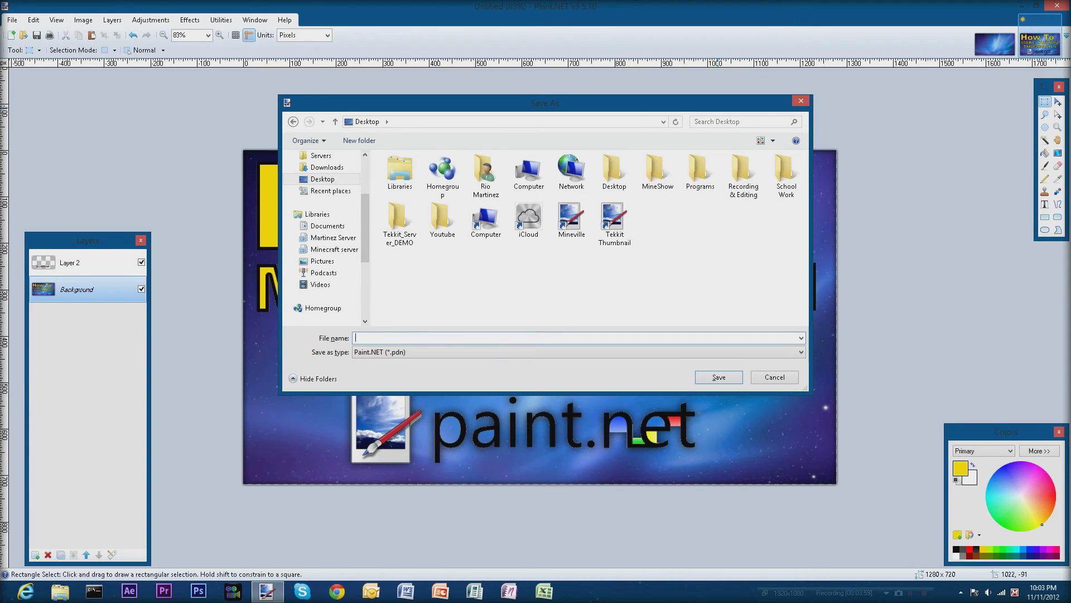
pyautogui.write('Ho')
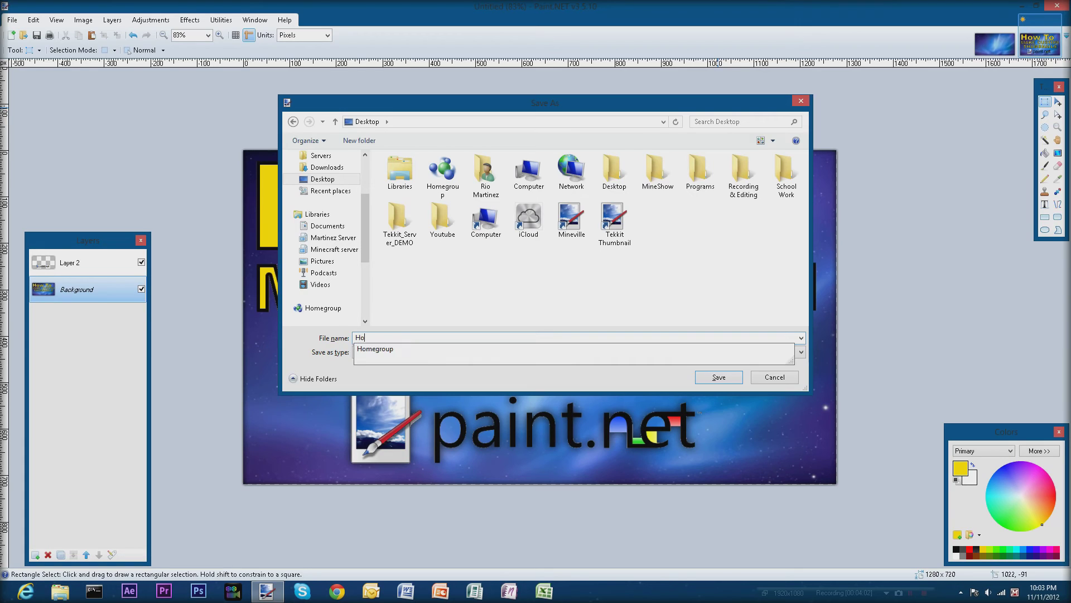
pyautogui.write('wToMak')
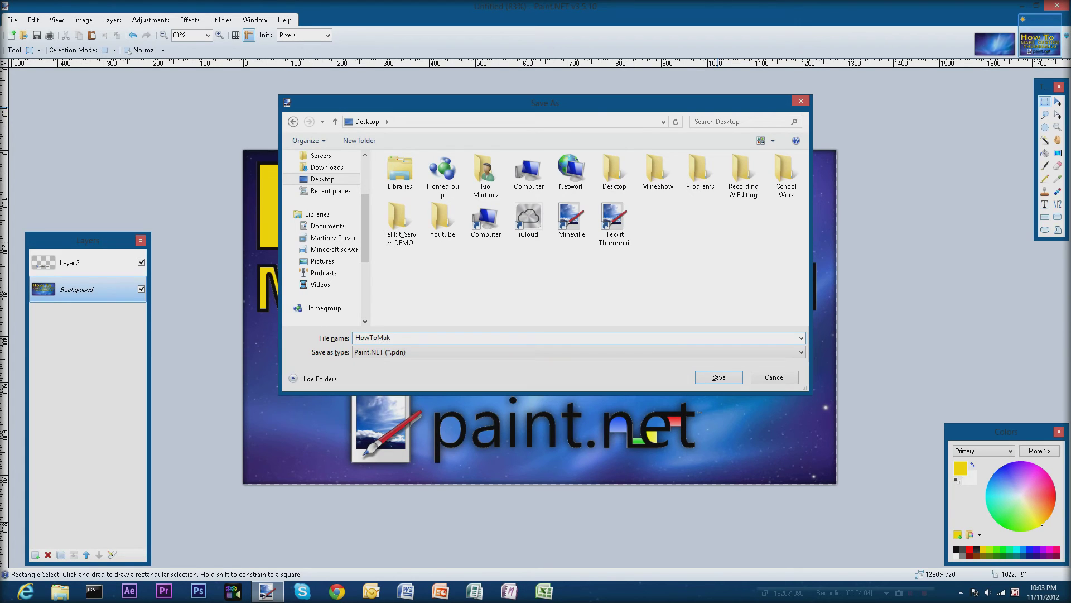
pyautogui.write('eThumb')
pyautogui.click(434, 357)
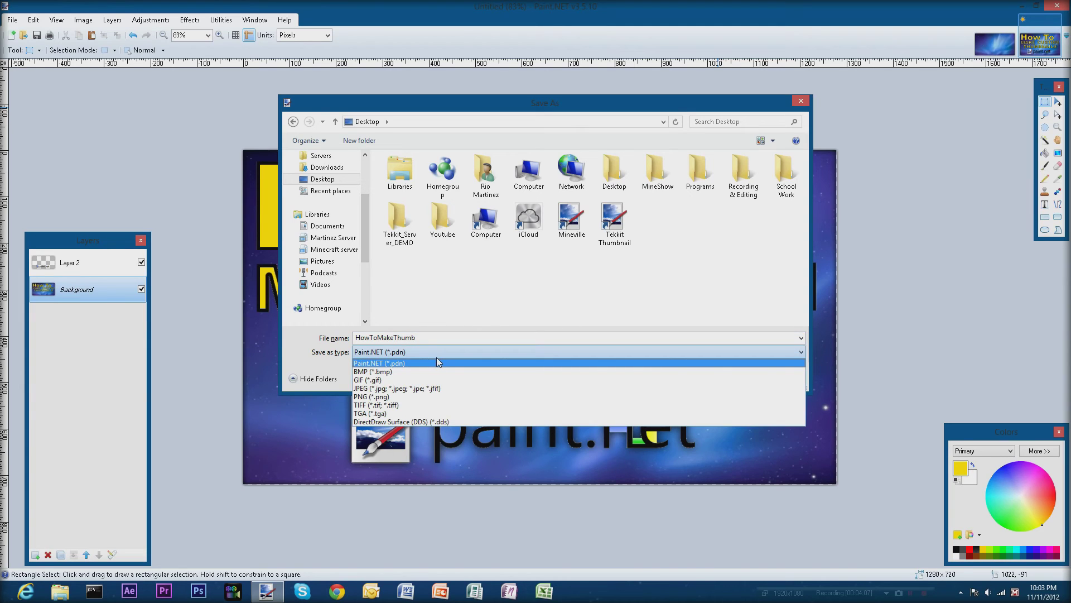
pyautogui.click(428, 389)
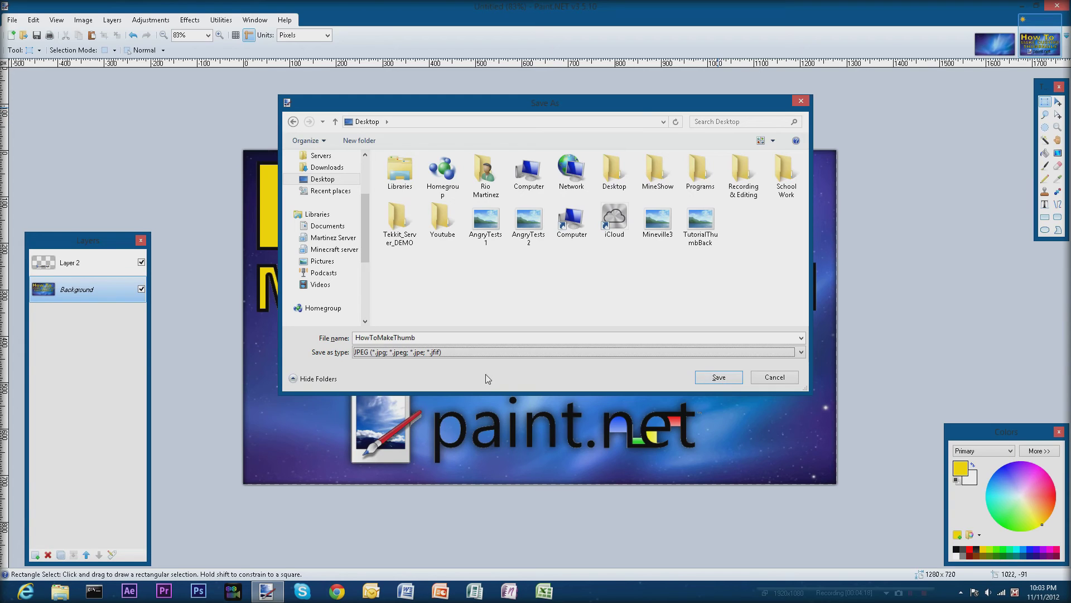
pyautogui.click(472, 355)
pyautogui.click(472, 355)
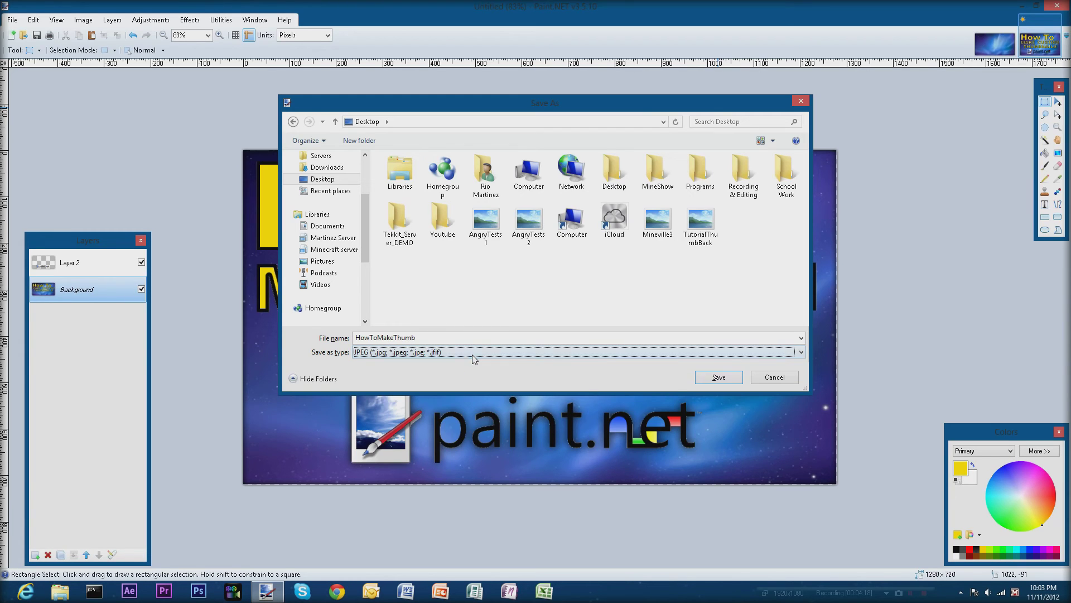
# - Save it, raising JPEG quality to 100 (about 564.8 KB) and confirming
pyautogui.click(717, 377)
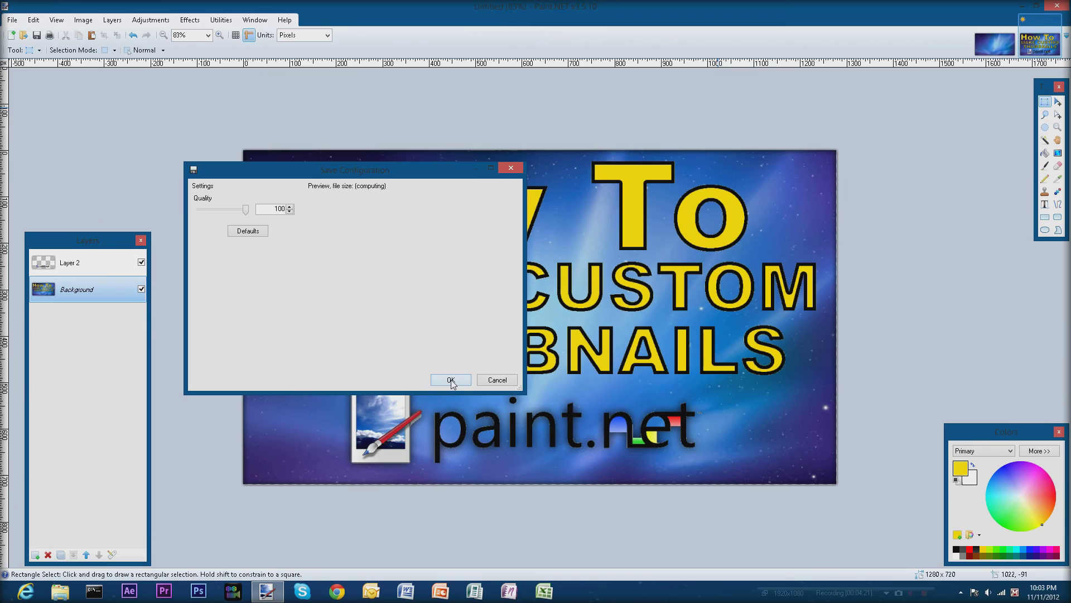
pyautogui.moveTo(248, 214); pyautogui.dragTo(292, 213)
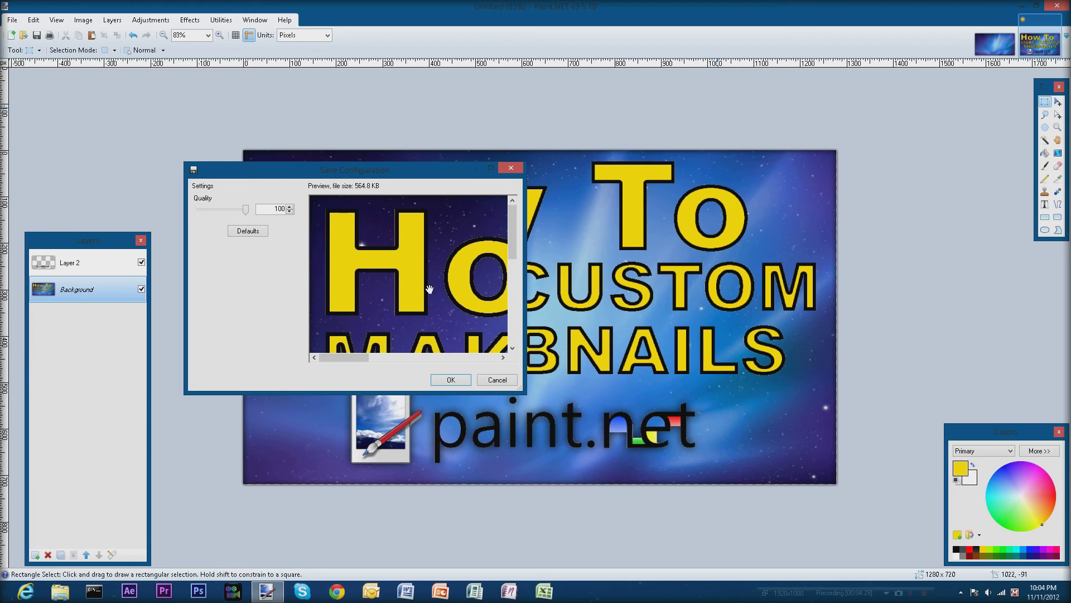
pyautogui.click(460, 384)
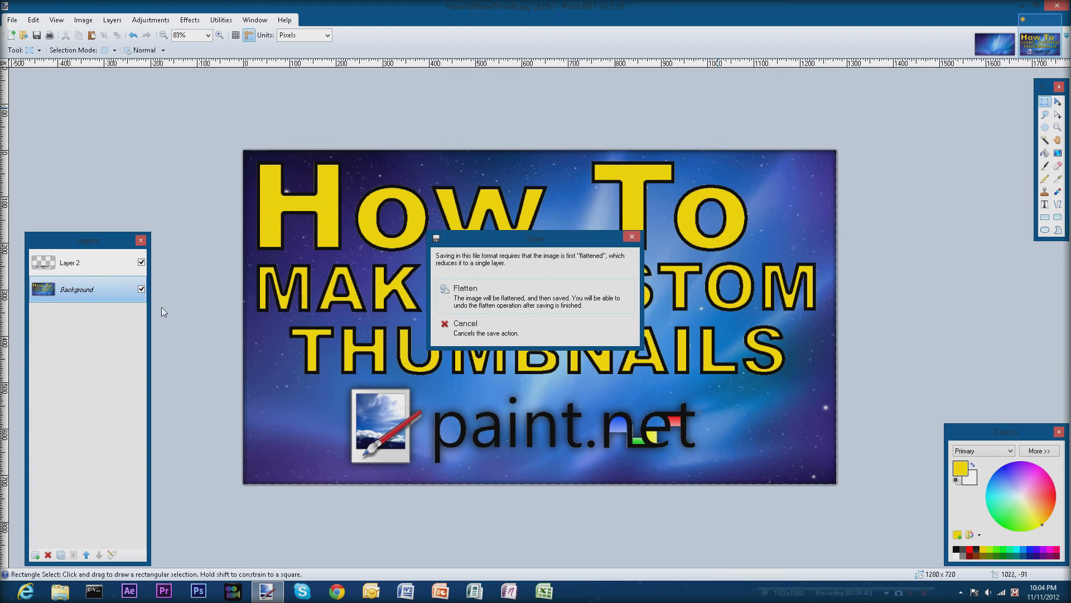
# - Flatten the layers to finish the JPEG save, then undo an accidental image move and deselect
pyautogui.click(478, 292)
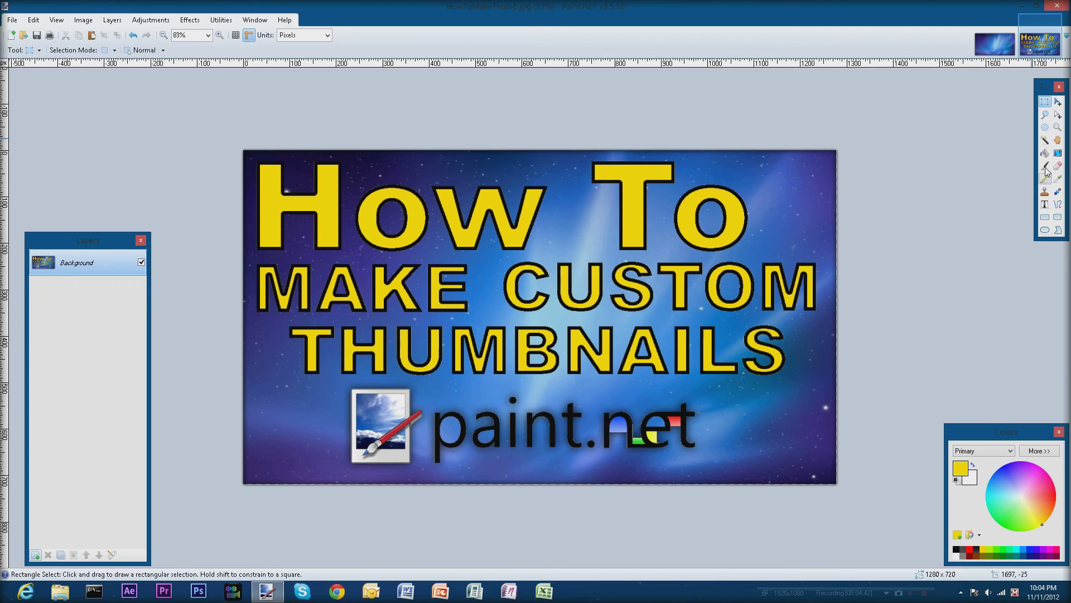
pyautogui.click(1058, 102)
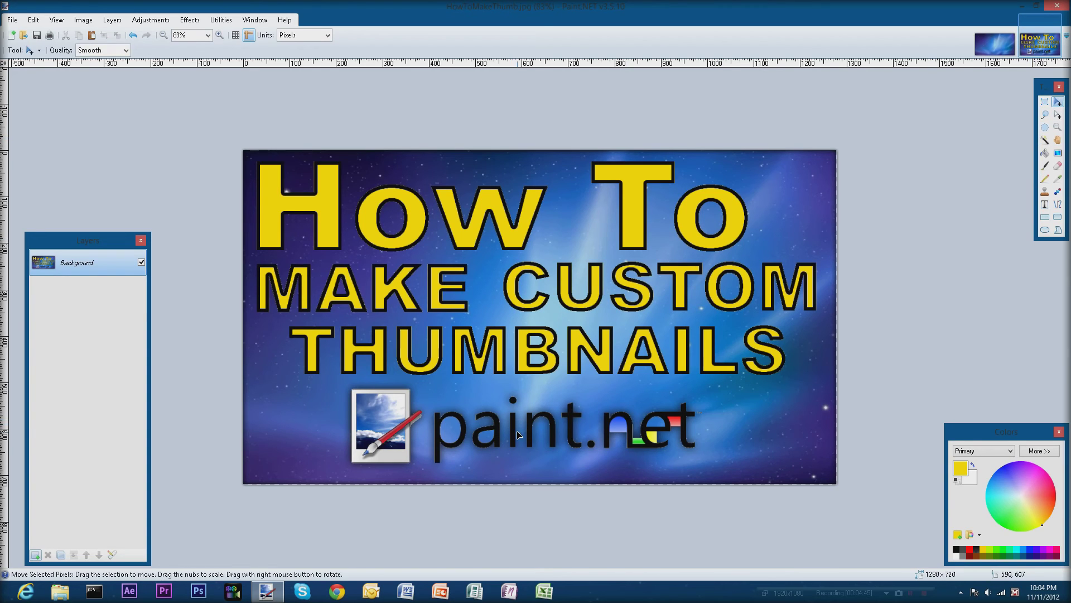
pyautogui.moveTo(526, 406); pyautogui.dragTo(518, 429)
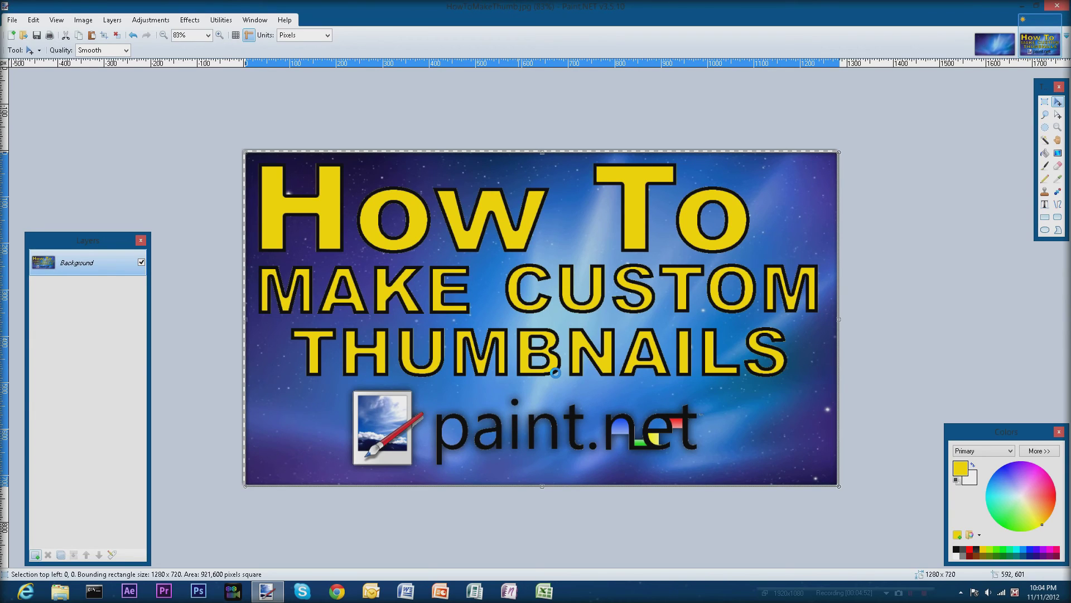
pyautogui.hotkey('ctrl', 'z')
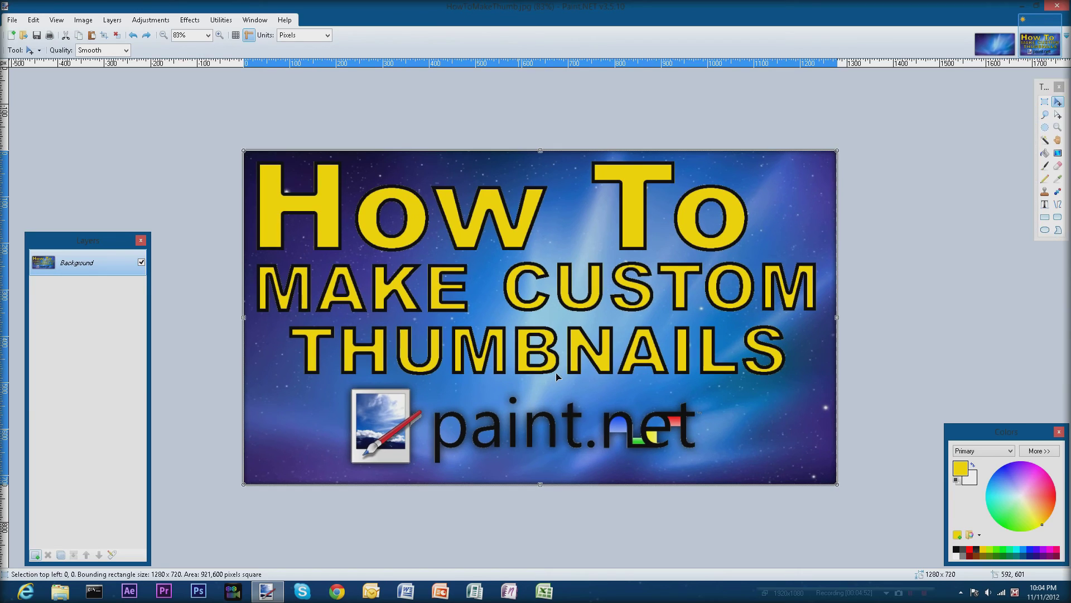
pyautogui.click(1045, 102)
pyautogui.hotkey('ctrl', 'd')
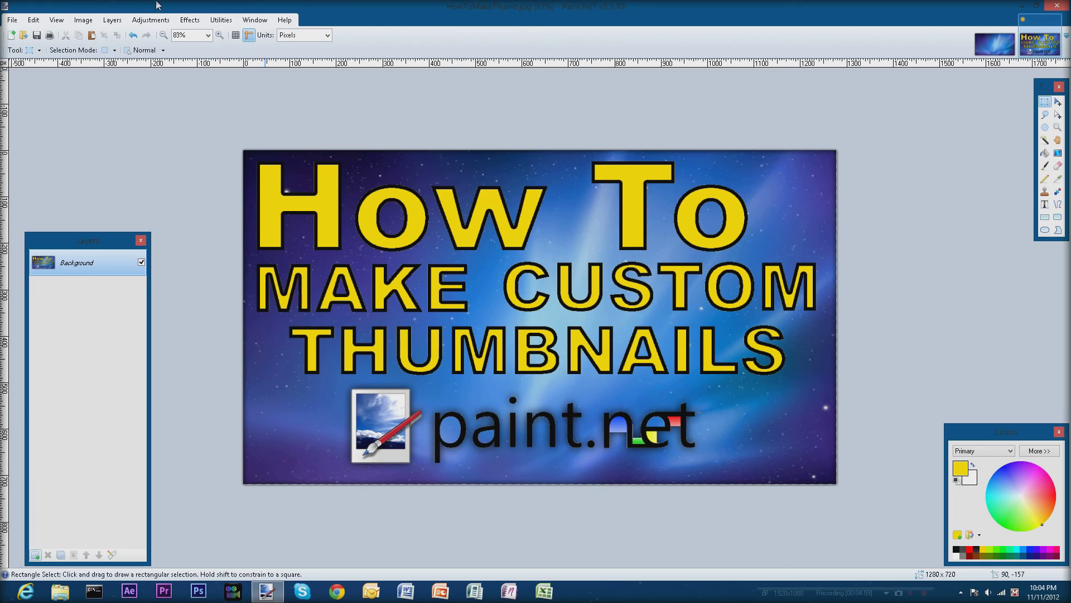
pyautogui.click(191, 20)
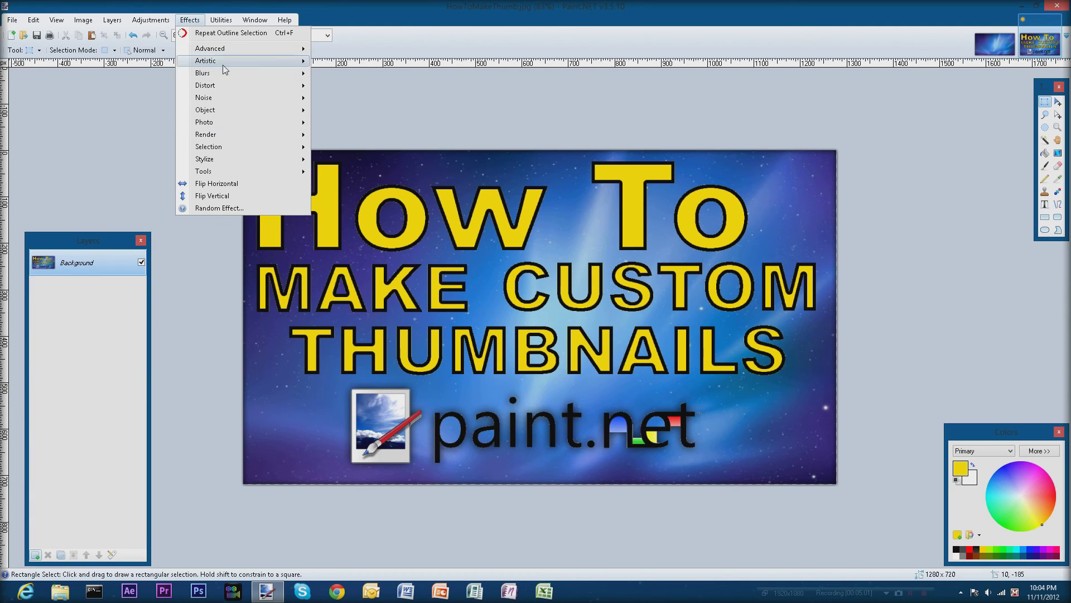
pyautogui.moveTo(227, 96)
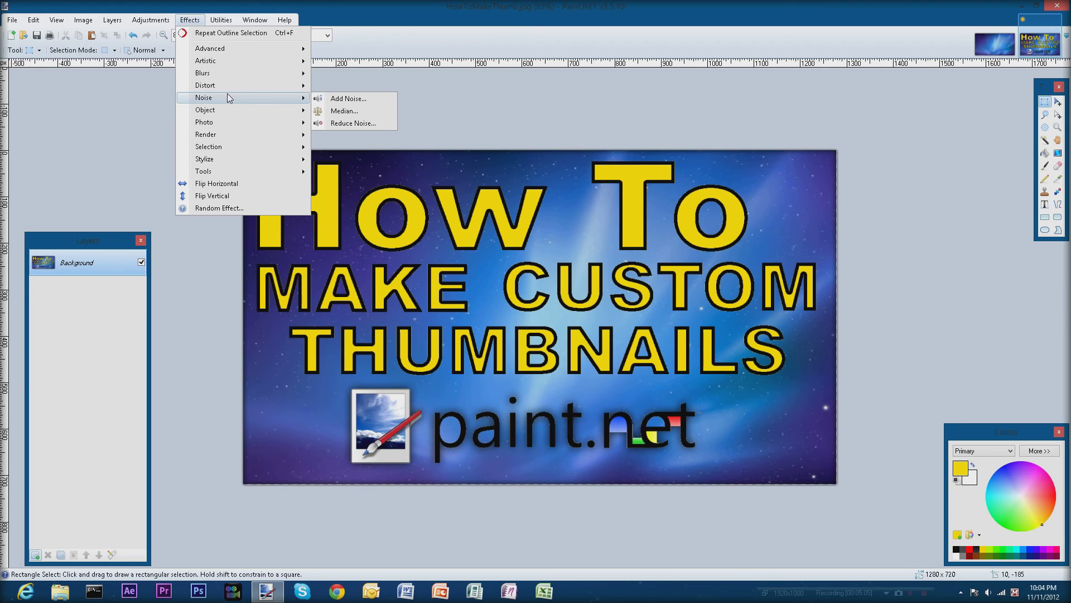
pyautogui.moveTo(230, 117)
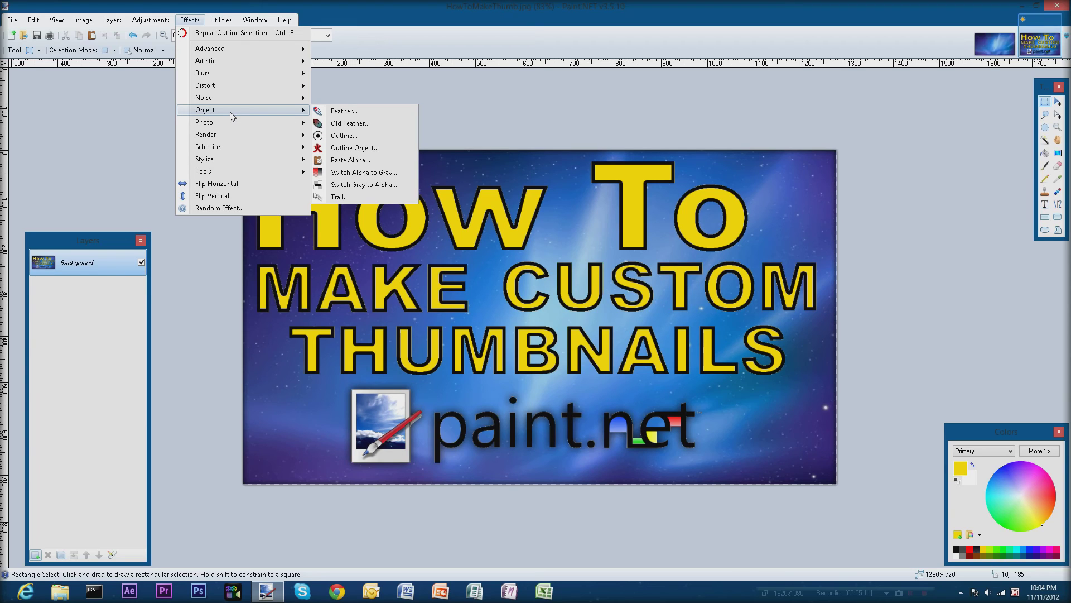
pyautogui.click(185, 21)
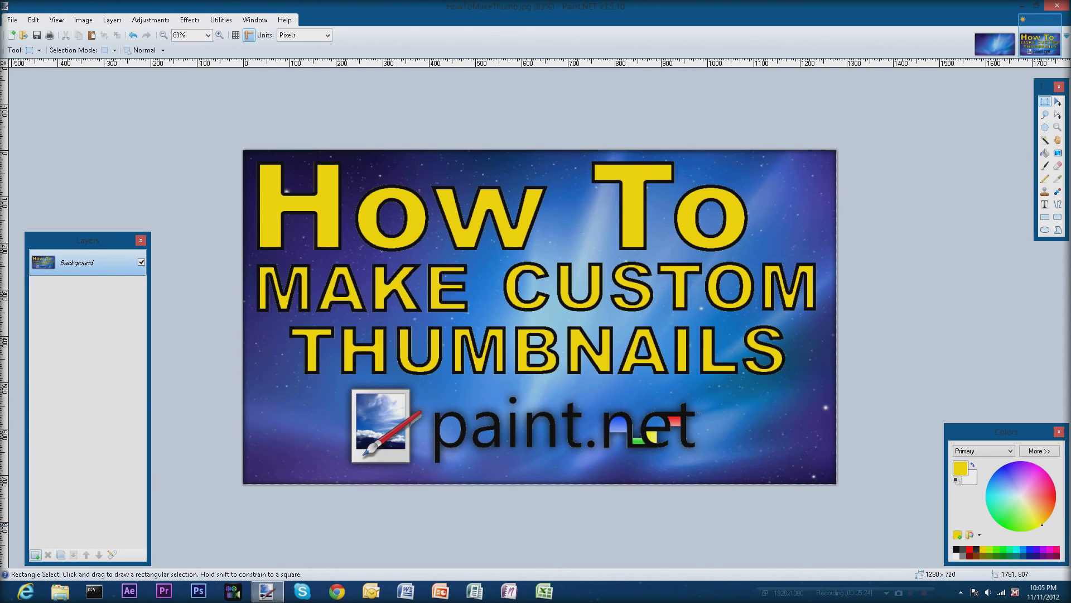
pyautogui.hotkey('ctrl', '-')
pyautogui.hotkey('ctrl', '-')
pyautogui.hotkey('ctrl', '-')
pyautogui.hotkey('ctrl', '-')
pyautogui.hotkey('ctrl', '-')
pyautogui.hotkey('ctrl', '-')
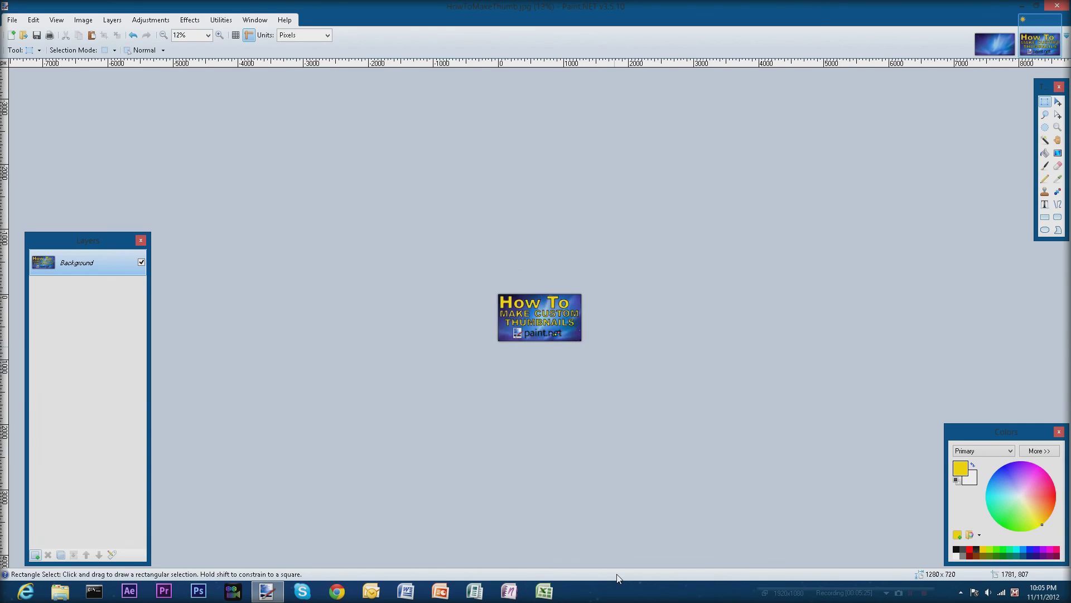
# - Fit the whole thumbnail in the window and stop the Bandicam recording from the system tray
pyautogui.hotkey('ctrl', 'b')
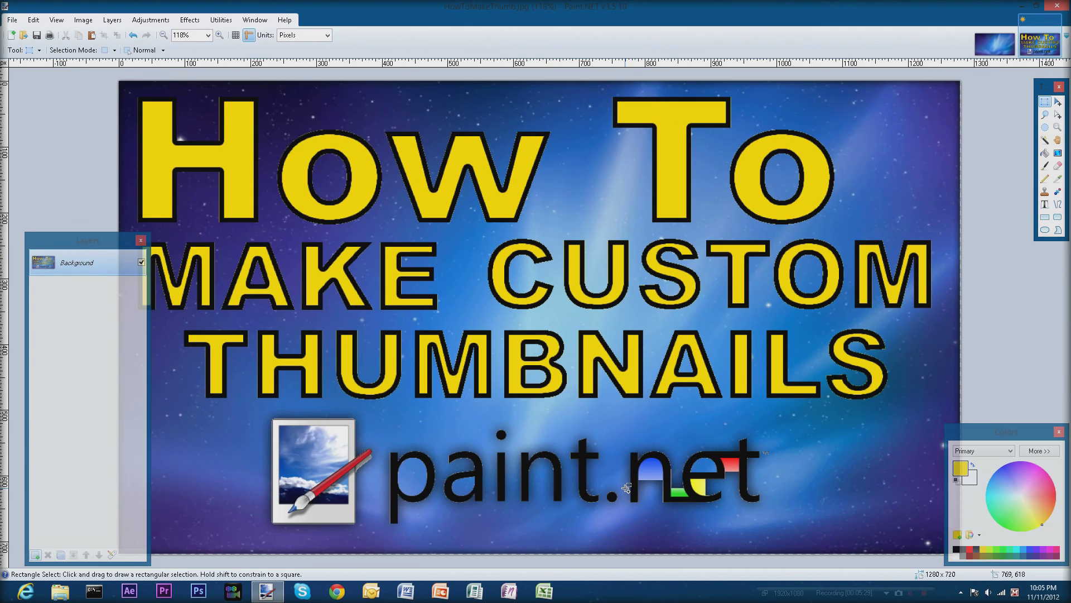
pyautogui.hotkey('ctrl', 'b')
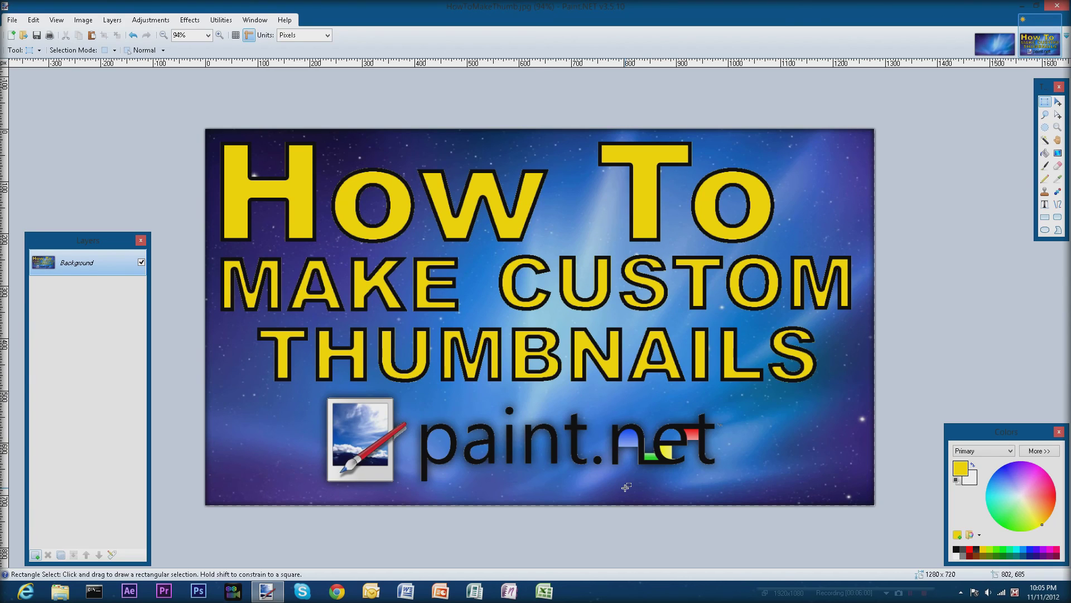
pyautogui.click(961, 591)
pyautogui.rightClick(943, 517)
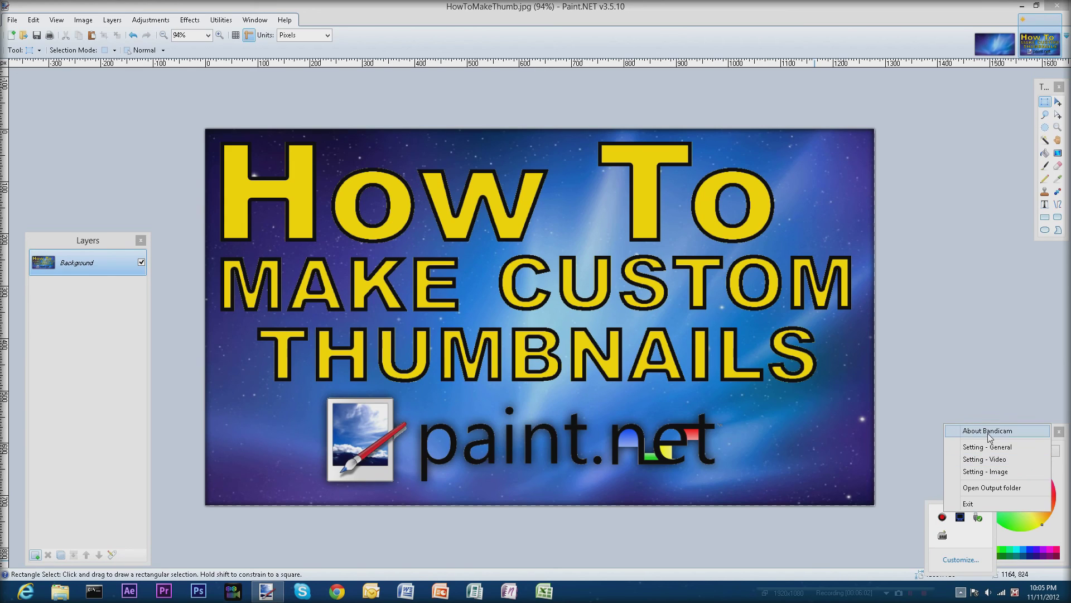
pyautogui.click(989, 451)
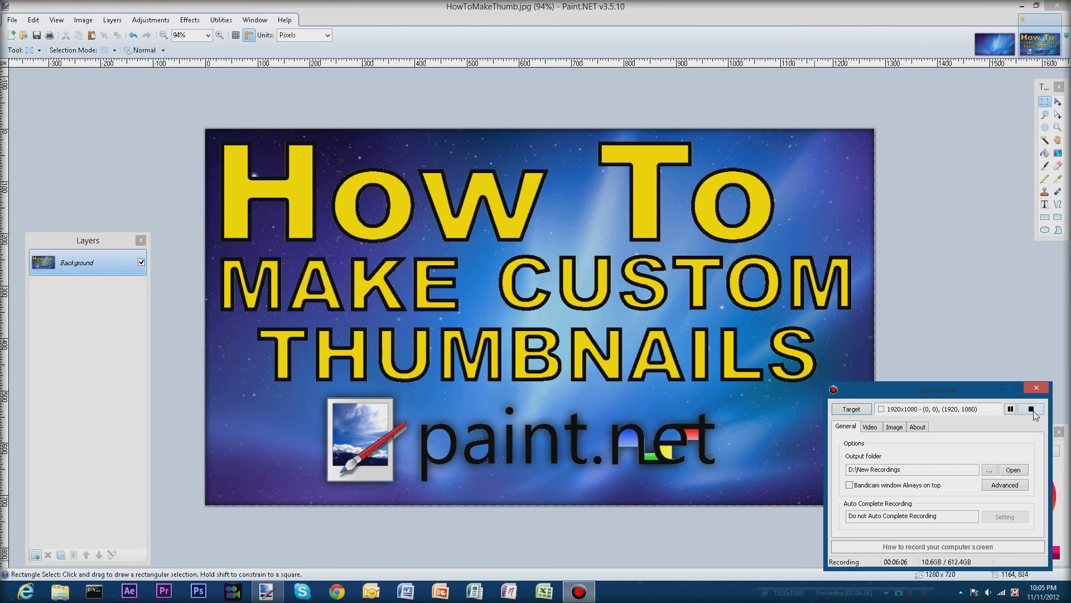
pyautogui.click(1031, 417)
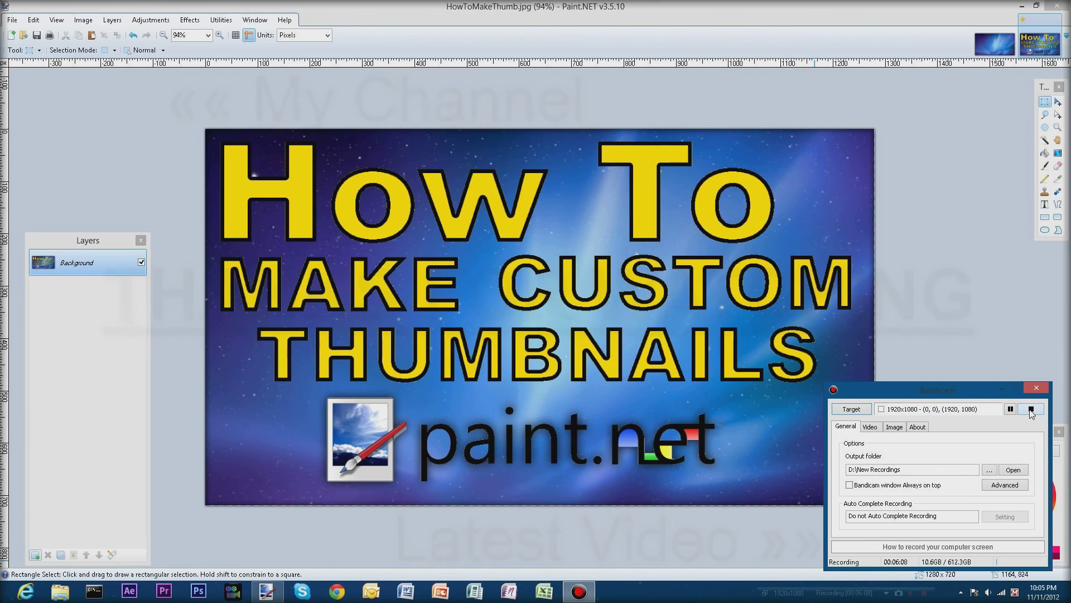